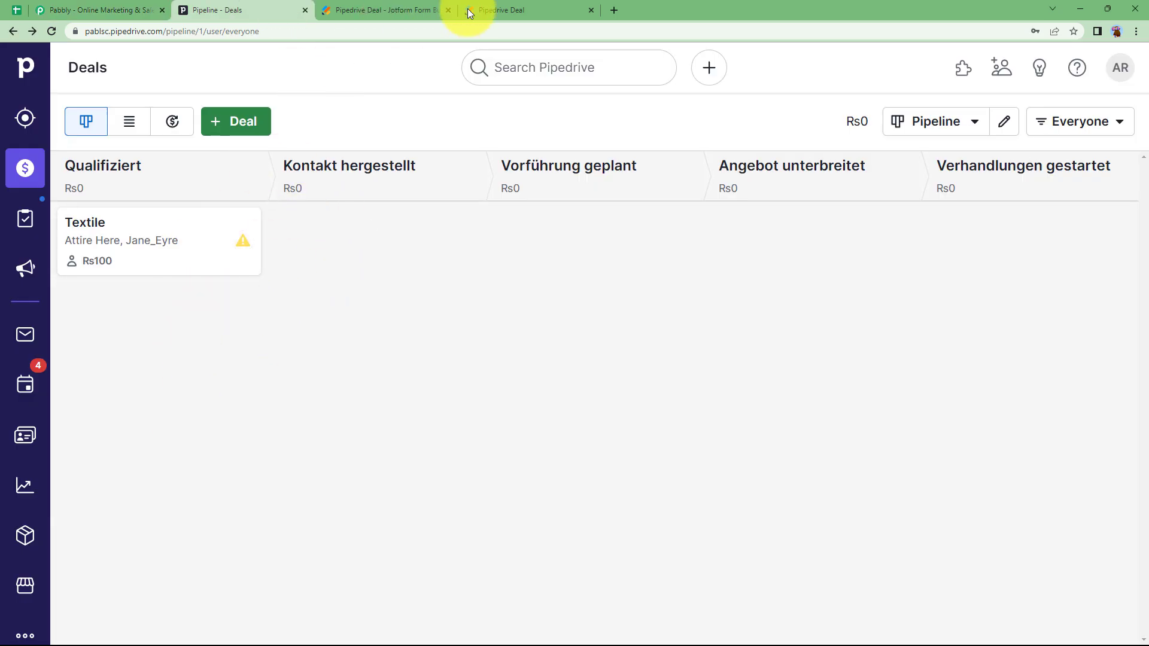
Switch to the Pabbly website and sign in to the account with Google
left_click(129, 7)
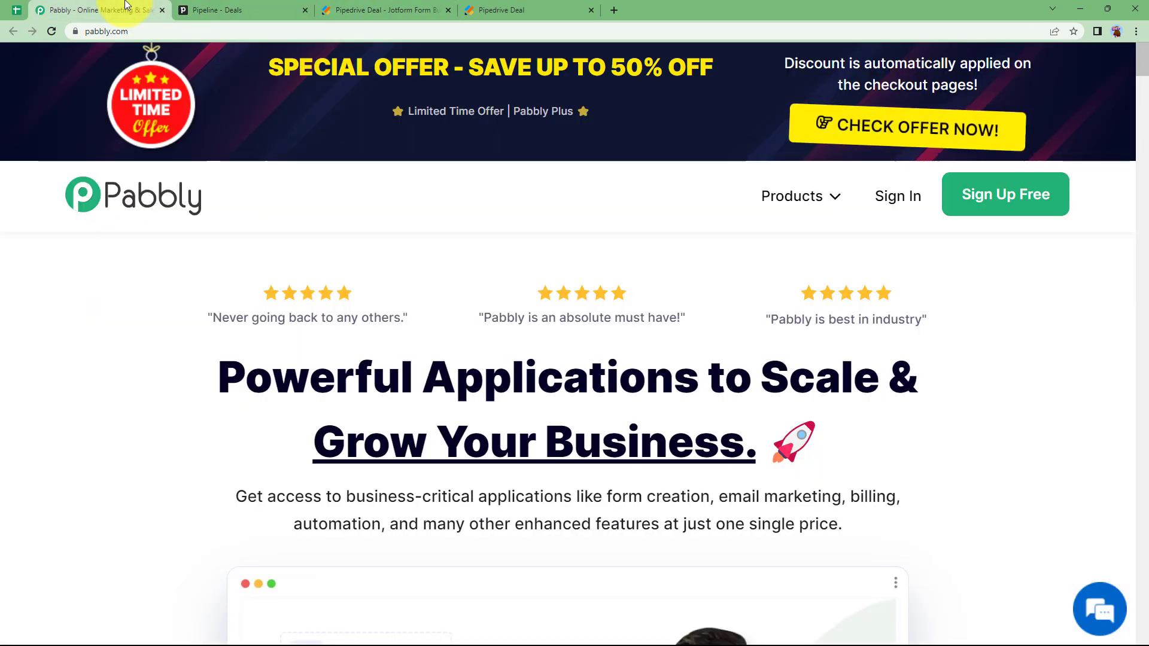
left_click(367, 7)
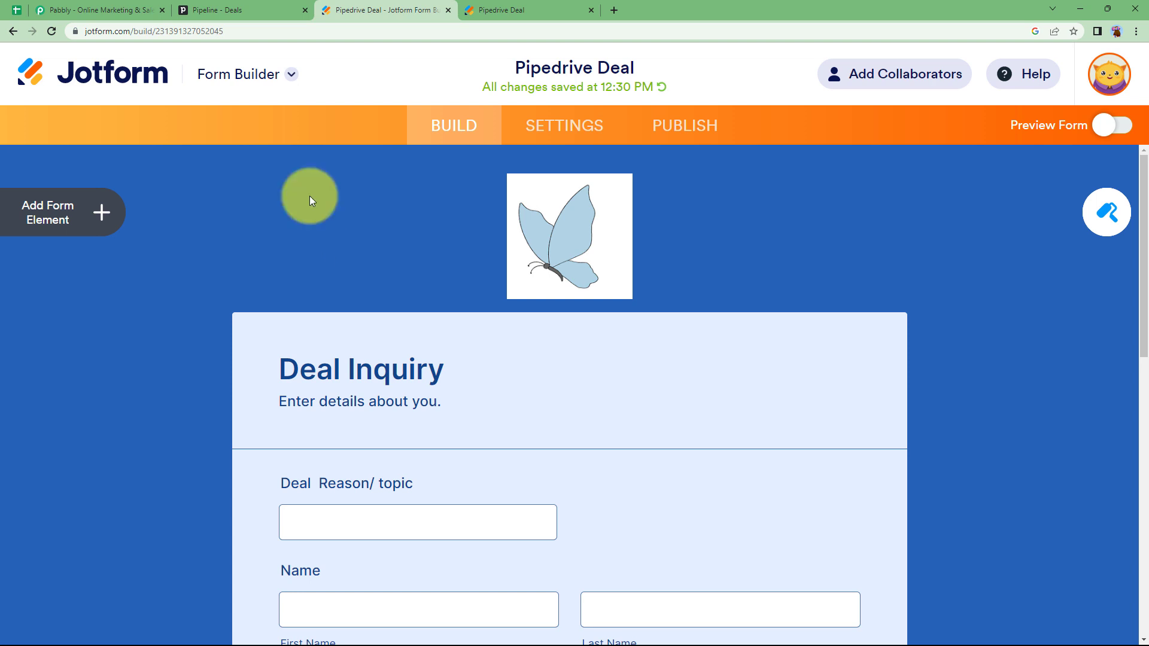
left_click(133, 18)
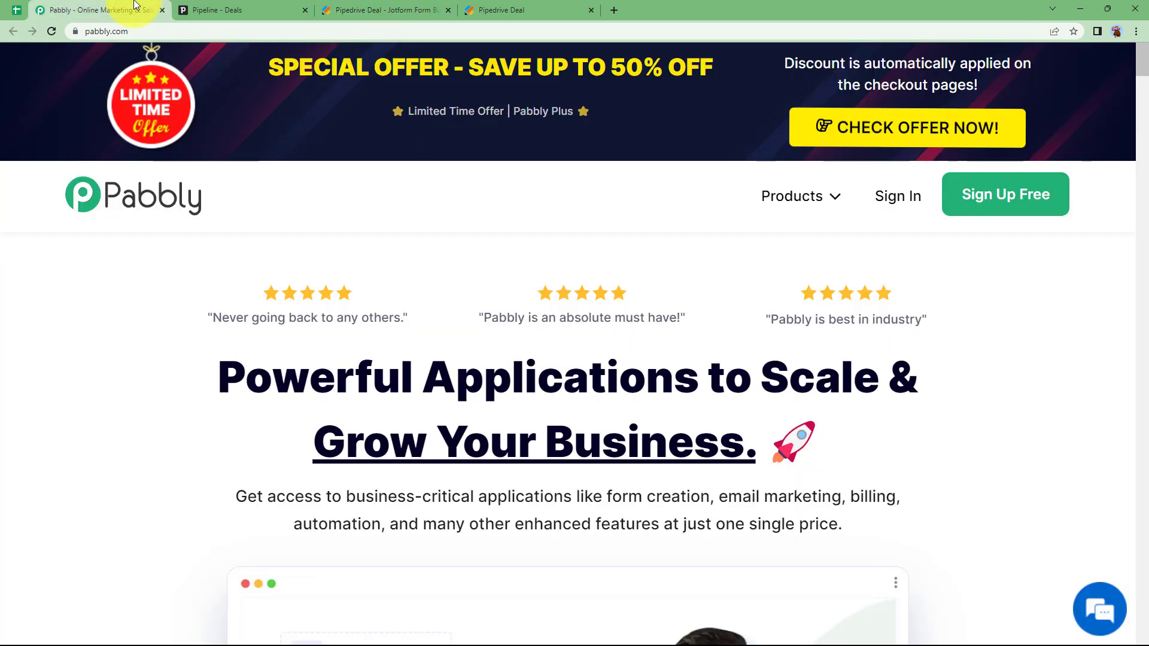
left_click(898, 199)
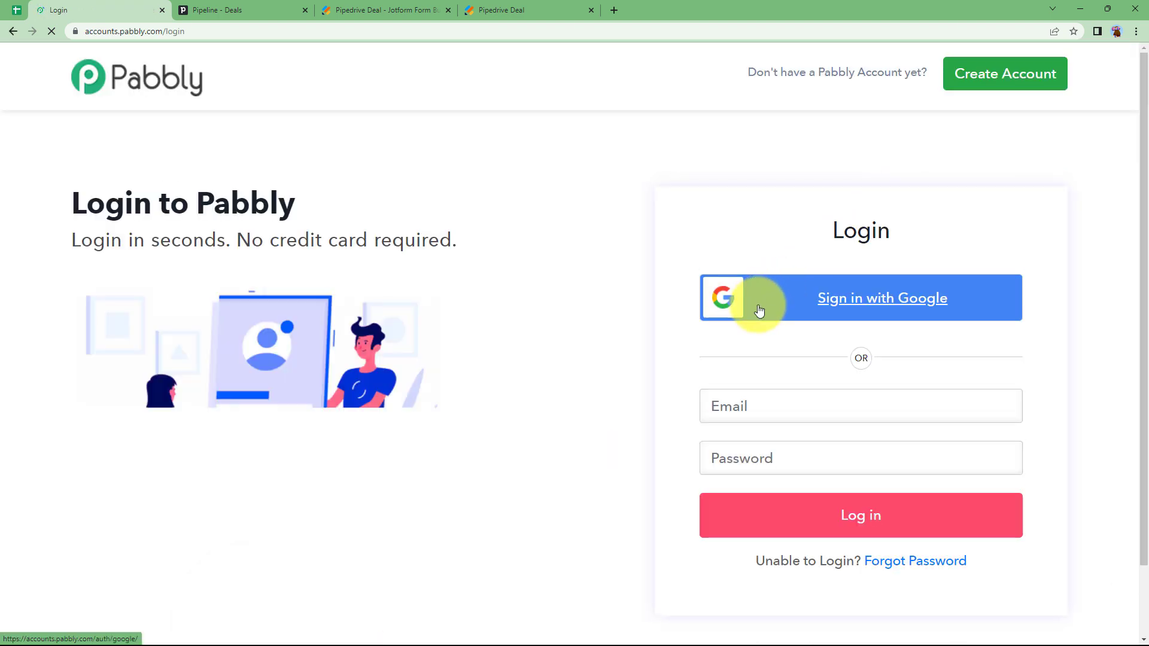
left_click(758, 310)
Access Pabbly Connect from the list of Pabbly apps
scroll(256, 329, "down", 3)
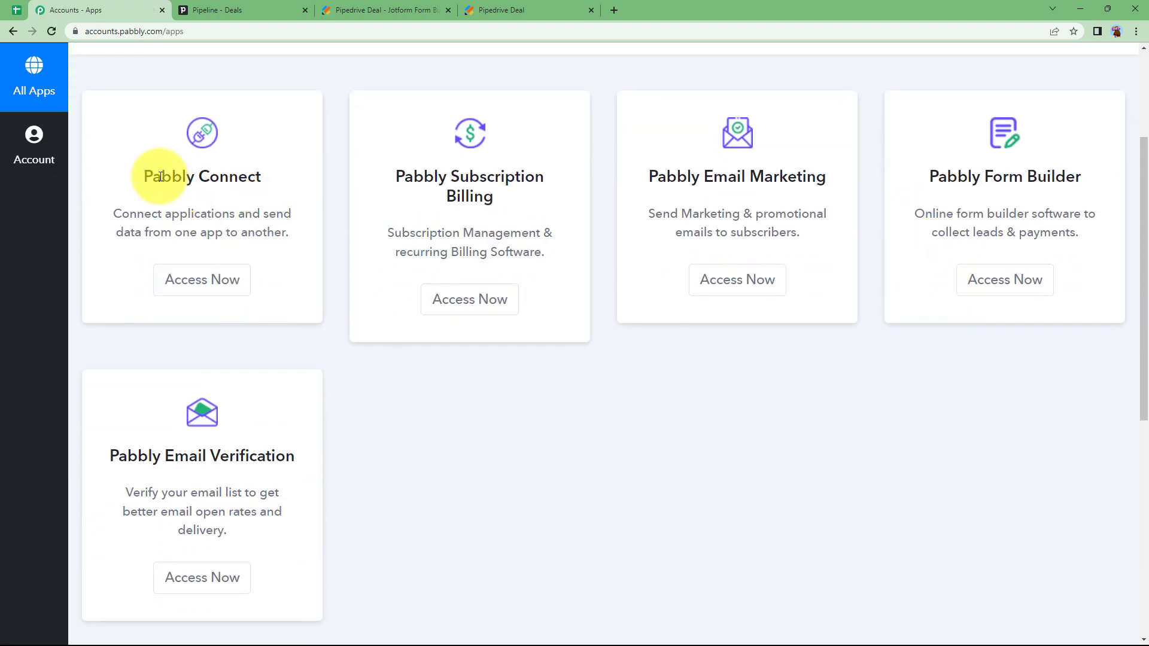
left_click_drag(142, 177, 267, 183)
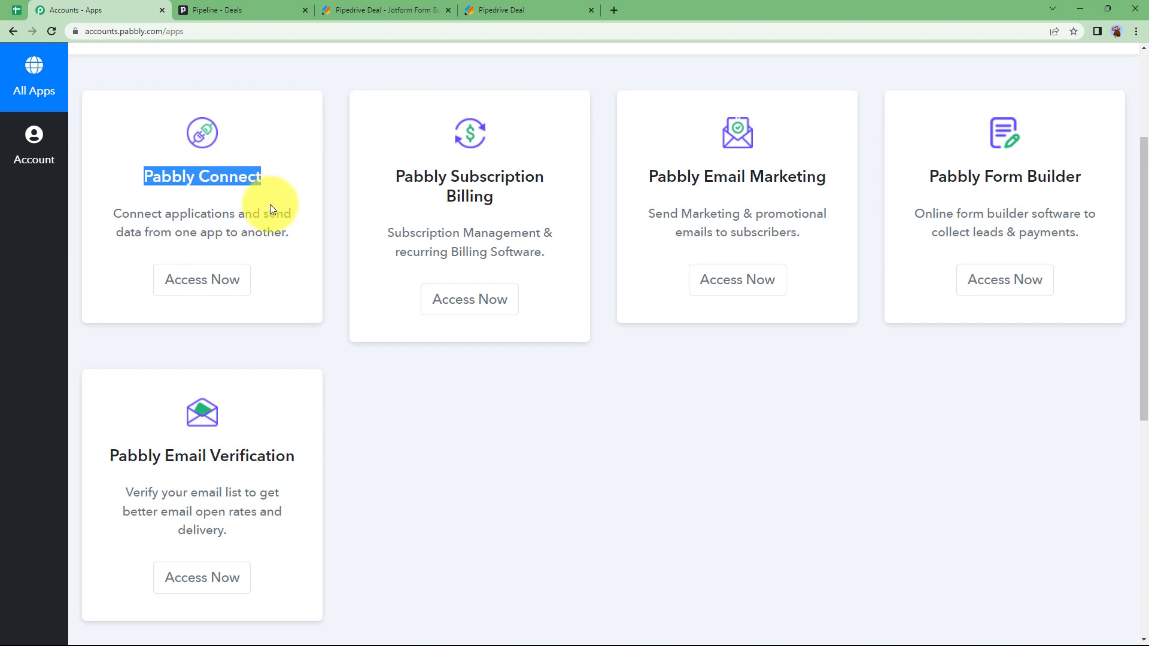
left_click(226, 284)
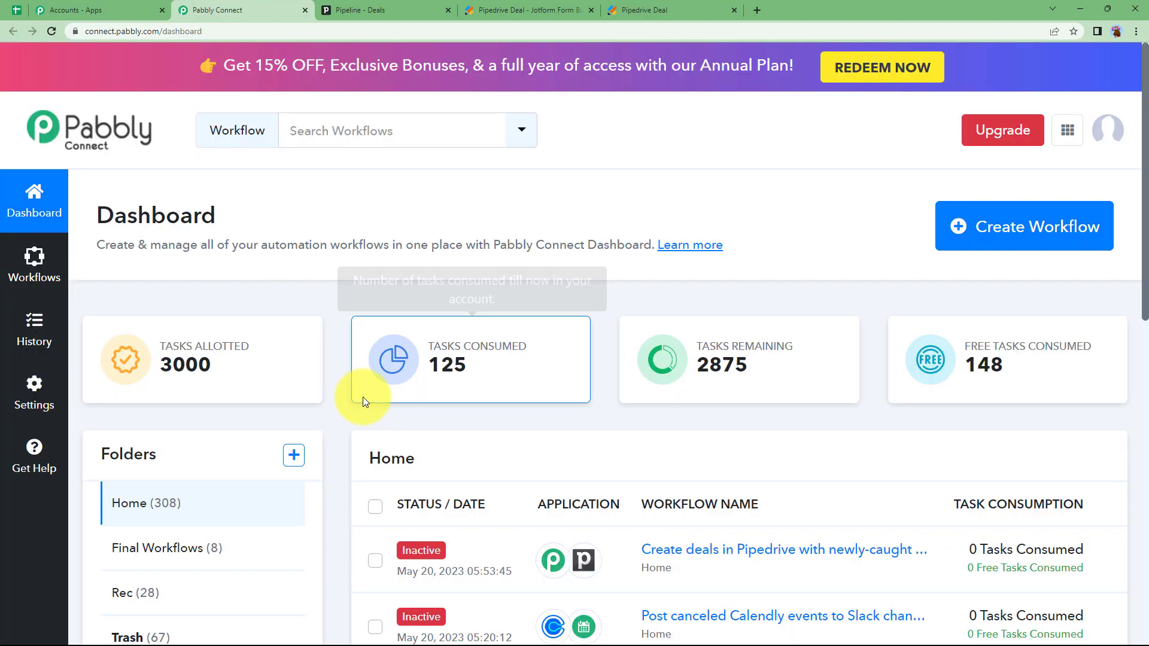
Create a new workflow named "Create Deals in Pipedrive with newly Caught Webhooks"
scroll(346, 351, "down", 2)
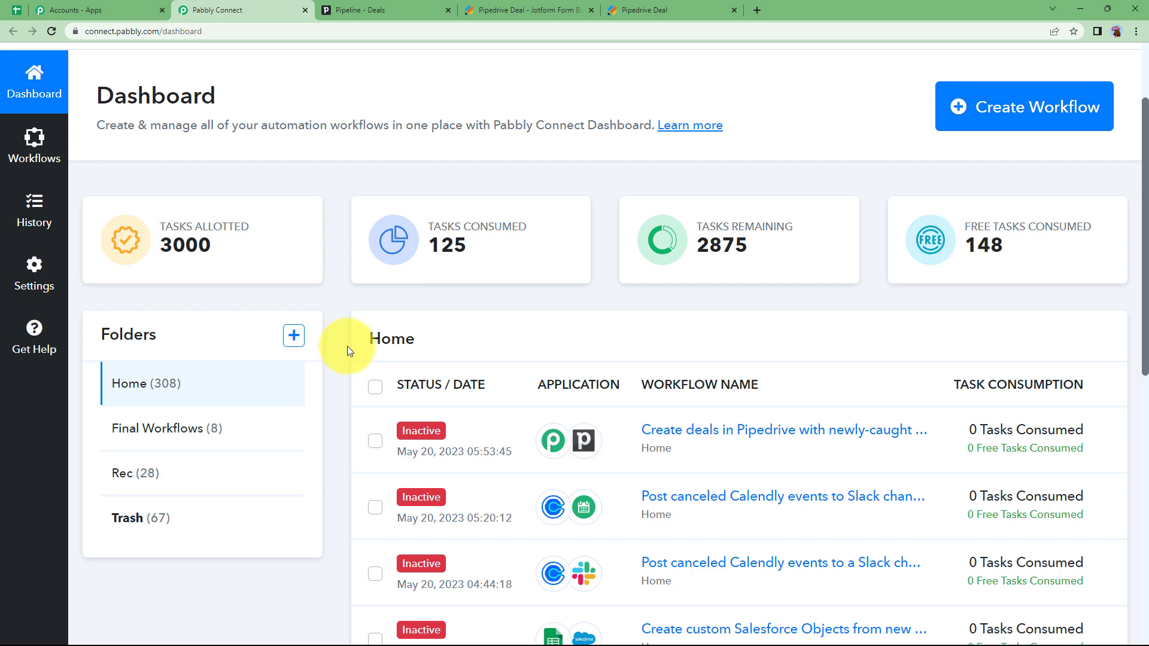
scroll(347, 347, "up", 2)
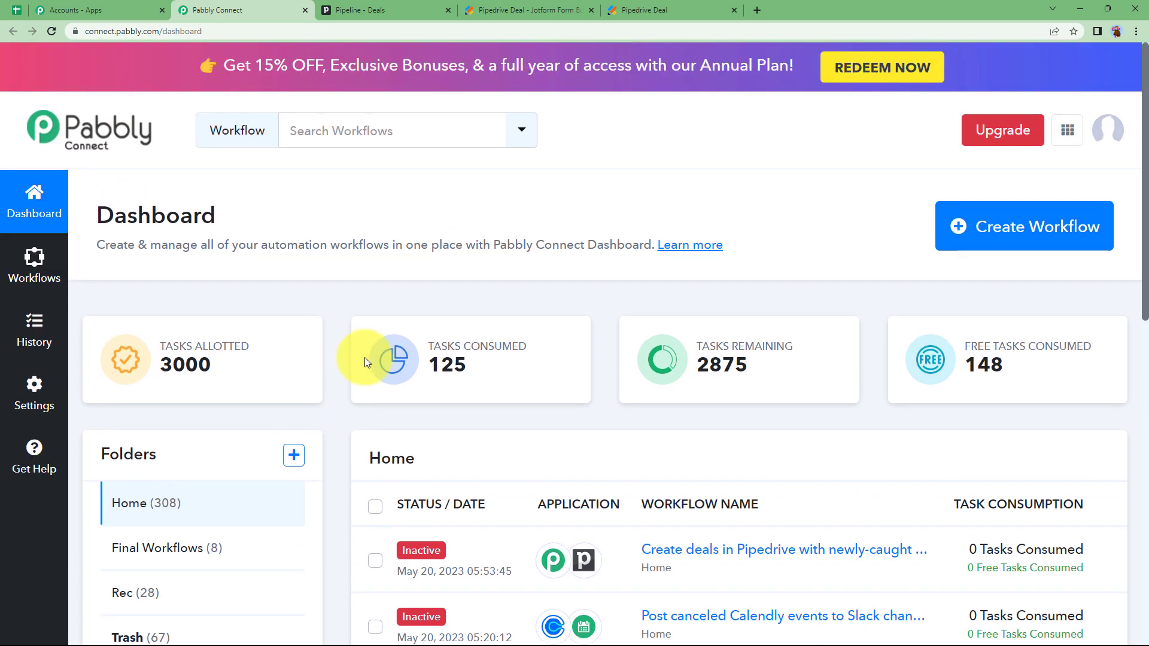
left_click(985, 242)
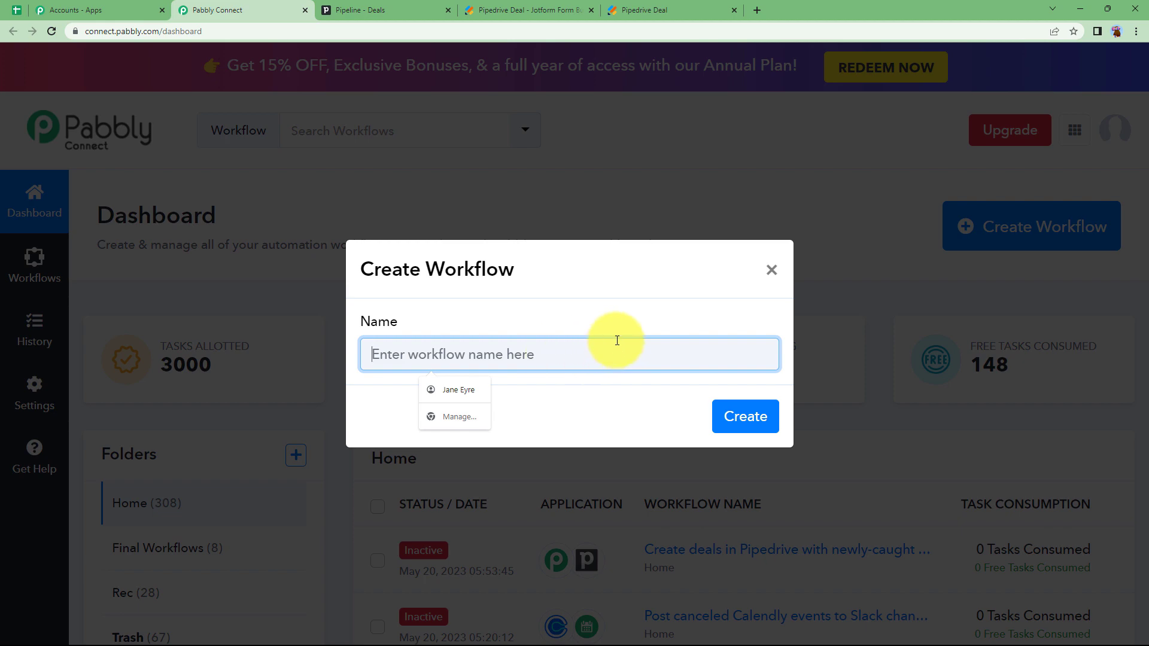
type("Cr")
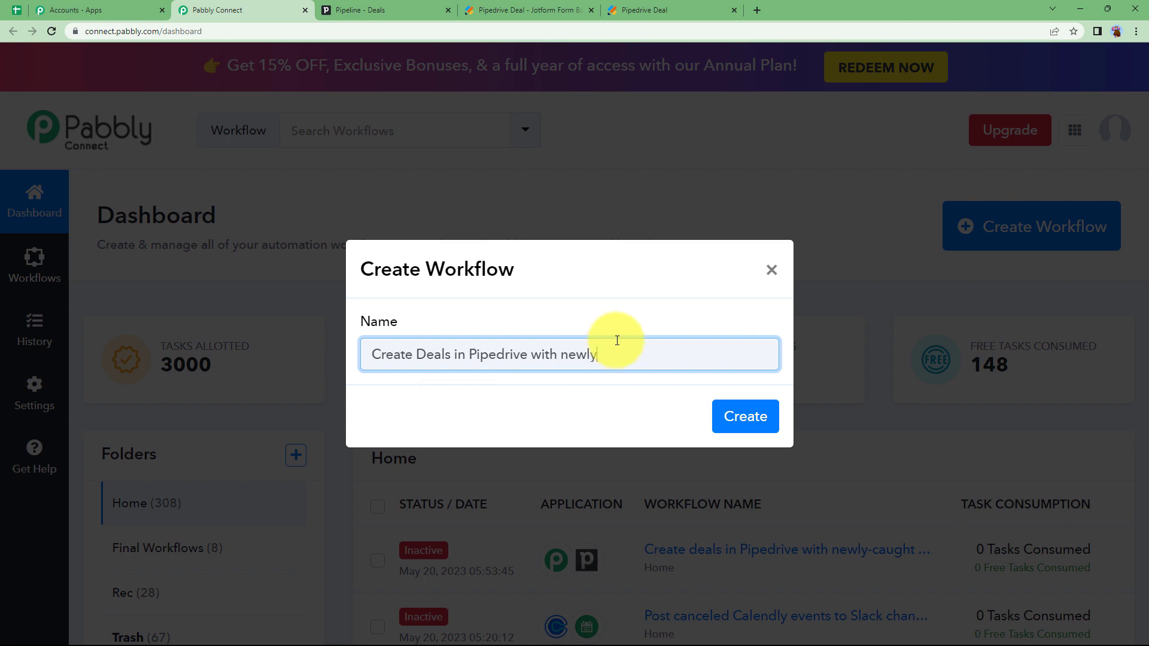
left_click(747, 418)
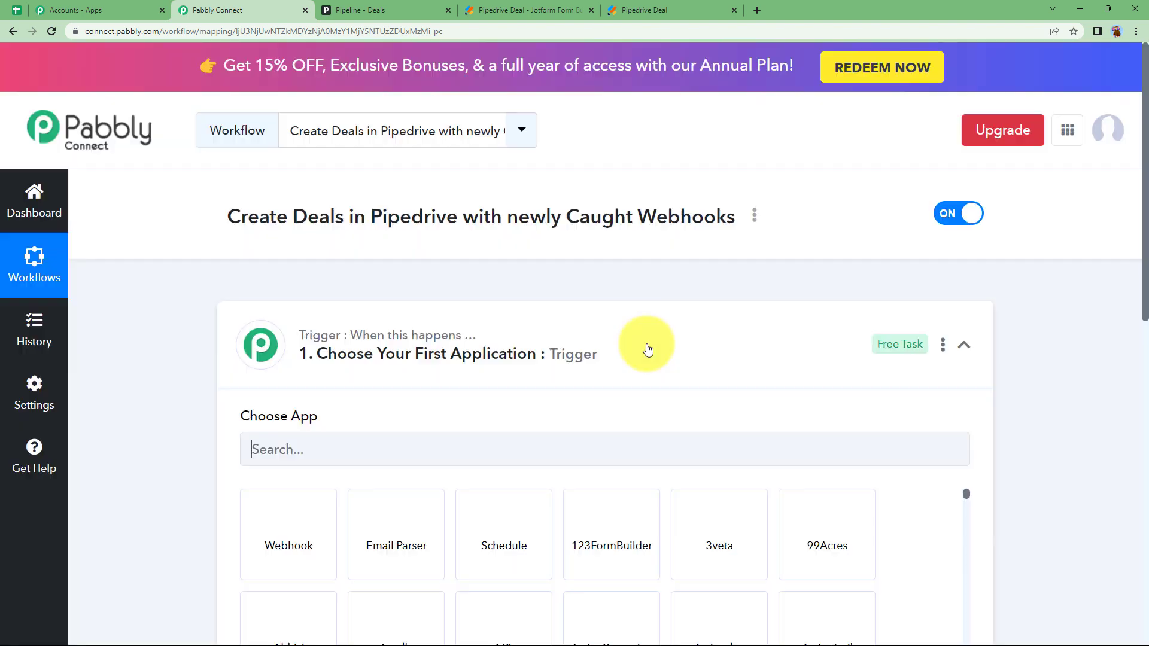
Review the workflow's trigger and action outline, the Pipedrive deals pipeline, and the Jotform Deal Inquiry form in its builder and live view
left_click(460, 356)
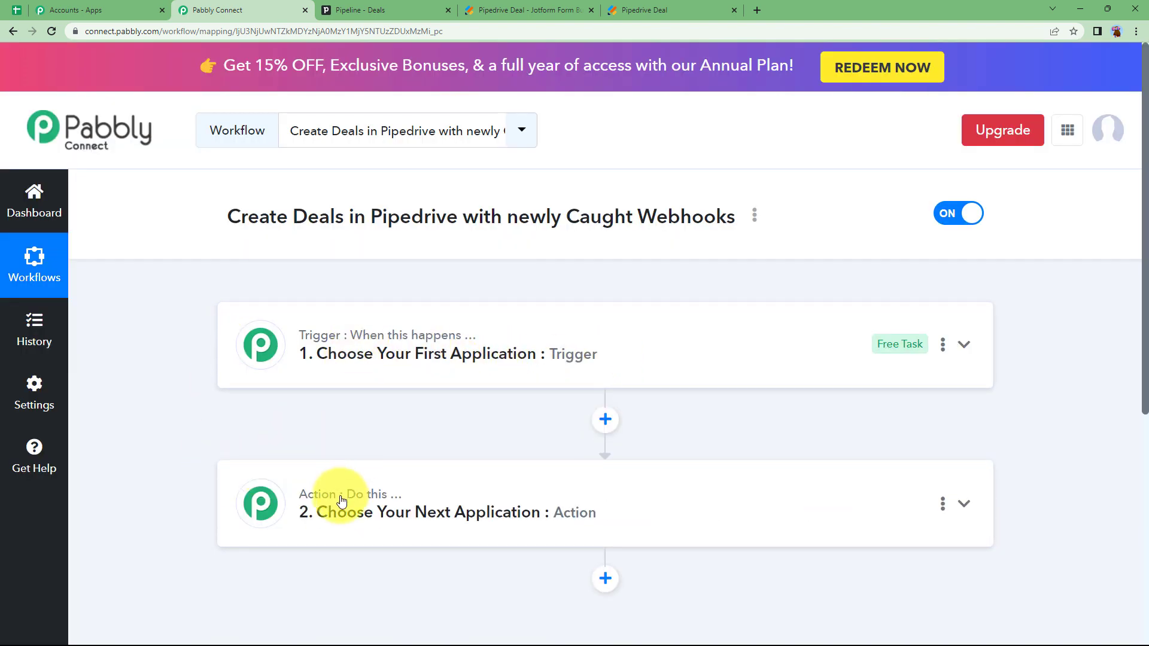
scroll(388, 318, "down", 1)
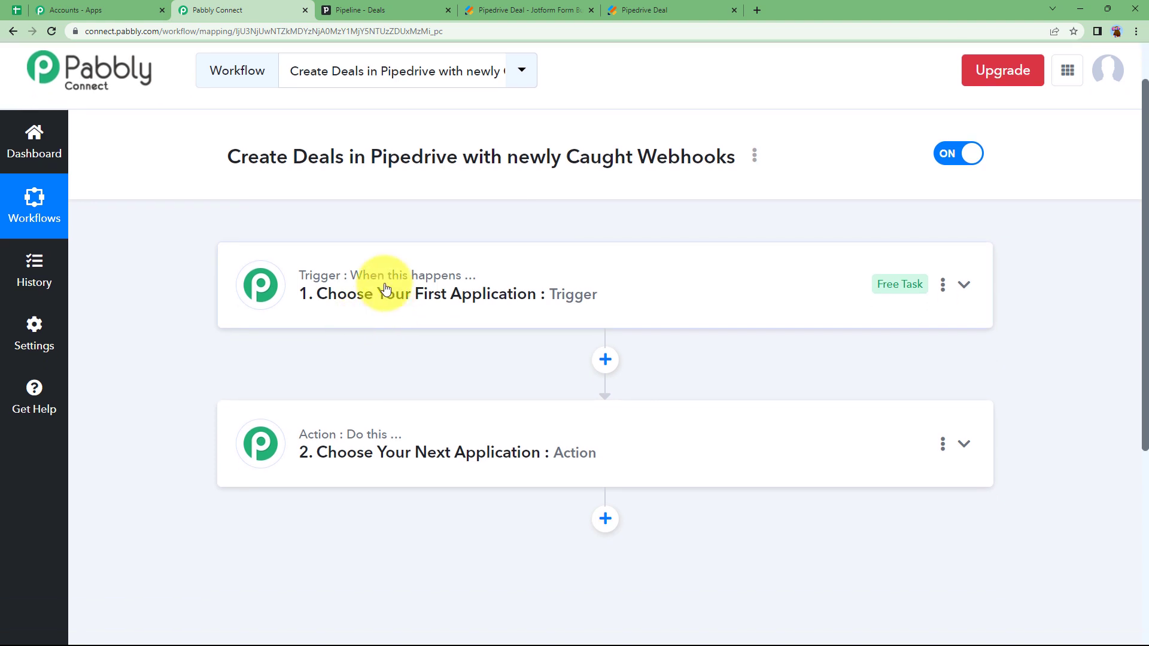
left_click(388, 7)
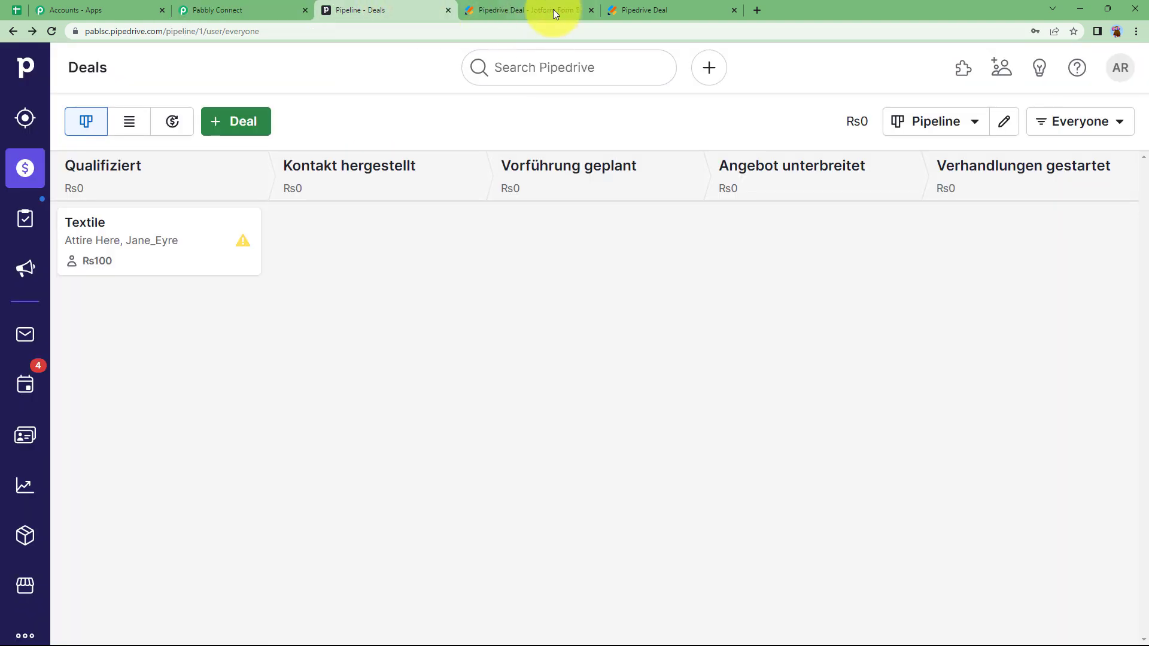
left_click(641, 10)
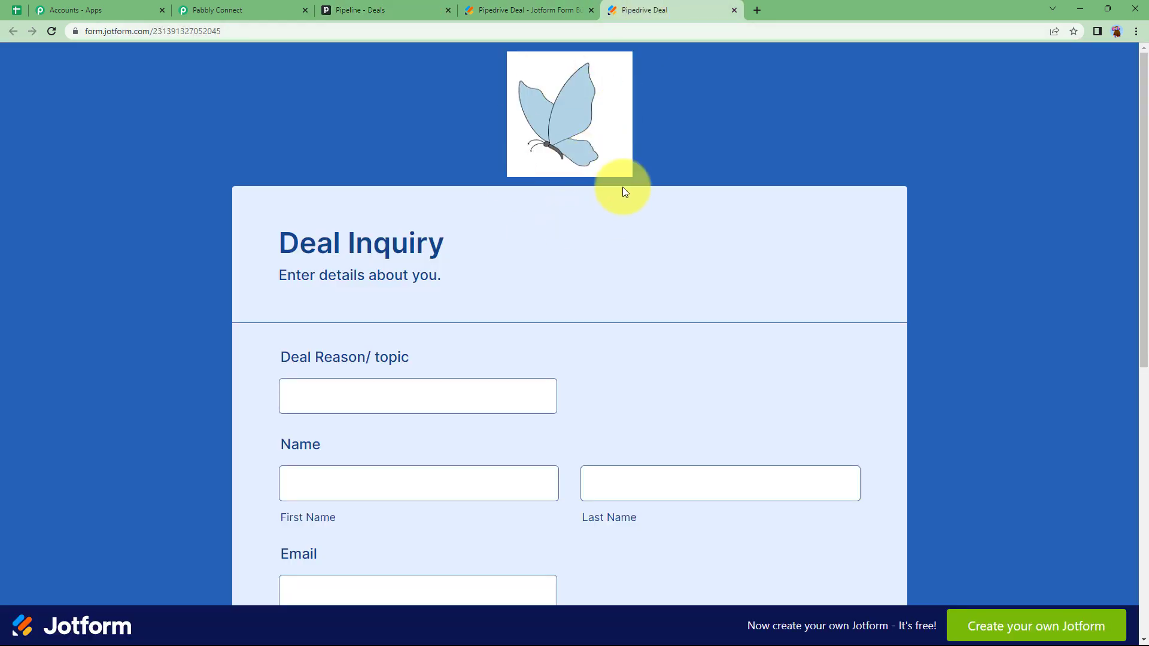
left_click(476, 10)
scroll(391, 367, "down", 7)
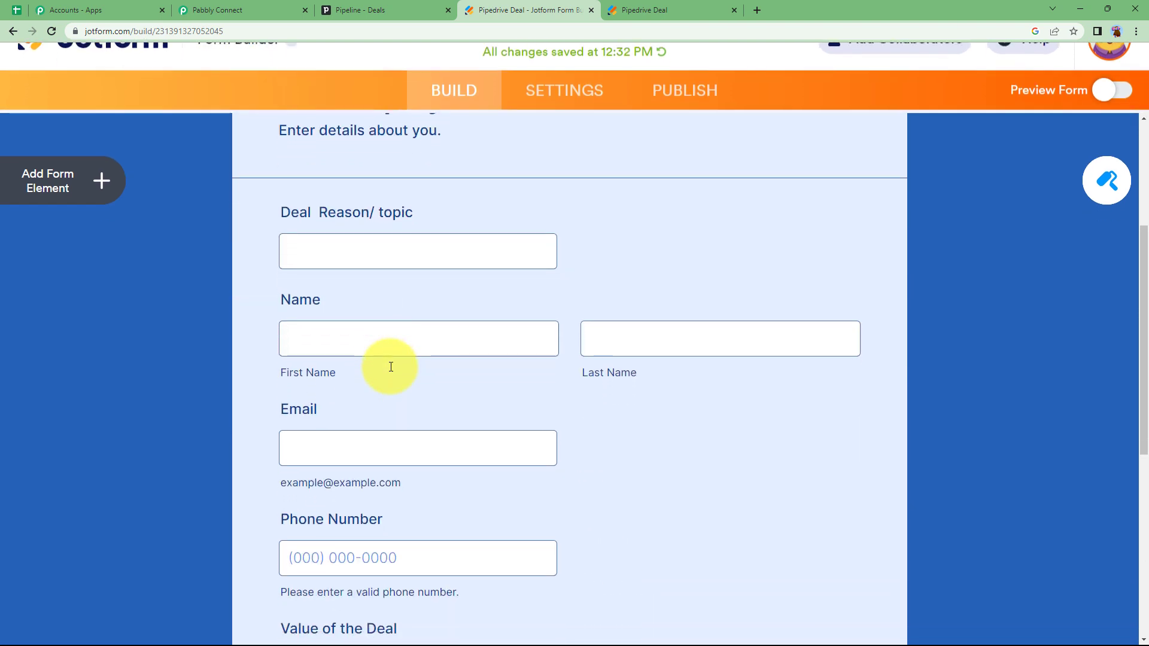
scroll(391, 367, "up", 5)
scroll(439, 166, "up", 3)
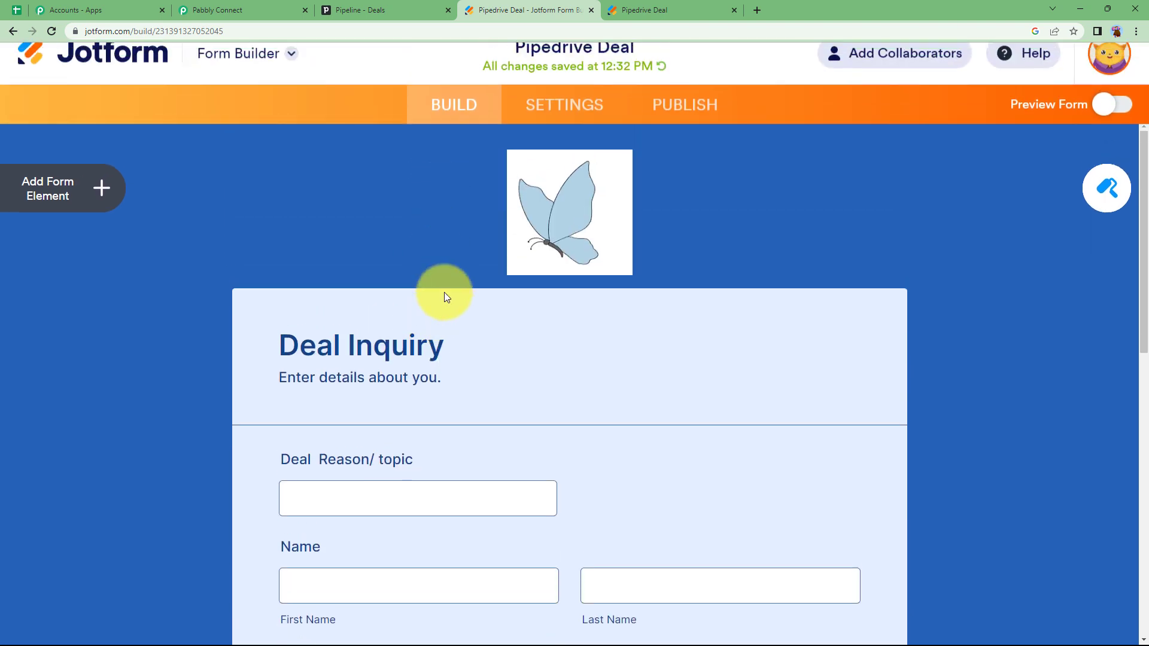
scroll(441, 333, "down", 2)
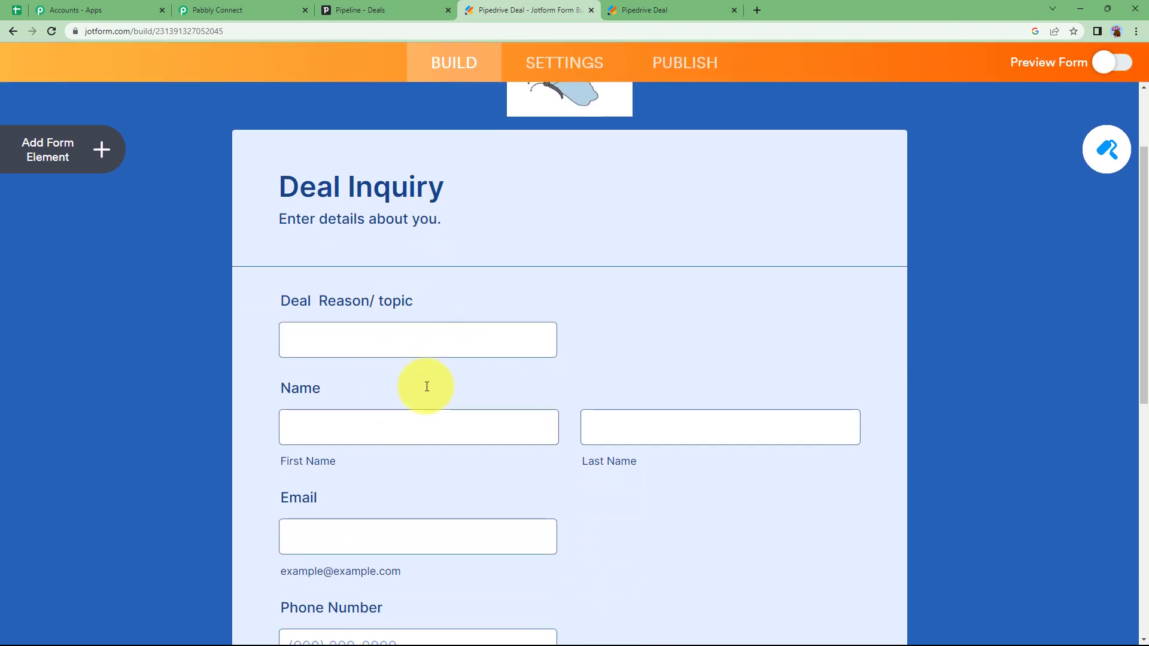
left_click(656, 8)
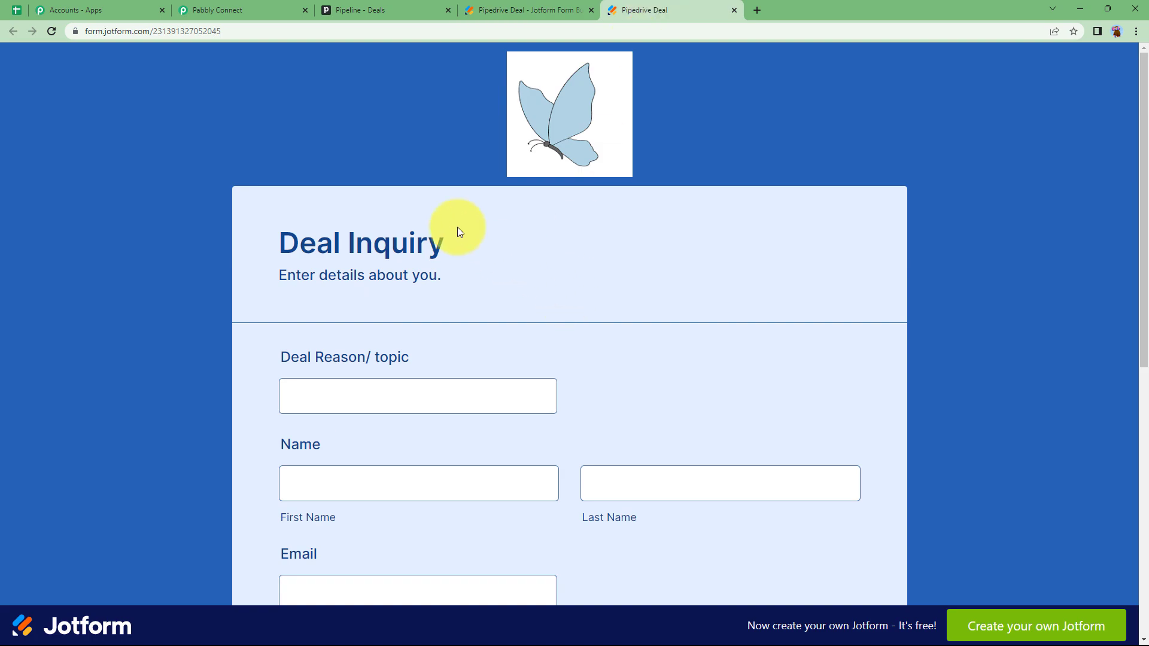
left_click(241, 9)
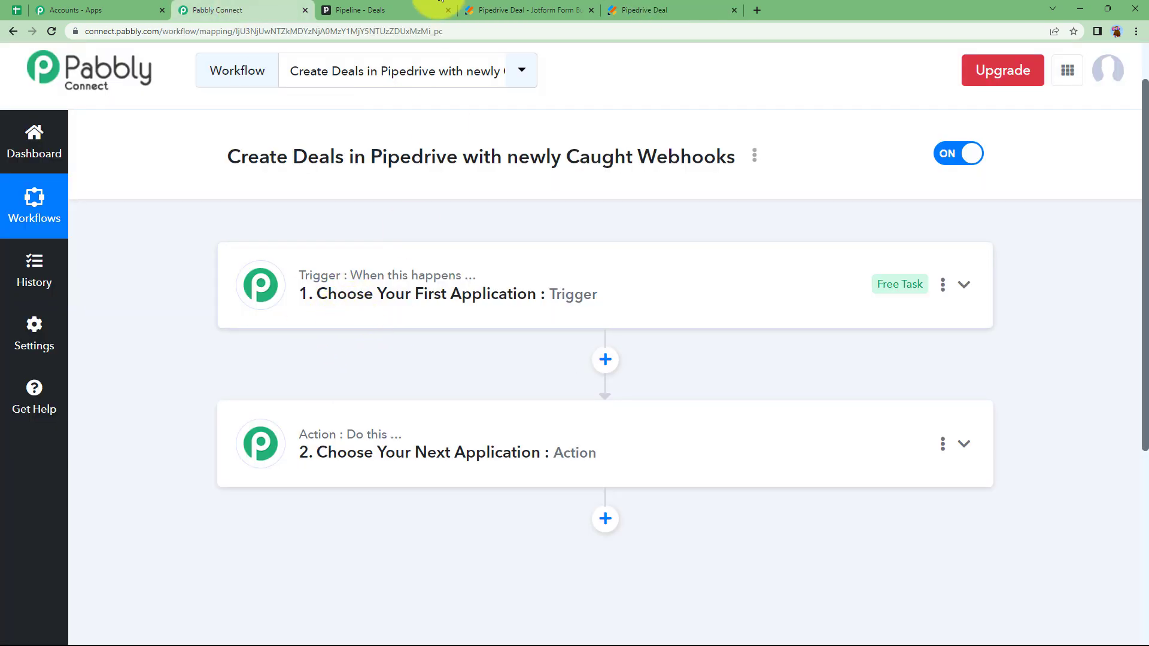
left_click(383, 9)
left_click(613, 7)
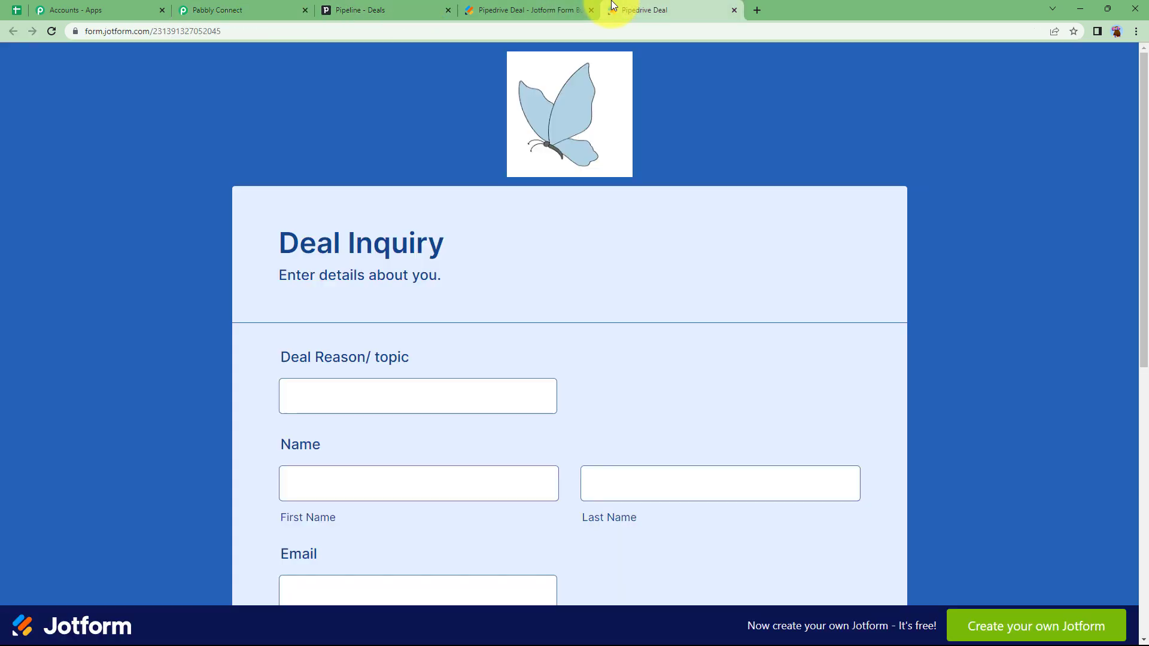
left_click(257, 7)
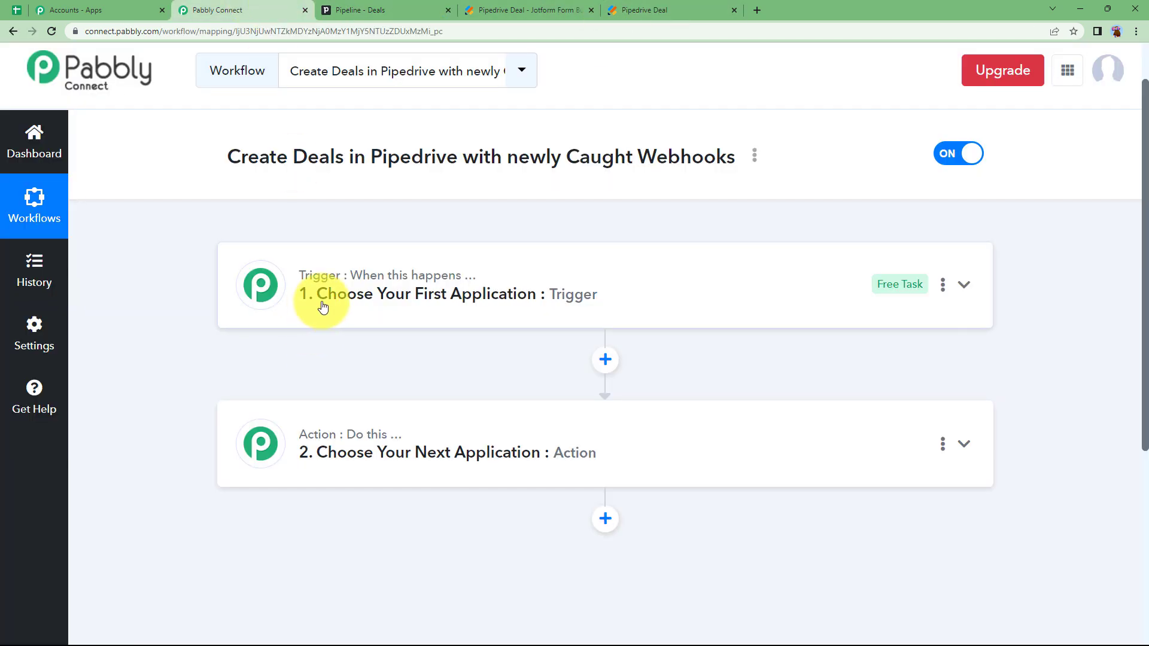
Choose Webhook by Pabbly as the workflow's trigger application
mouse_move(316, 442)
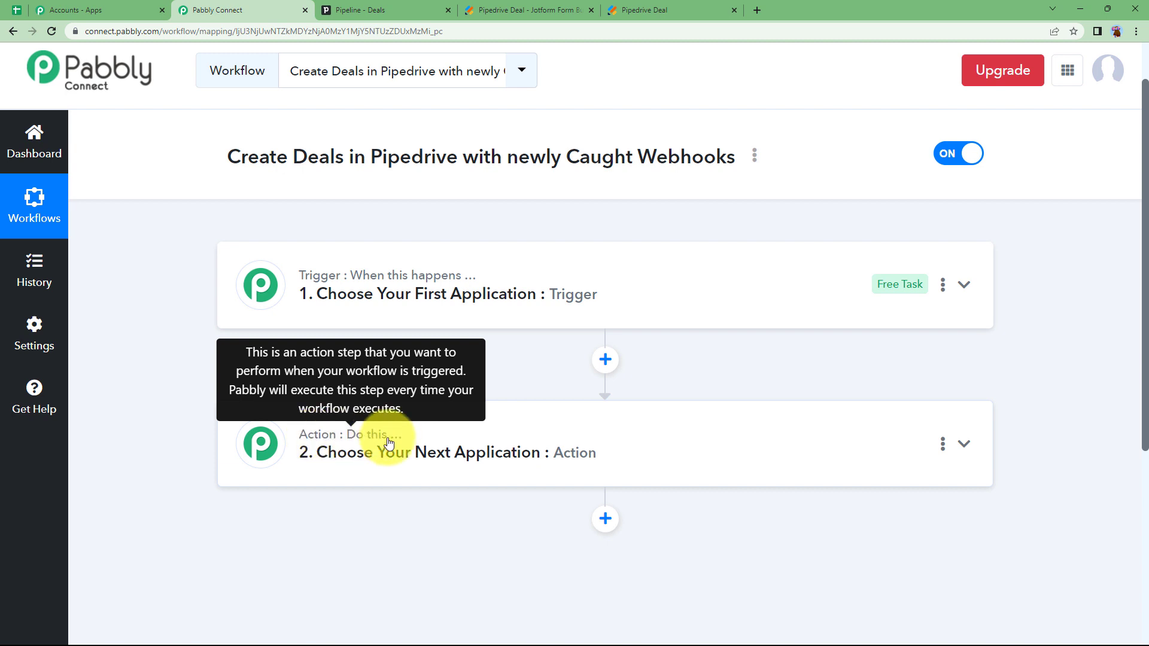
left_click(380, 293)
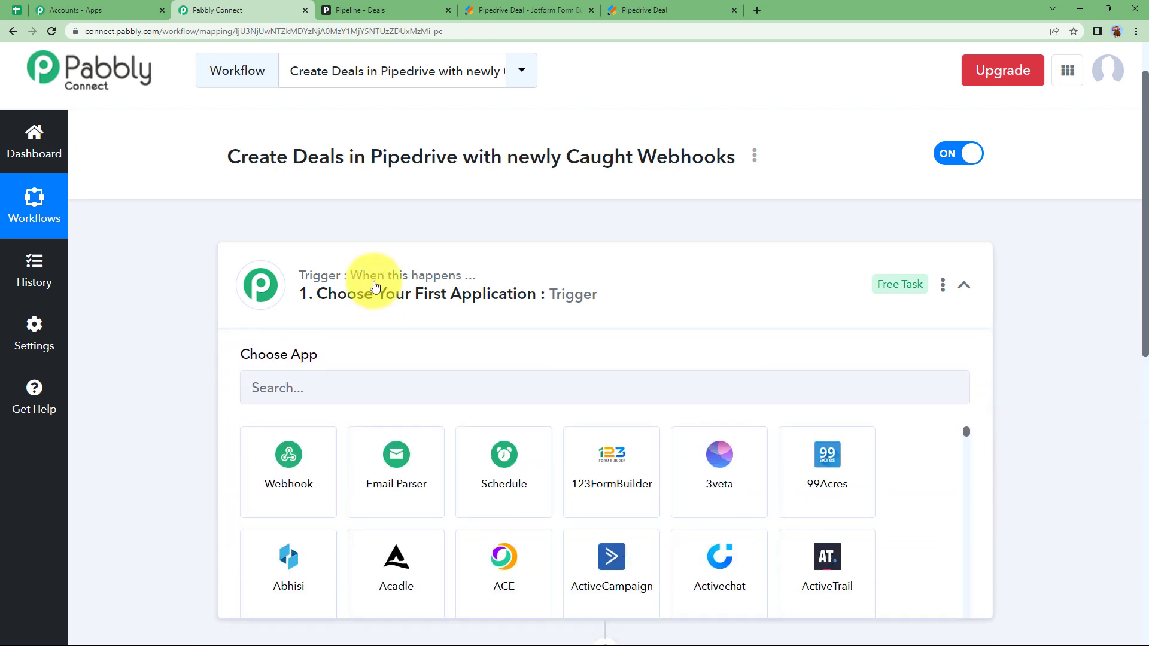
left_click(337, 306)
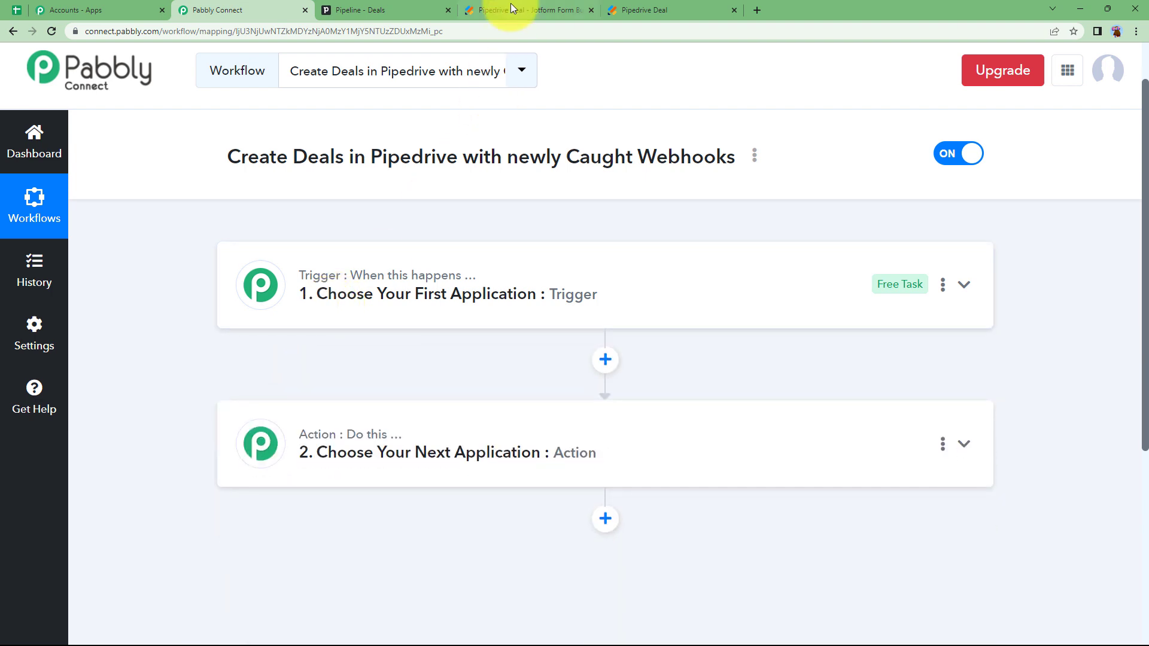
left_click(417, 450)
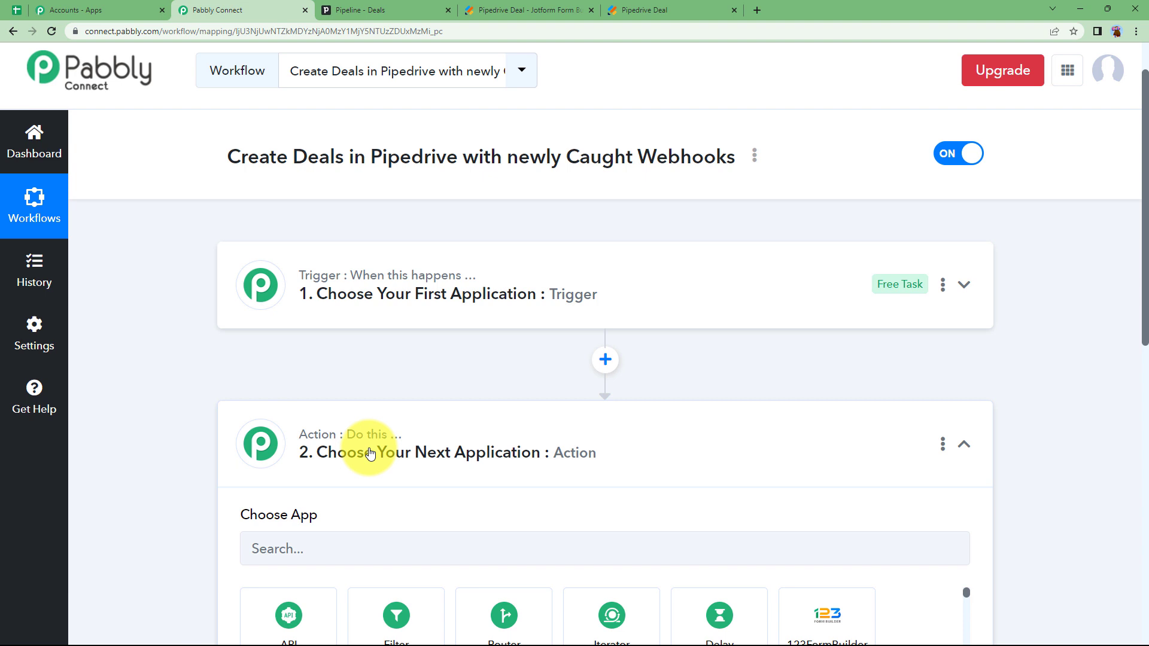
left_click(358, 322)
left_click(292, 476)
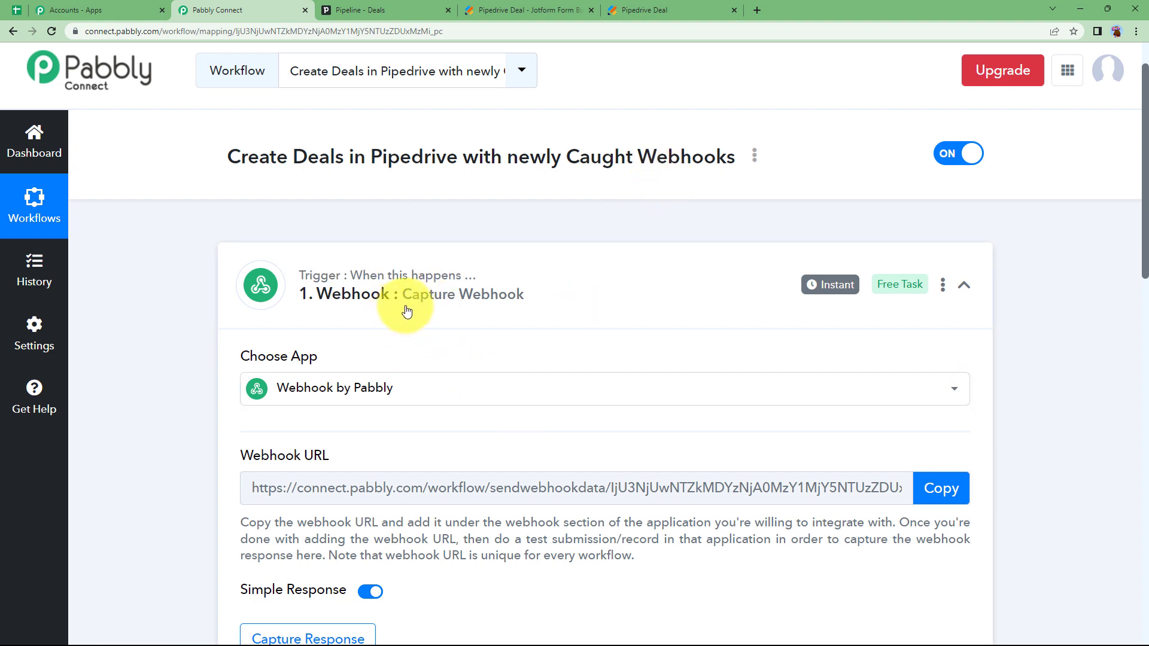
Examine the Capture Webhook trigger and its webhook URL alongside the Deal Inquiry form in Jotform's builder and live view
mouse_move(406, 309)
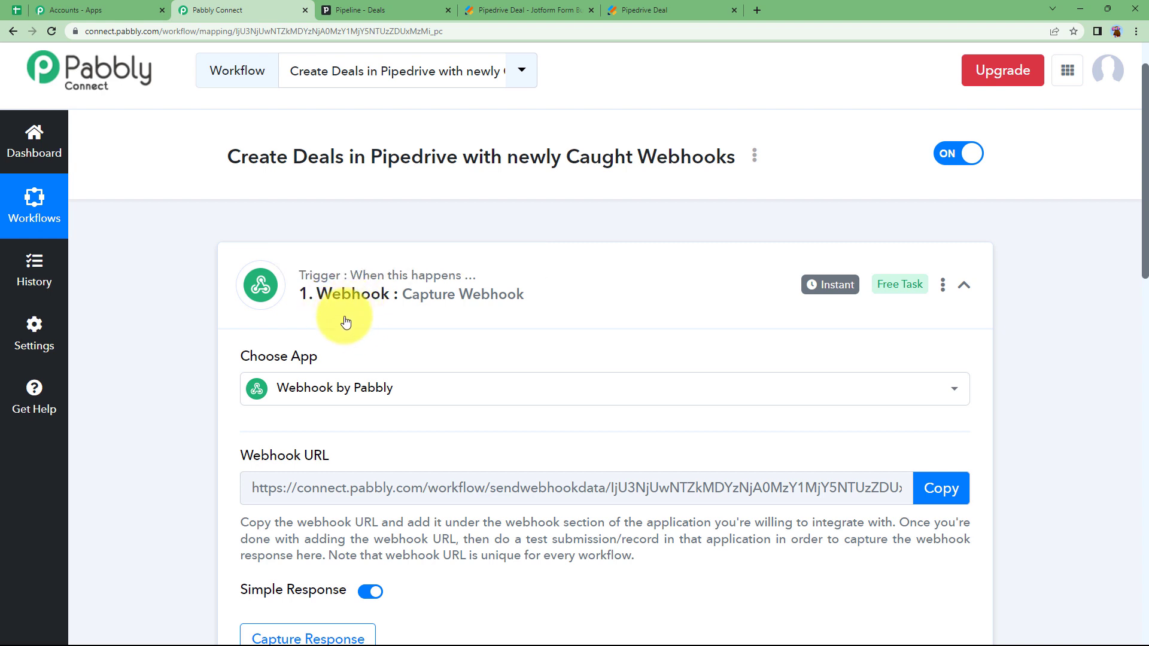
mouse_move(353, 306)
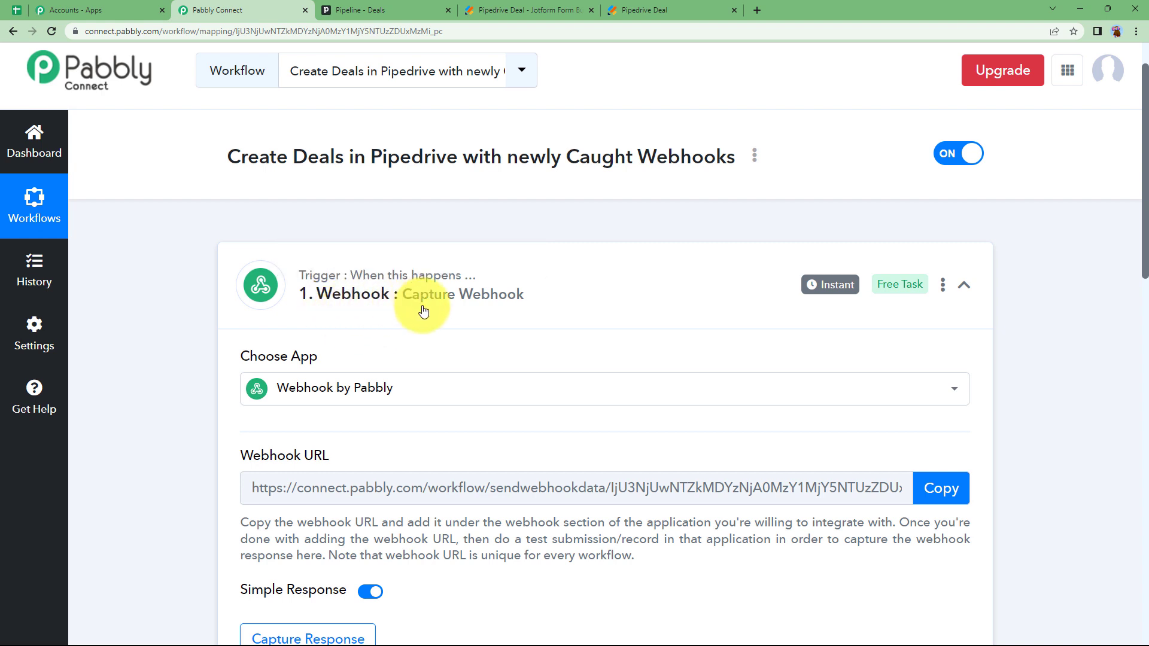
mouse_move(298, 458)
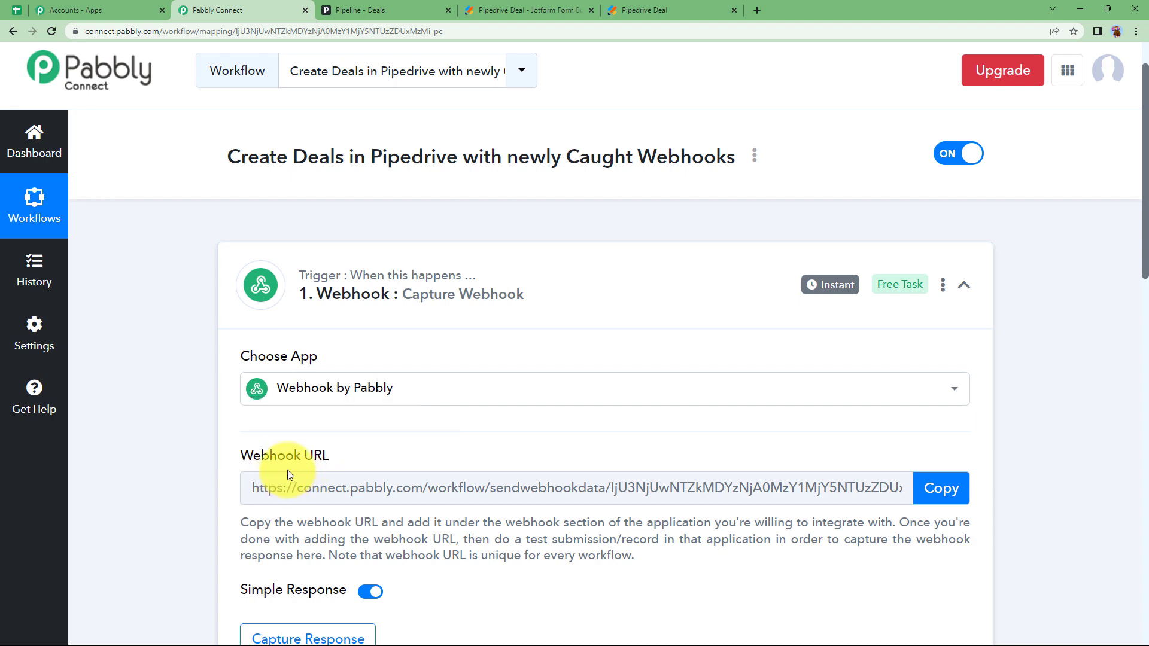
left_click(513, 10)
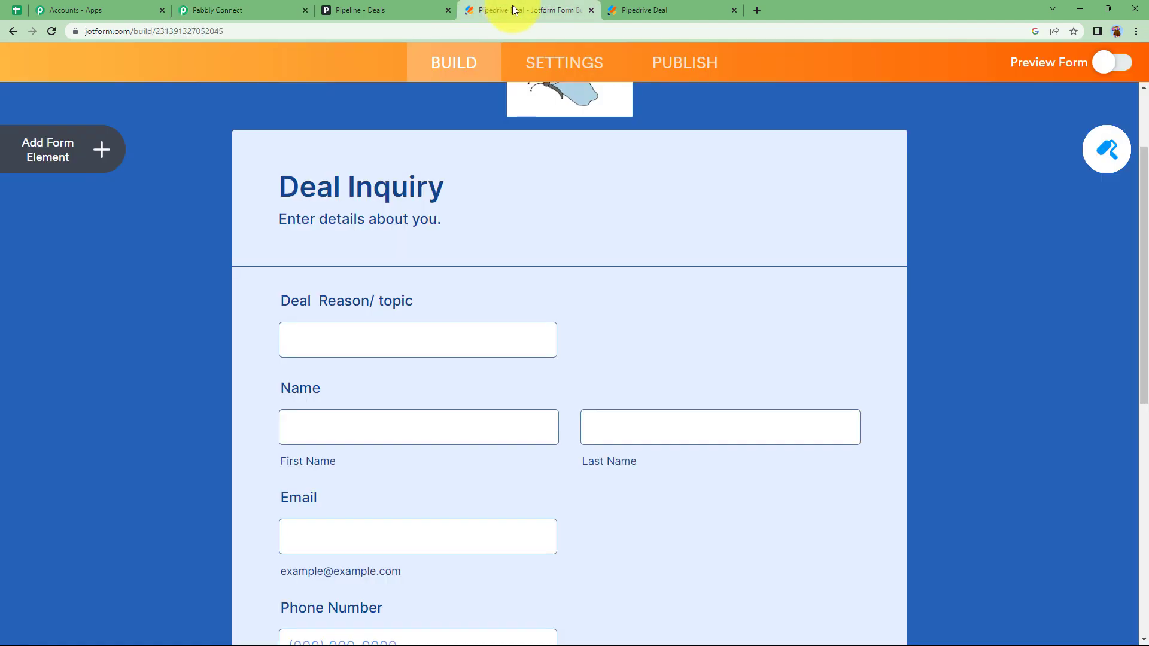
left_click(293, 7)
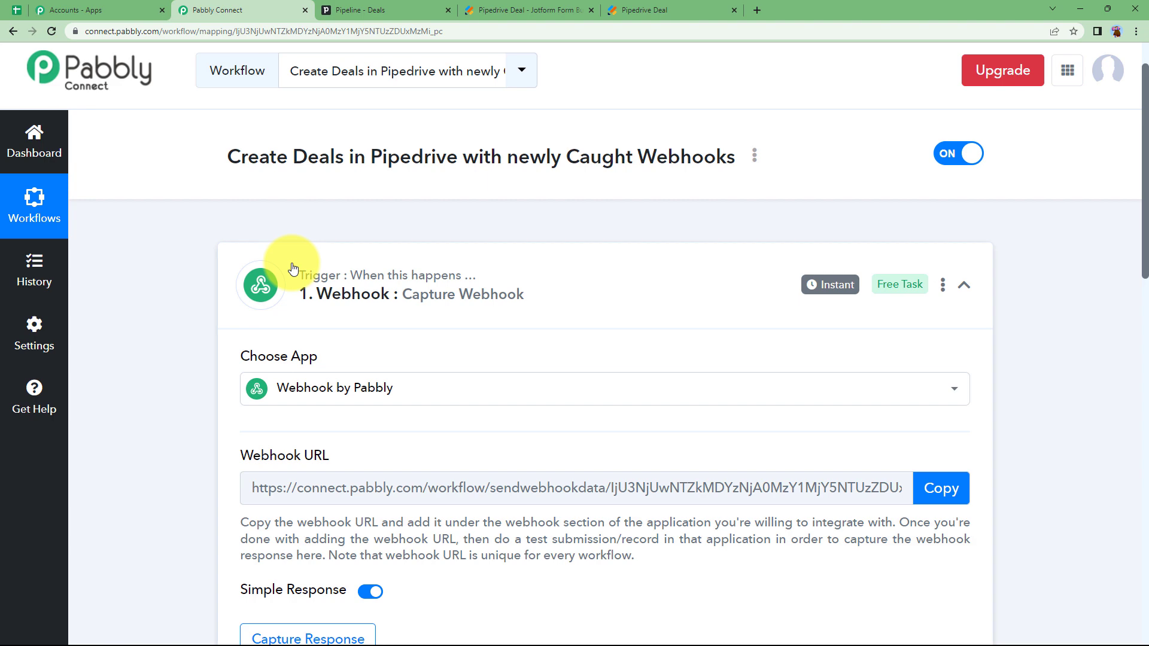
left_click(643, 10)
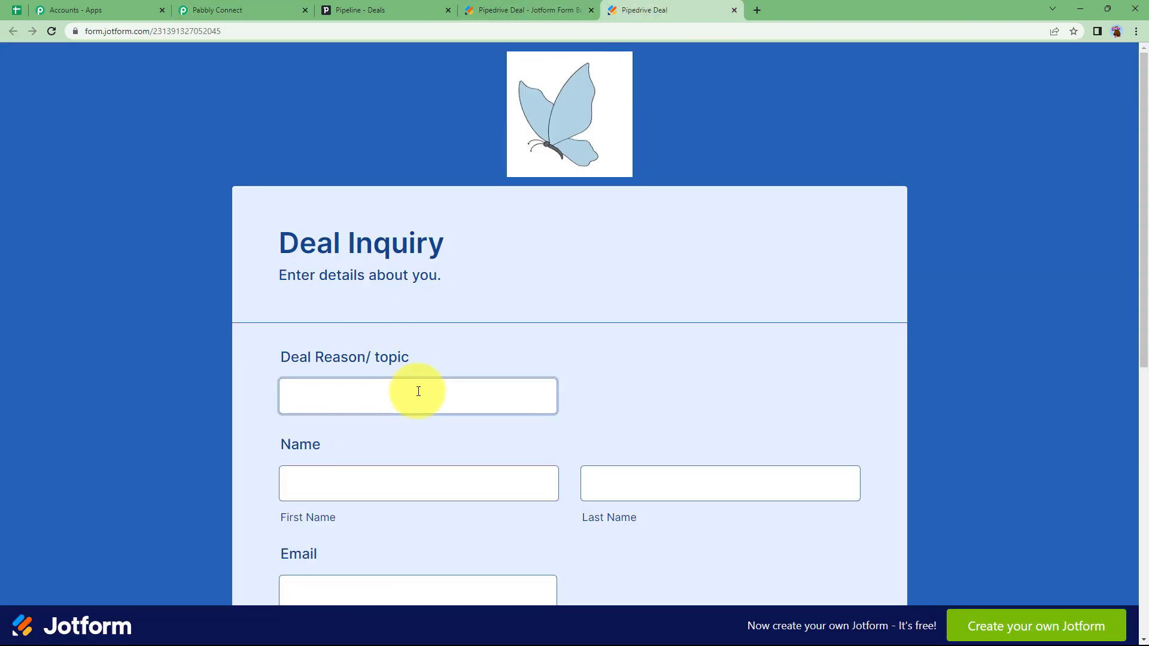
left_click(294, 8)
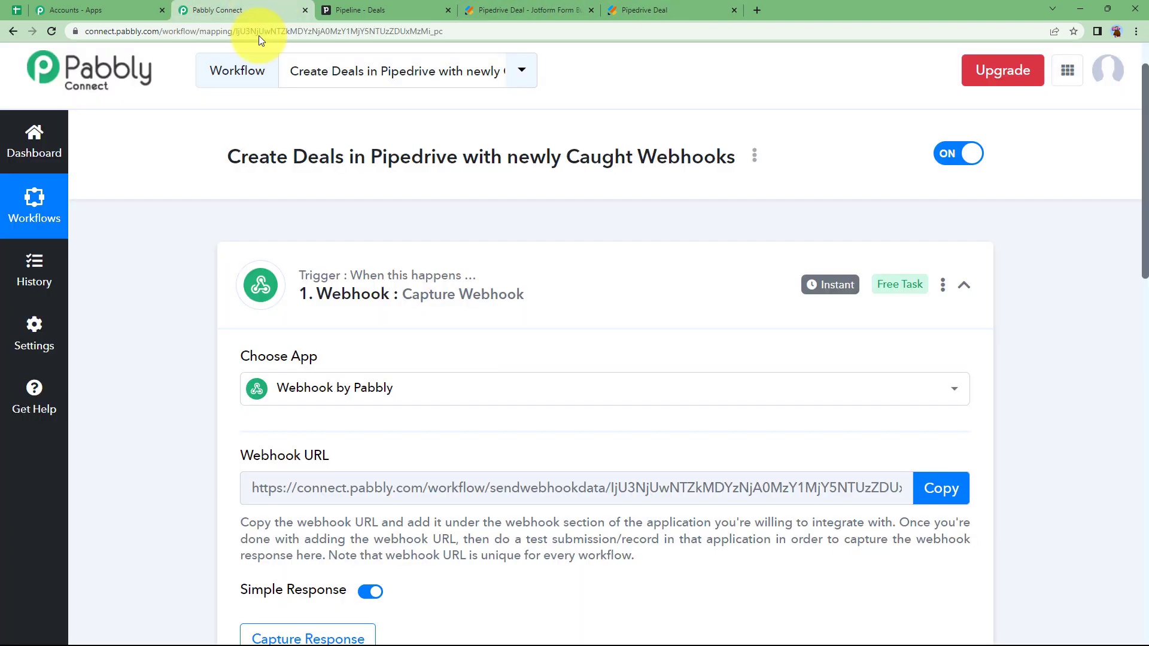
Start capturing the webhook response in Pabbly Connect and open the WebHooks integration in the Jotform form's settings
scroll(269, 526, "down", 3)
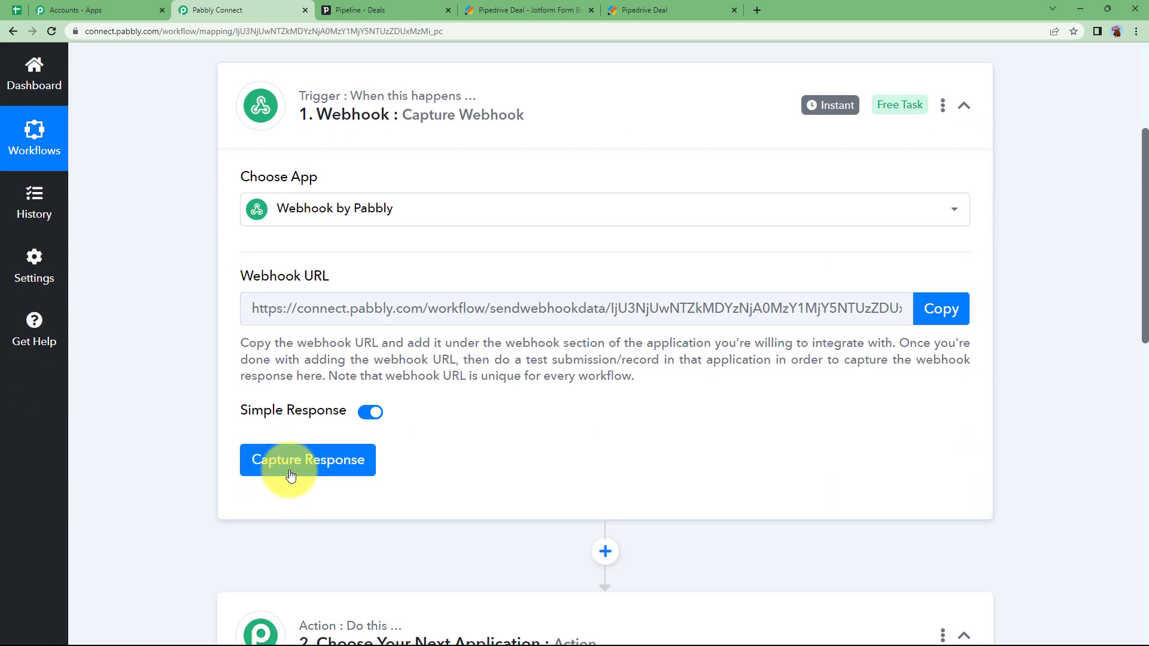
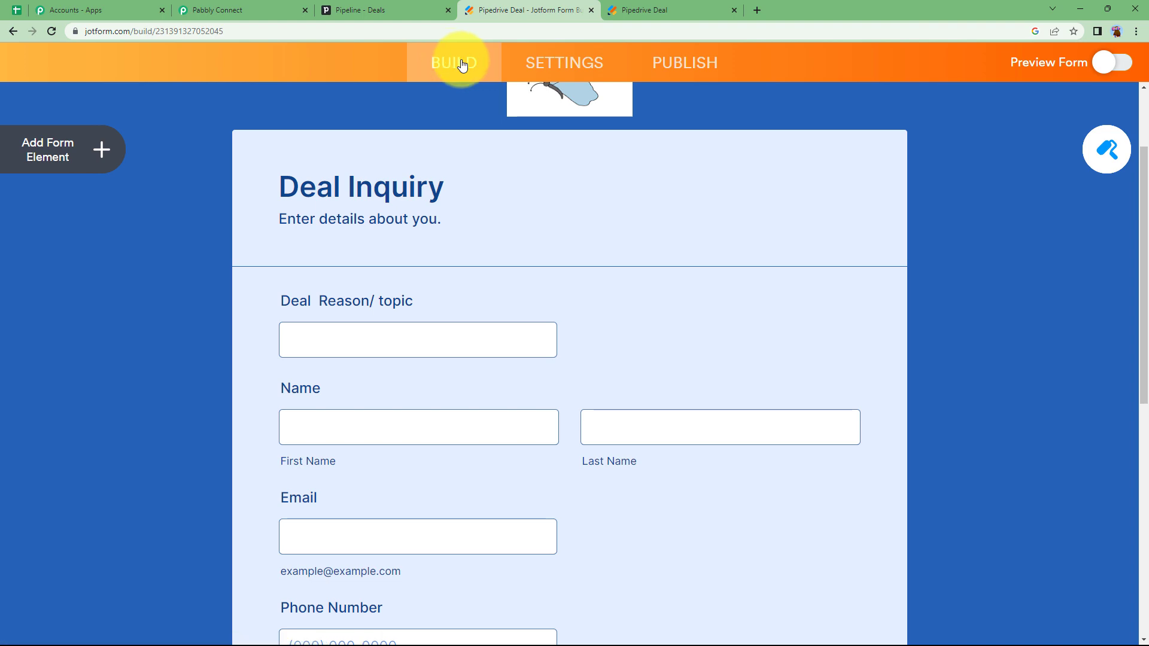
left_click(564, 63)
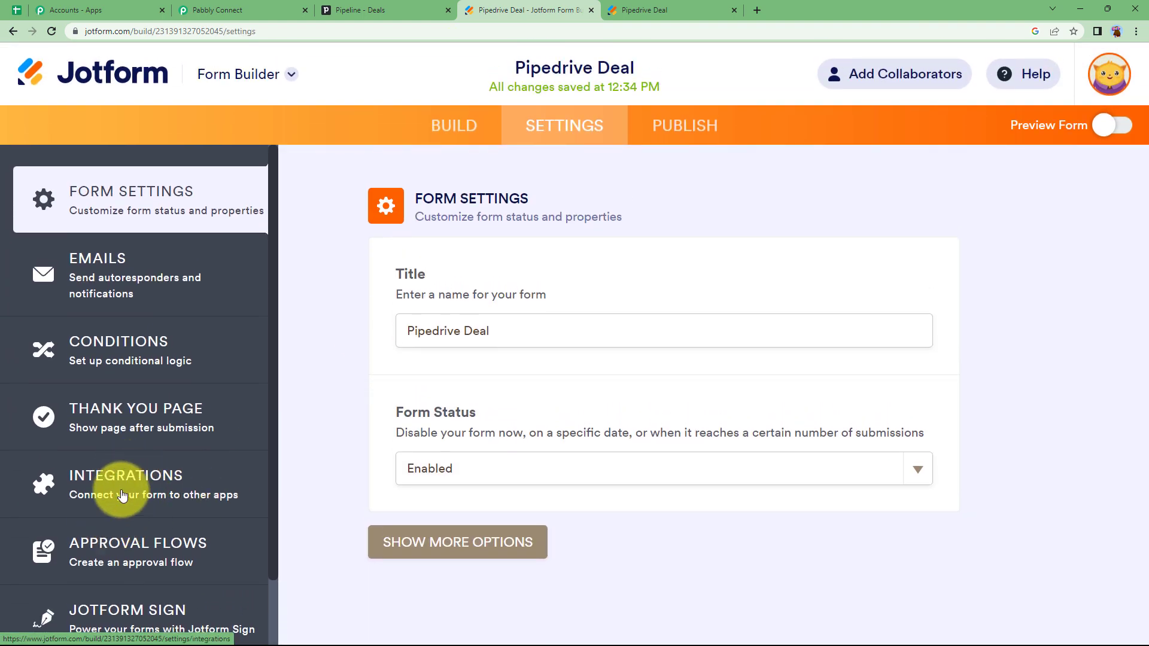
left_click(138, 488)
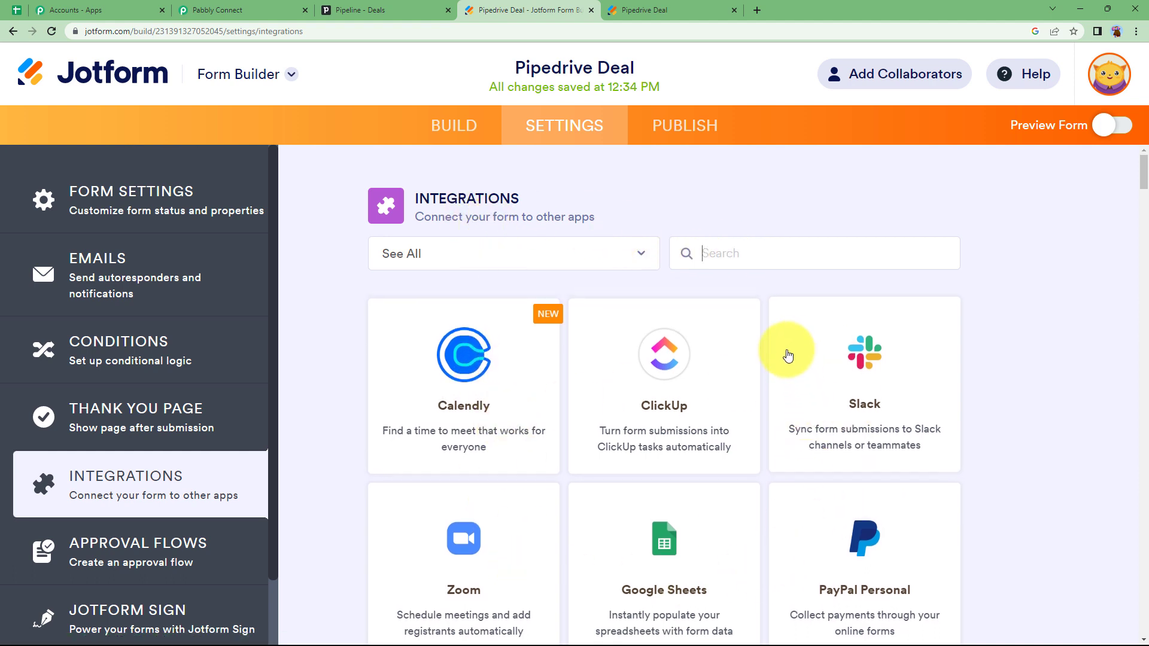
left_click(744, 258)
type("webh")
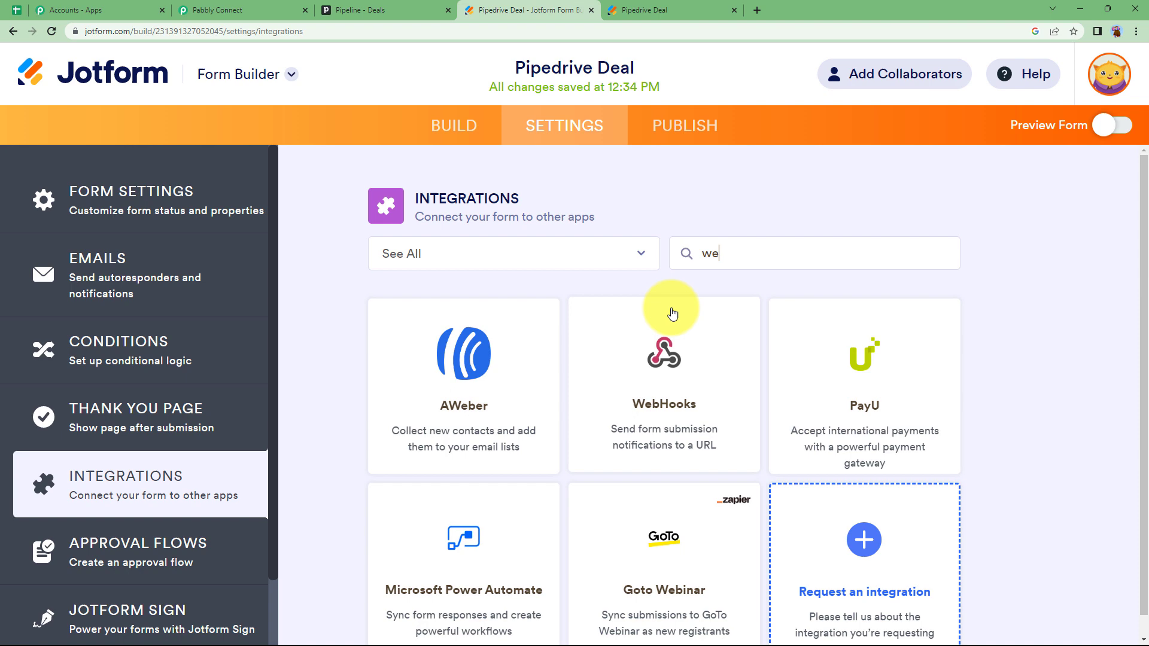
left_click(467, 359)
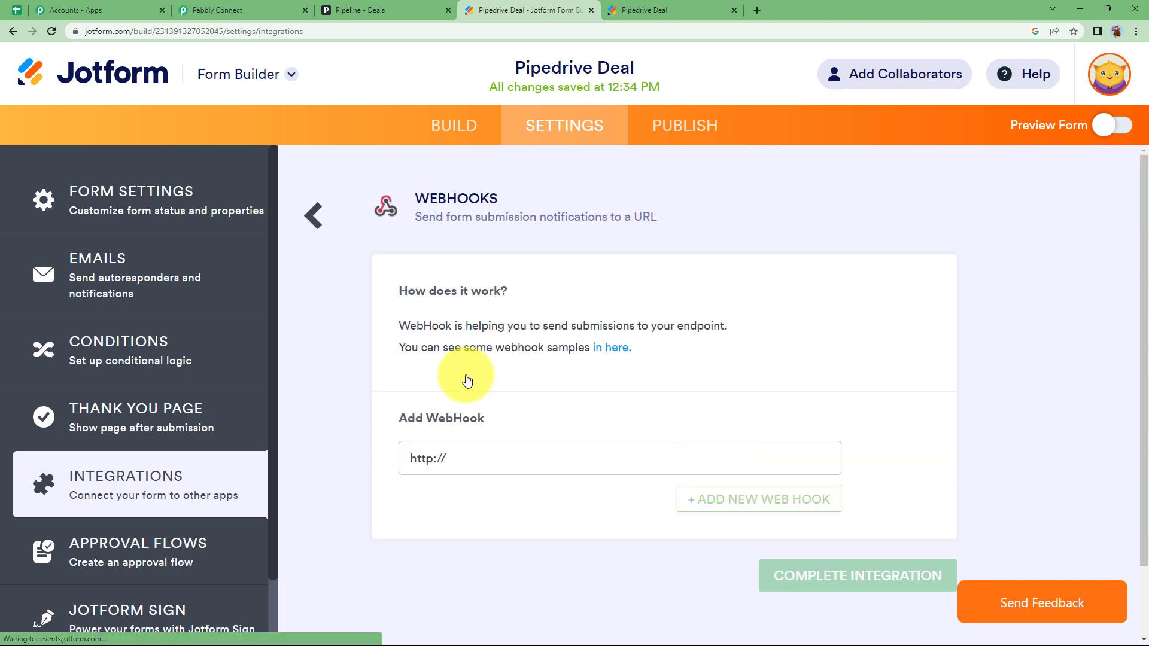
Replace the placeholder address in Jotform's WebHooks integration with the webhook URL copied from Pabbly Connect and complete the integration
left_click(488, 459)
key("BackSpace")
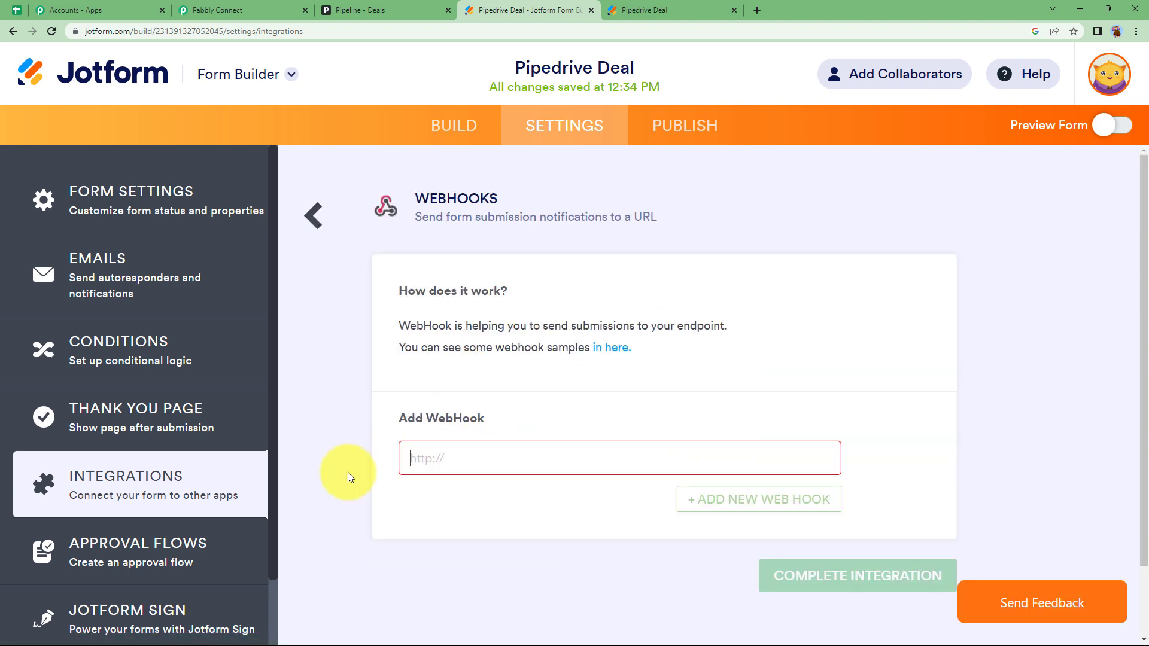
left_click(227, 11)
left_click(934, 307)
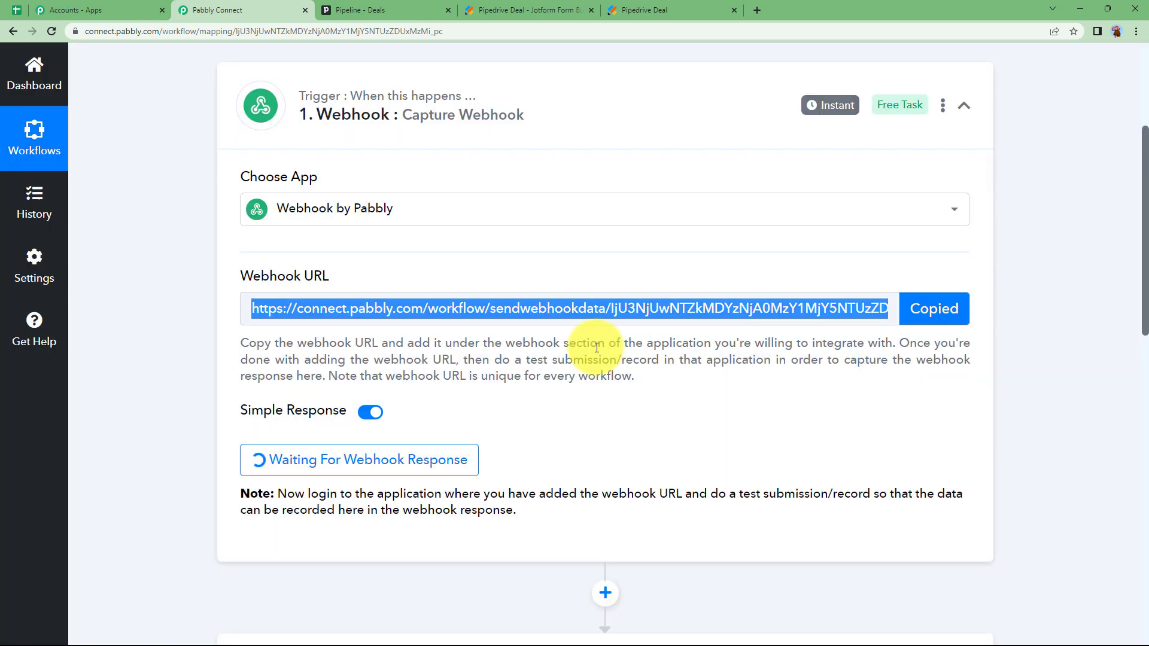
left_click(485, 10)
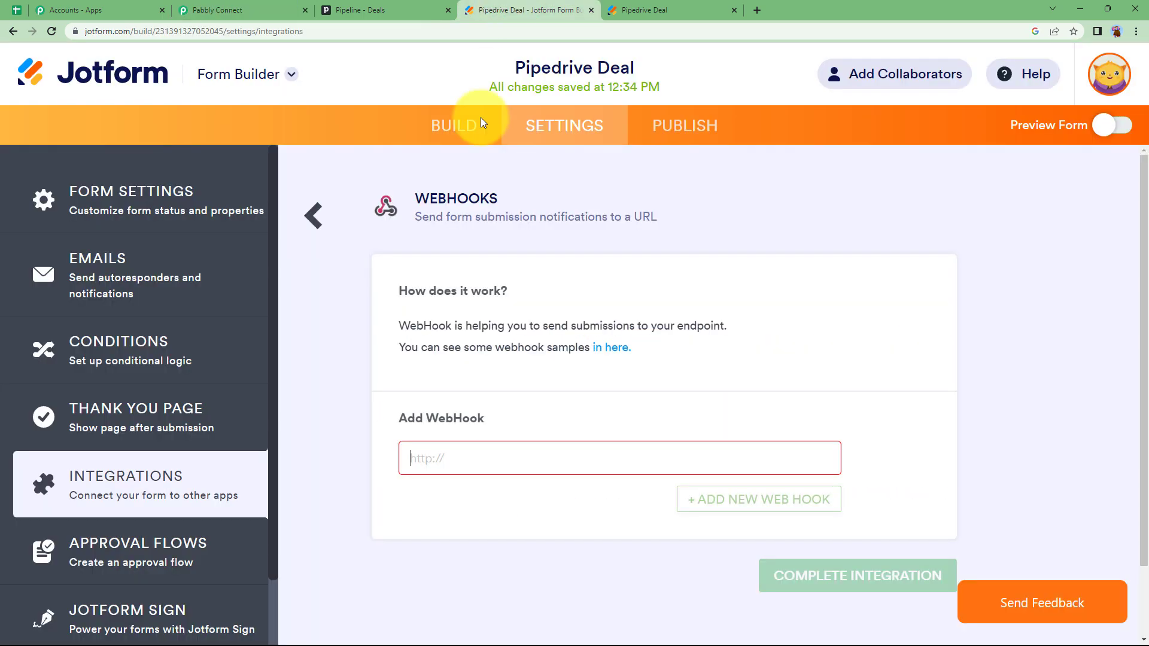
key("ctrl+v")
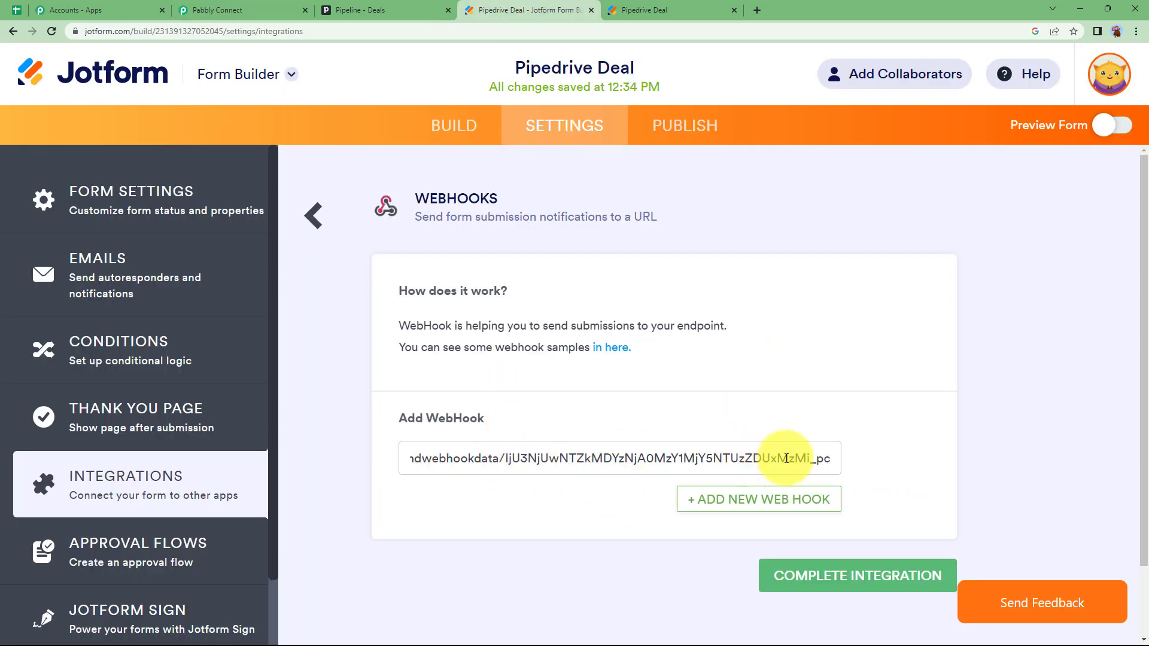
left_click(811, 582)
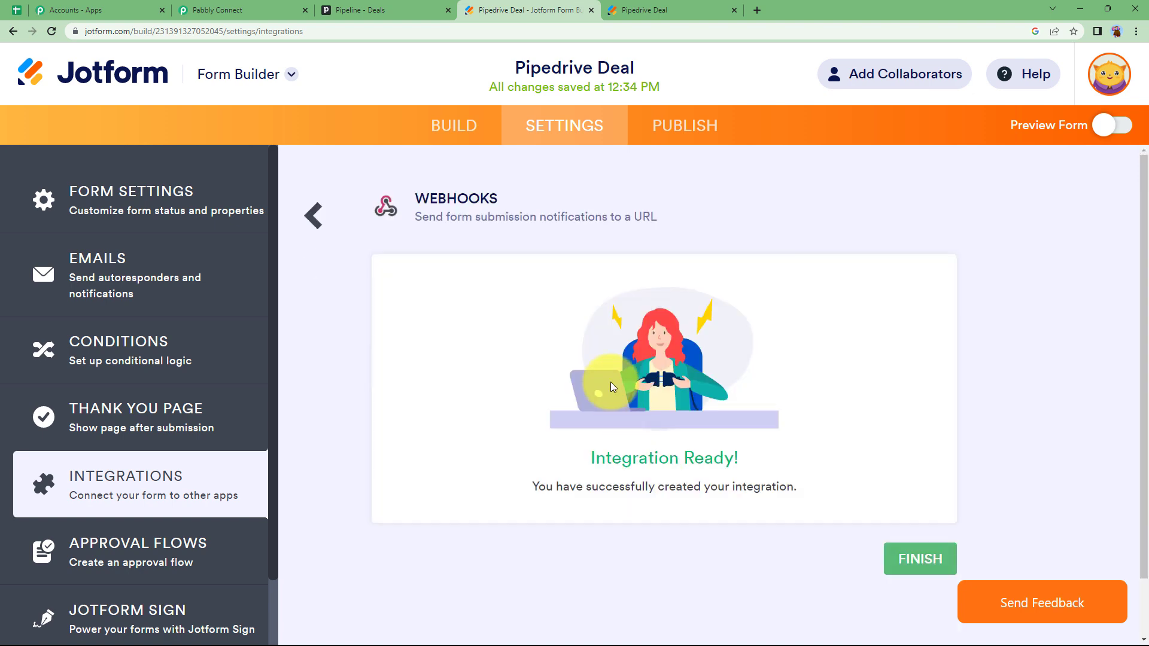
Check the waiting webhook trigger and the Pipedrive deals, and enter Fashion as the deal reason in the live Deal Inquiry form
left_click(218, 10)
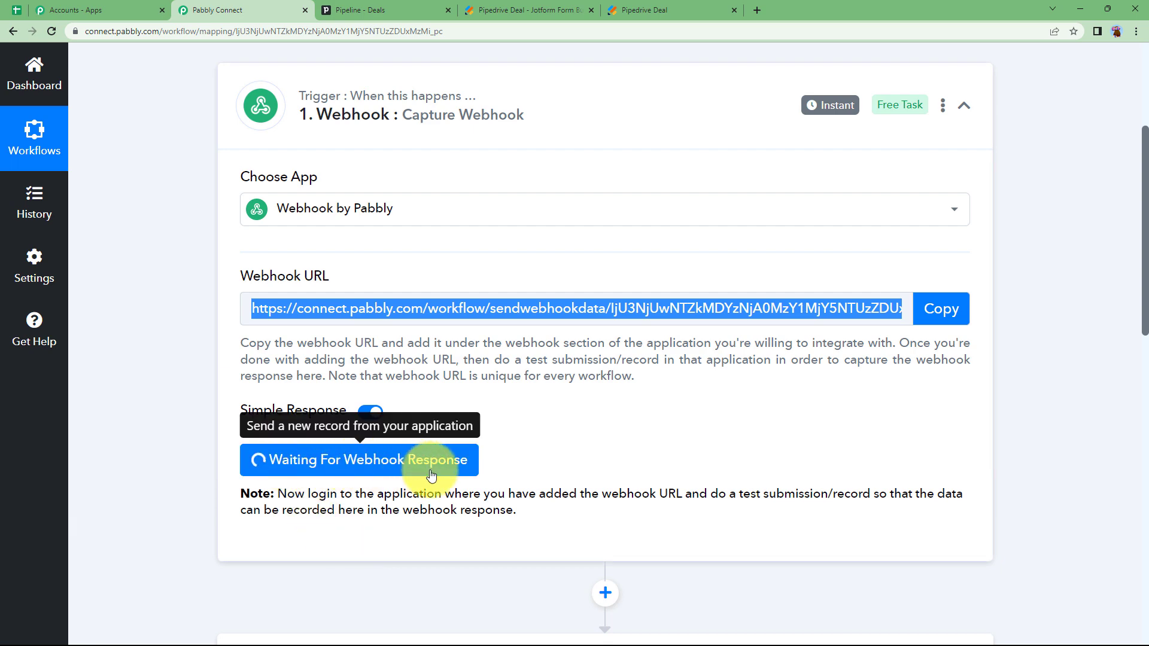
left_click(654, 8)
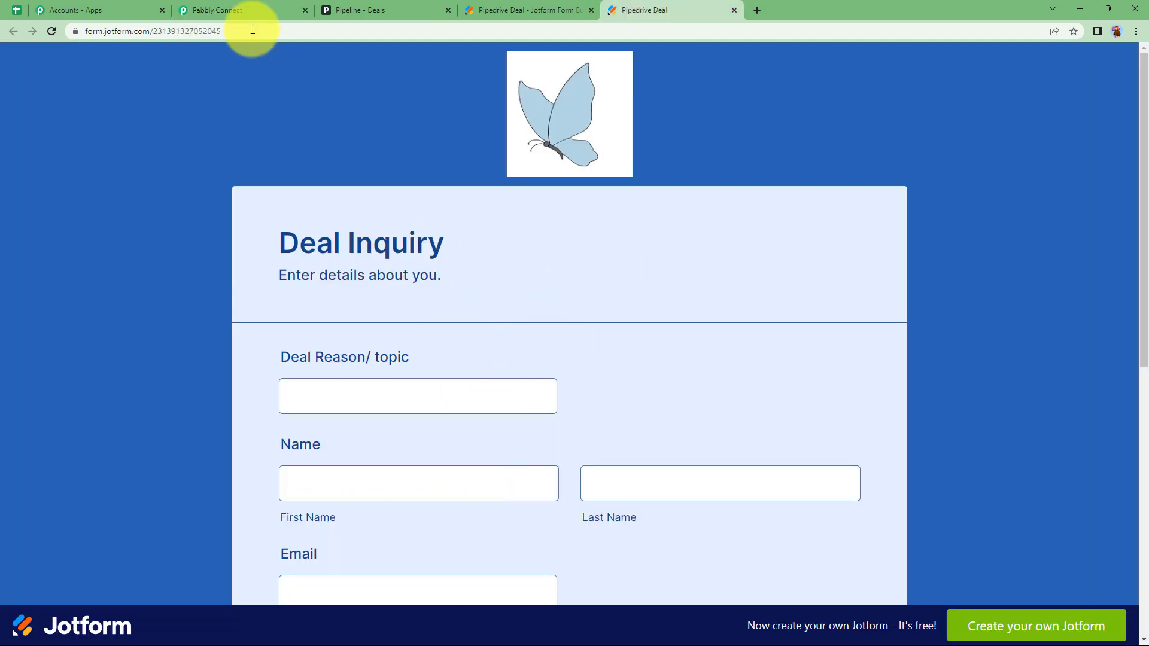
left_click(227, 11)
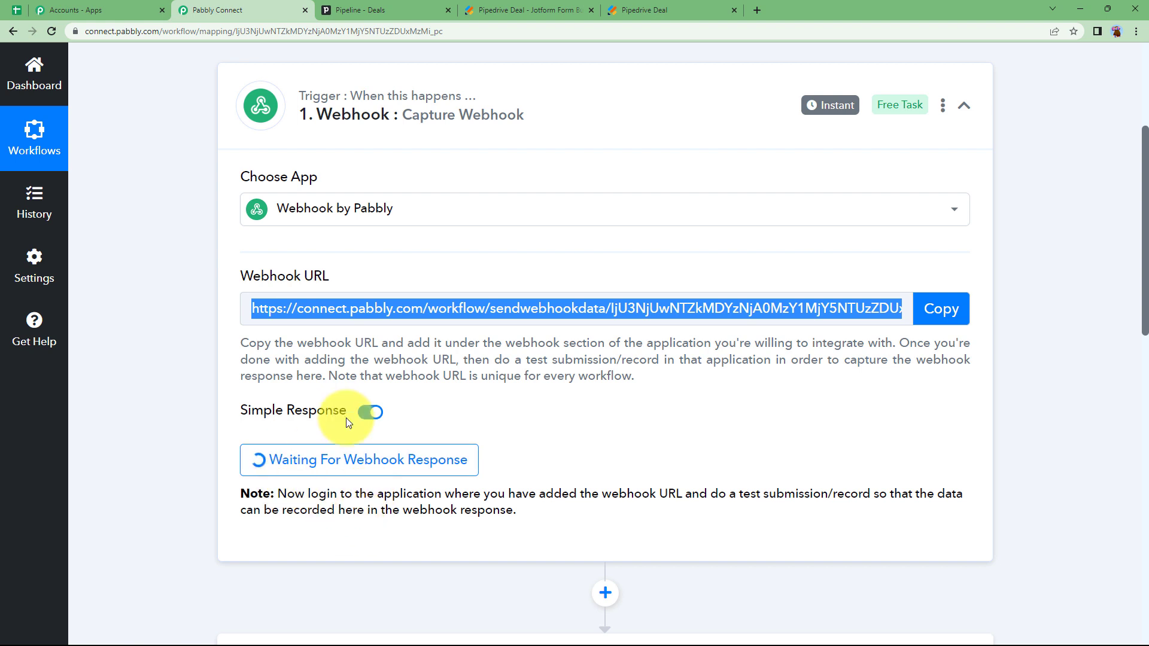
left_click(645, 9)
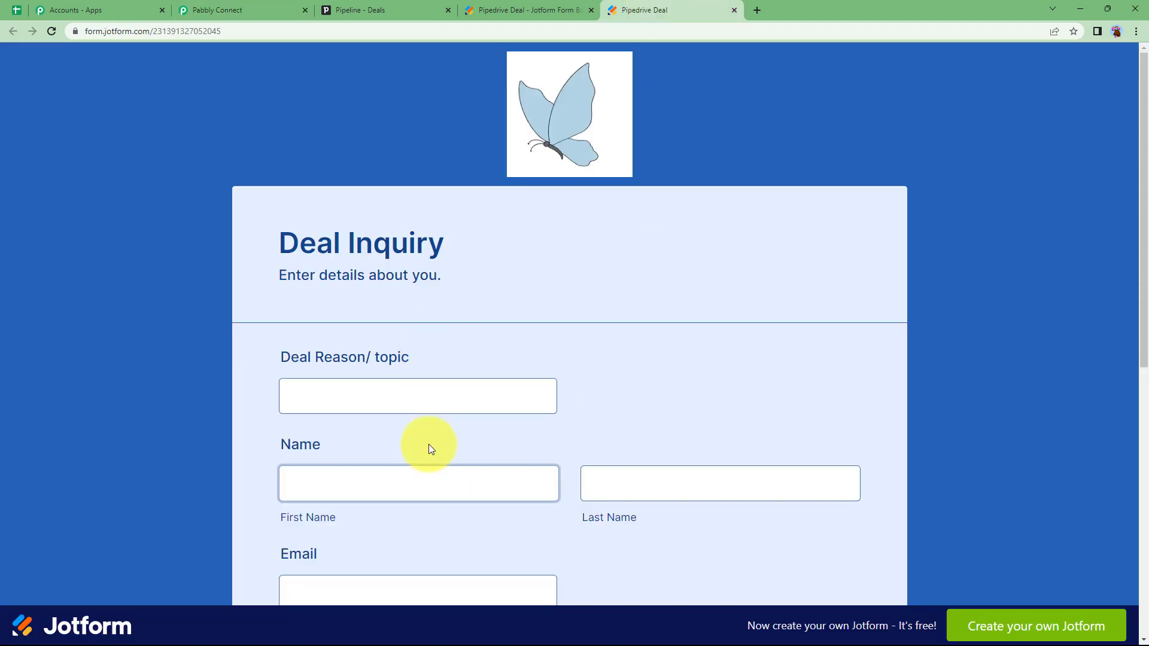
scroll(428, 444, "down", 2)
left_click(426, 286)
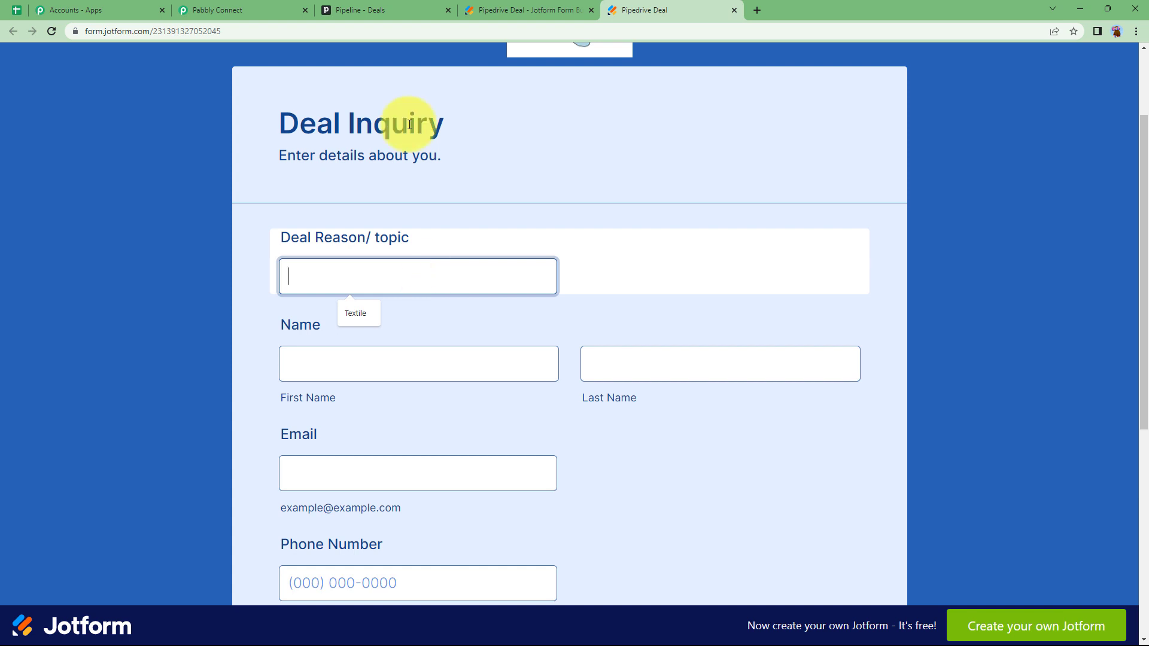
left_click(395, 6)
left_click(645, 10)
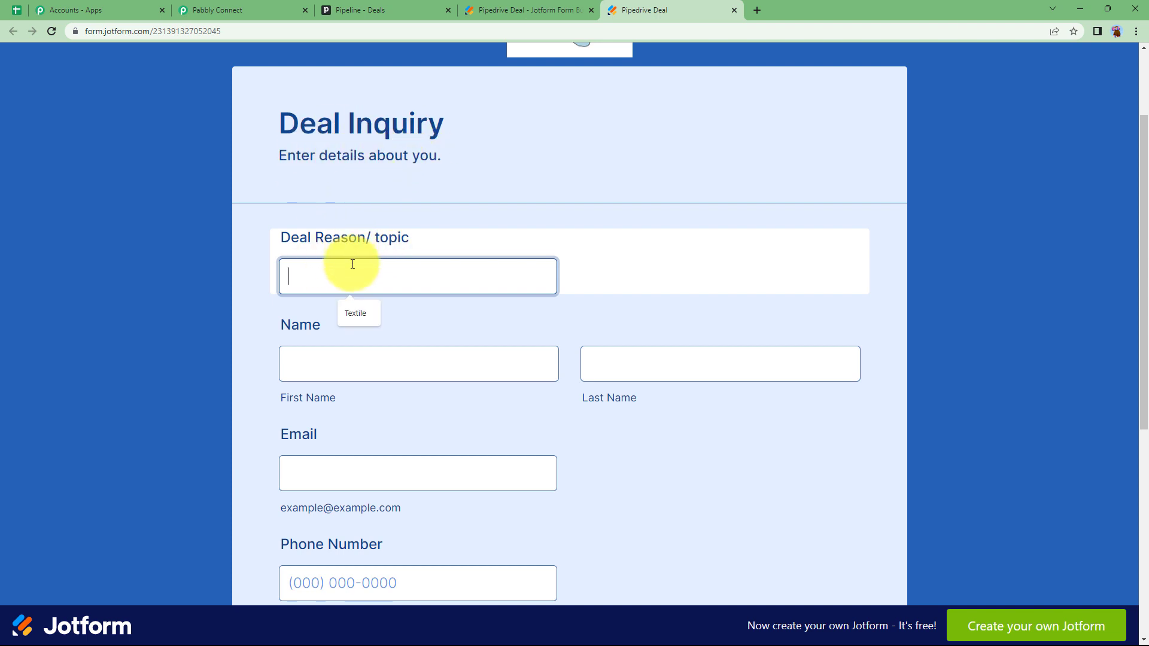
type("Fashion")
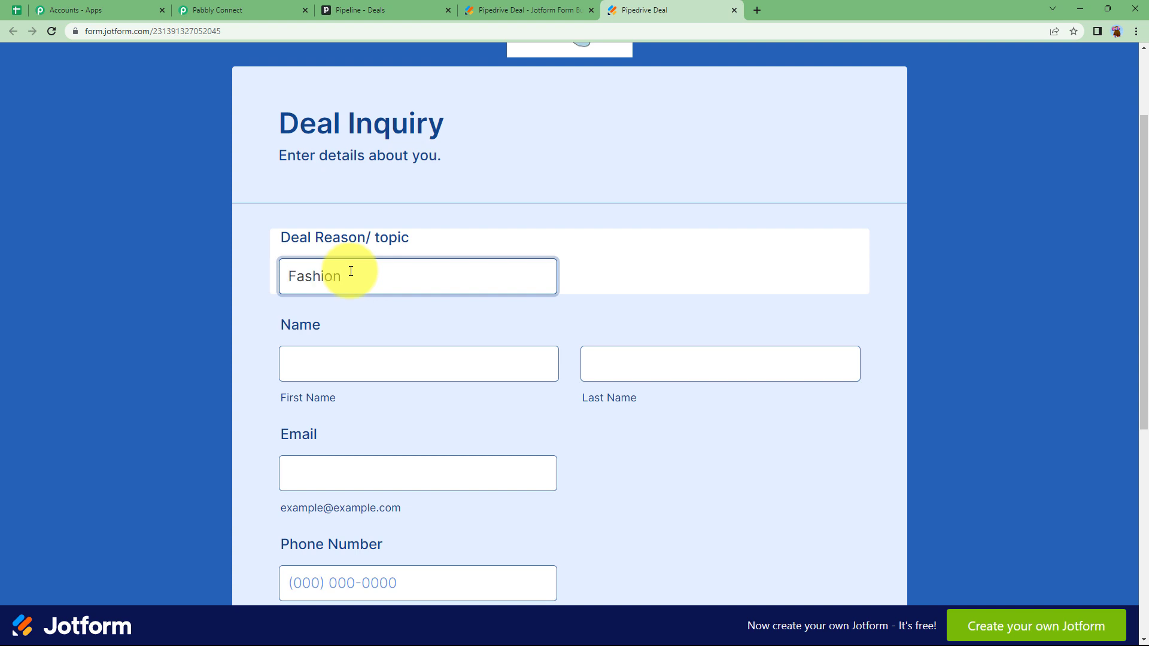
Fill in the contact's name, email and phone, a deal value of 2000 and organization Fashion Sense, and submit the form
left_click(393, 367)
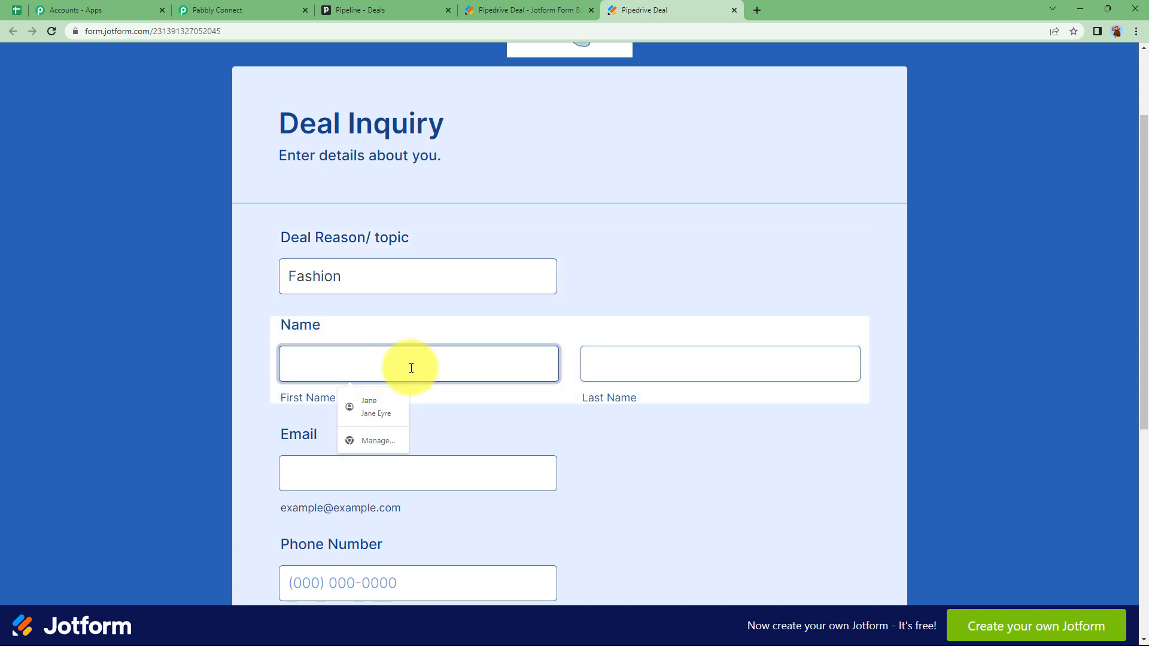
left_click(389, 398)
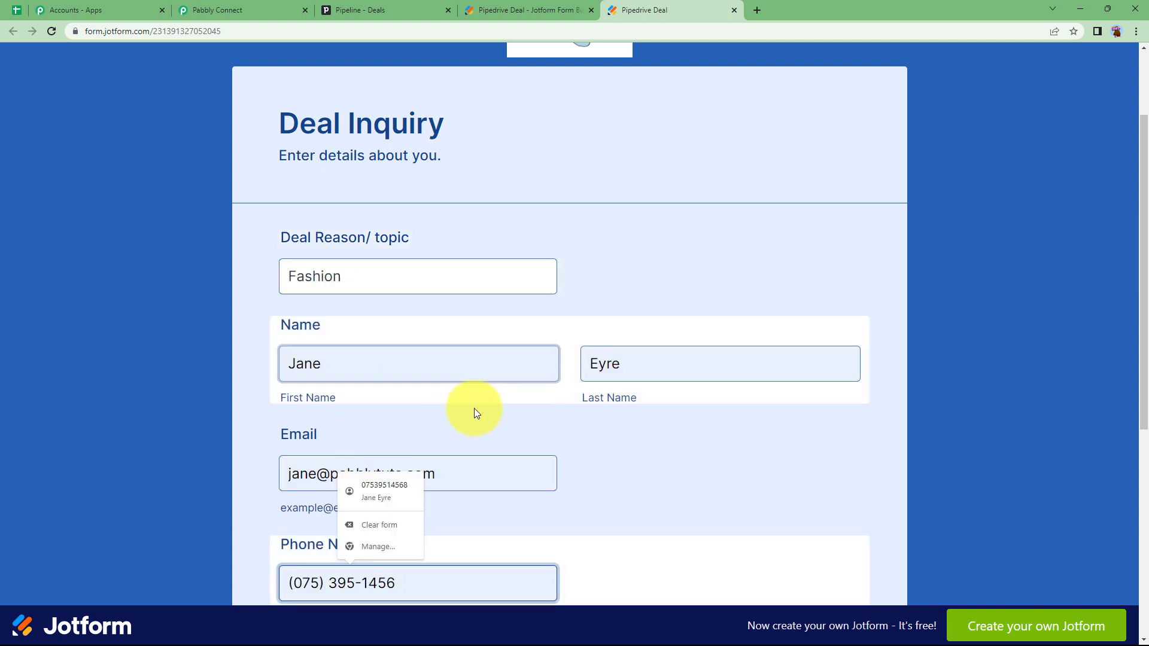
scroll(476, 414, "down", 2)
scroll(418, 452, "down", 2)
left_click(349, 445)
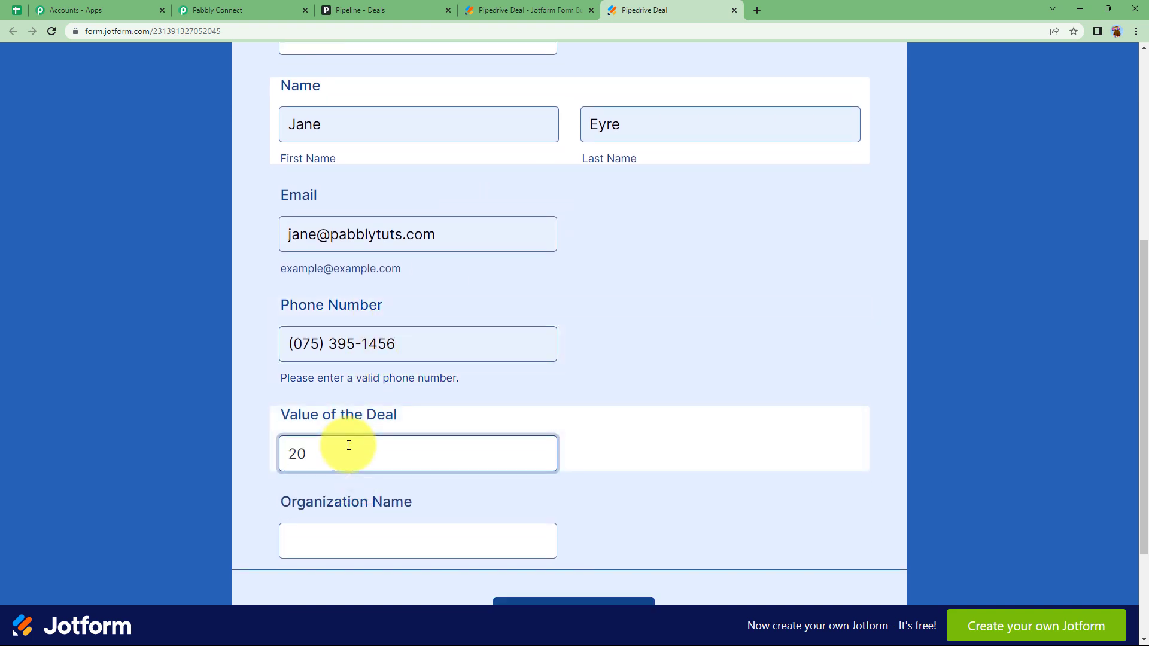
left_click(398, 527)
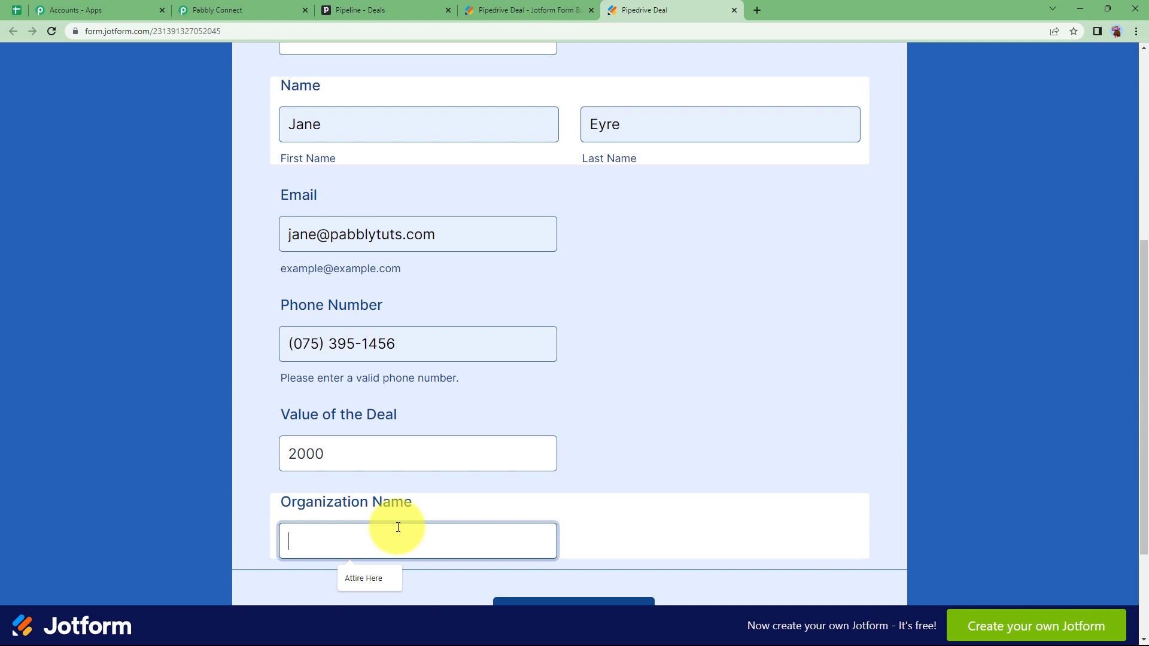
type("Fashion Sense")
scroll(401, 478, "down", 2)
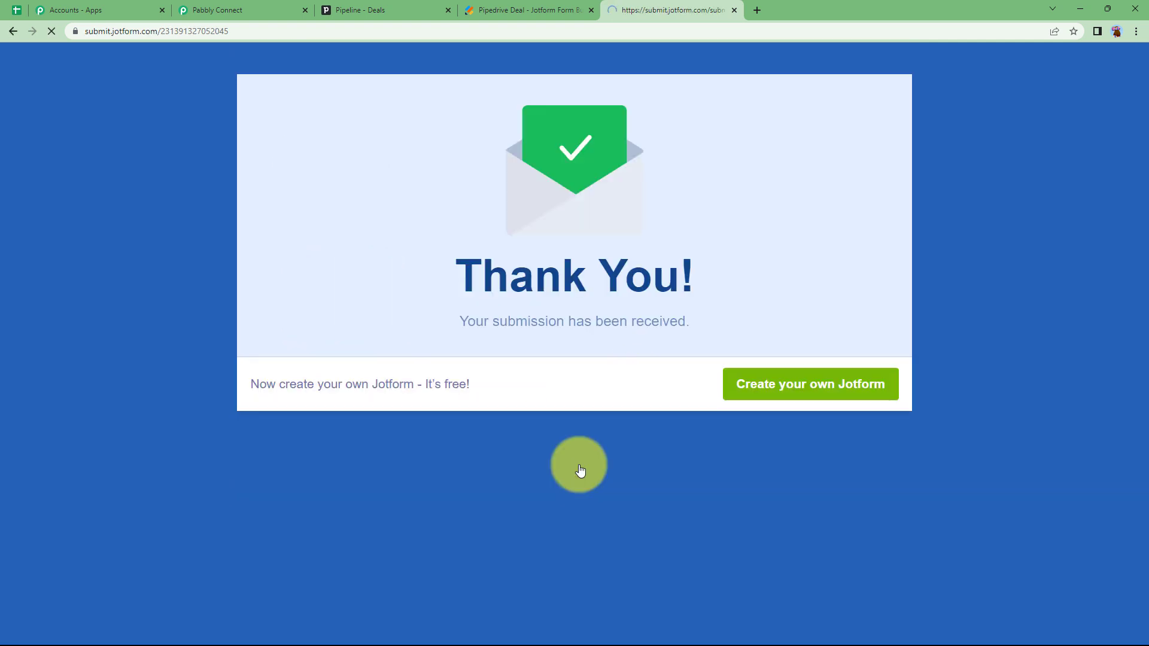
Examine the submitted form fields in Pabbly Connect's captured webhook response and collapse the trigger step
left_click(256, 6)
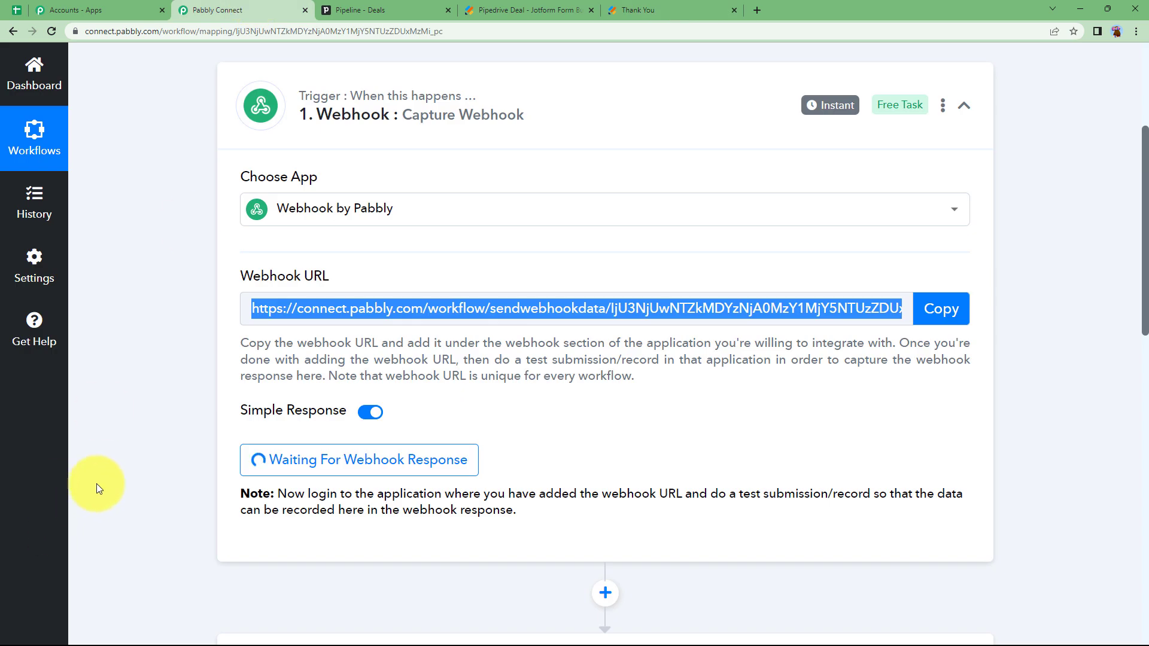
scroll(102, 482, "down", 3)
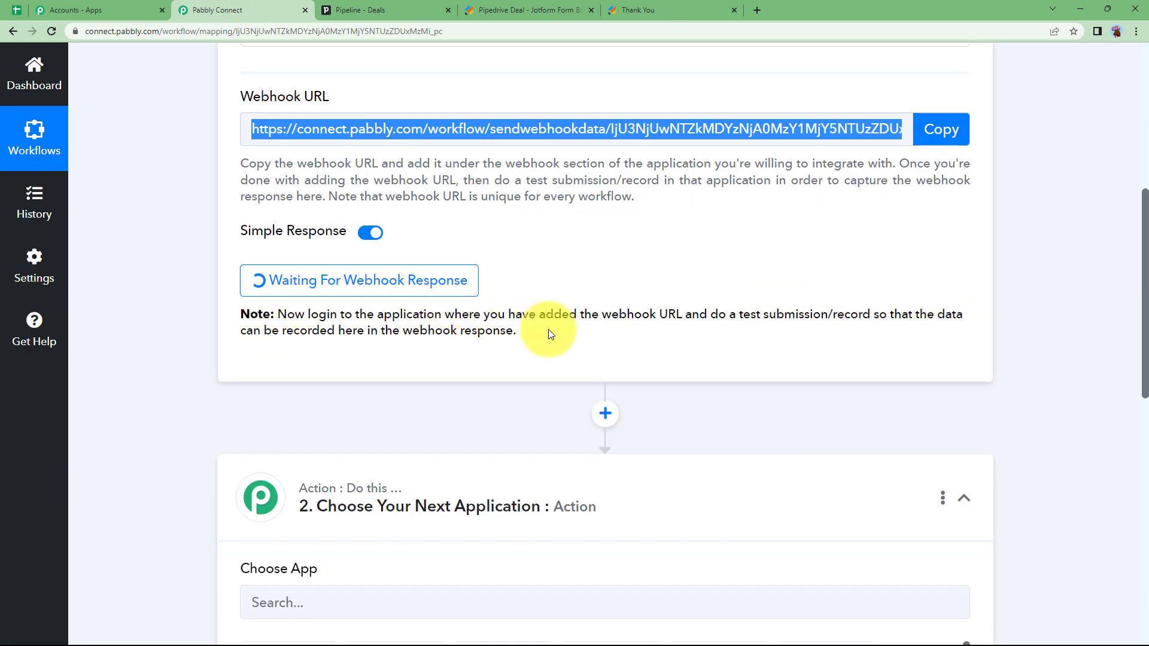
scroll(645, 297, "down", 3)
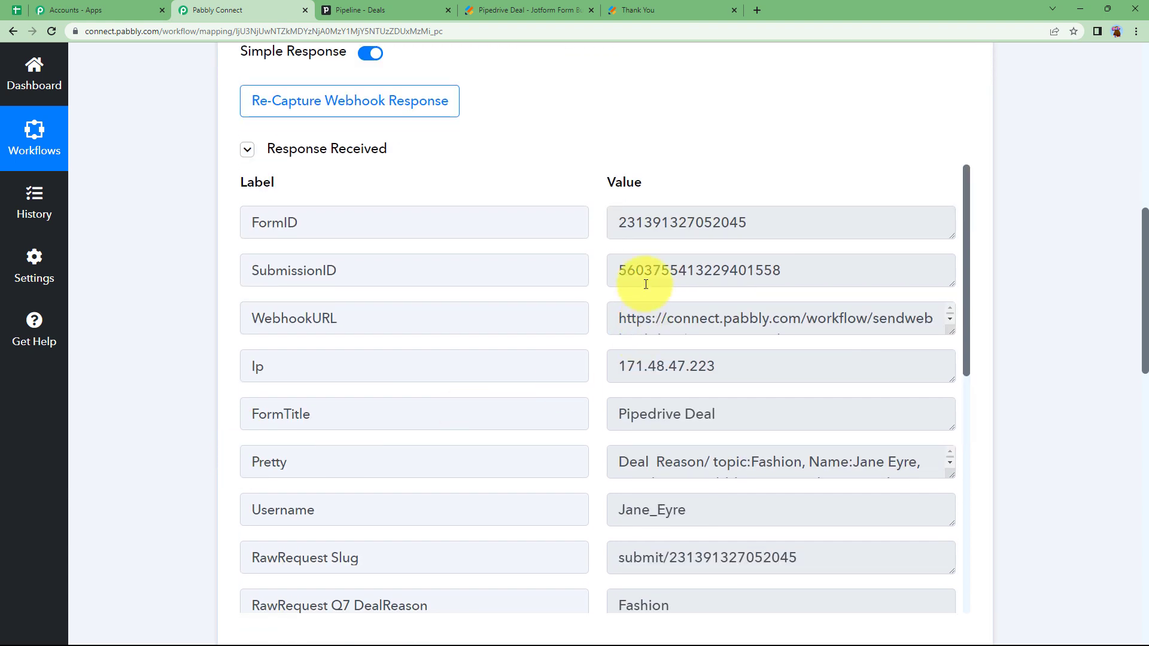
scroll(742, 407, "down", 2)
scroll(754, 336, "down", 3)
scroll(640, 388, "down", 1)
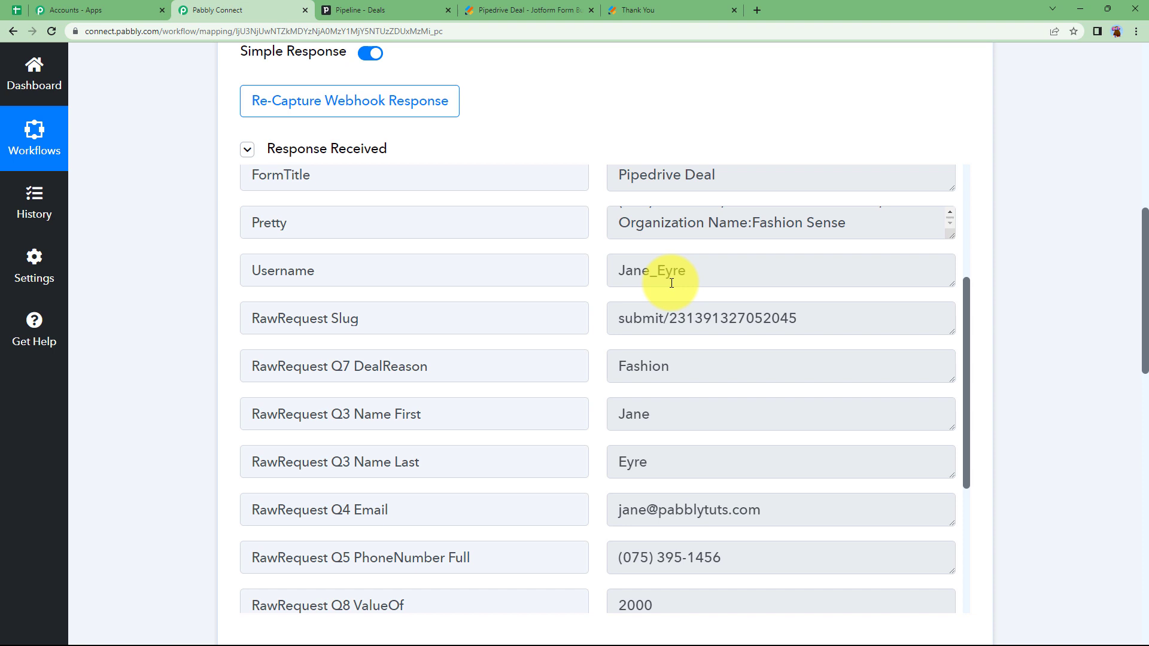
scroll(647, 419, "down", 3)
scroll(674, 506, "up", 1)
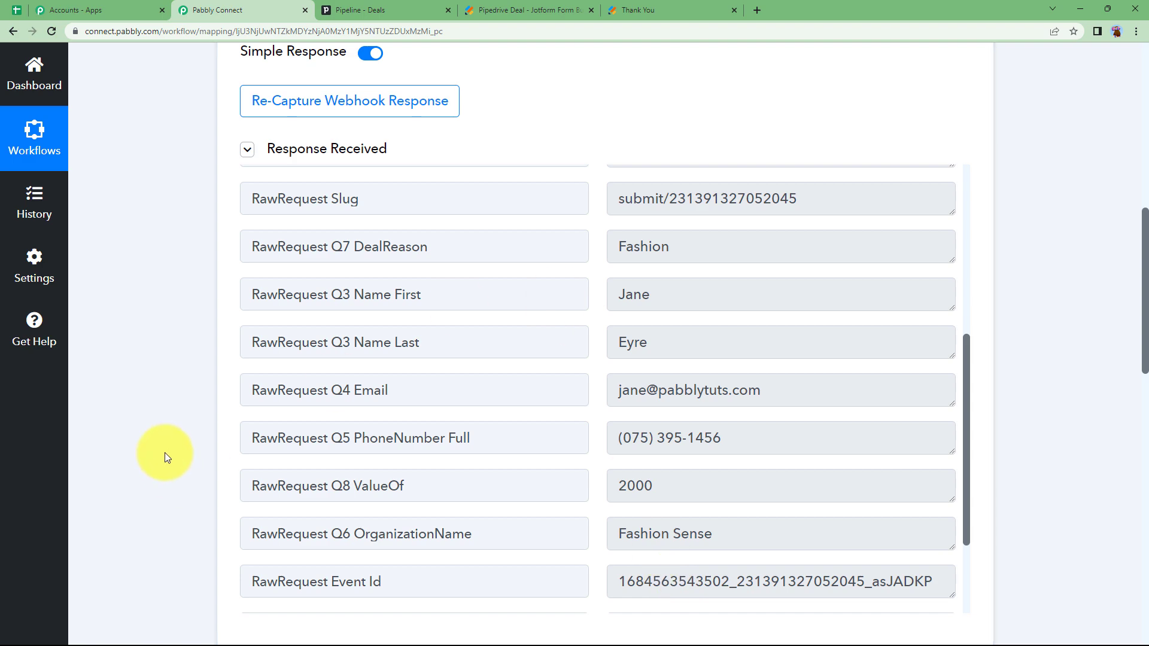
scroll(164, 453, "up", 9)
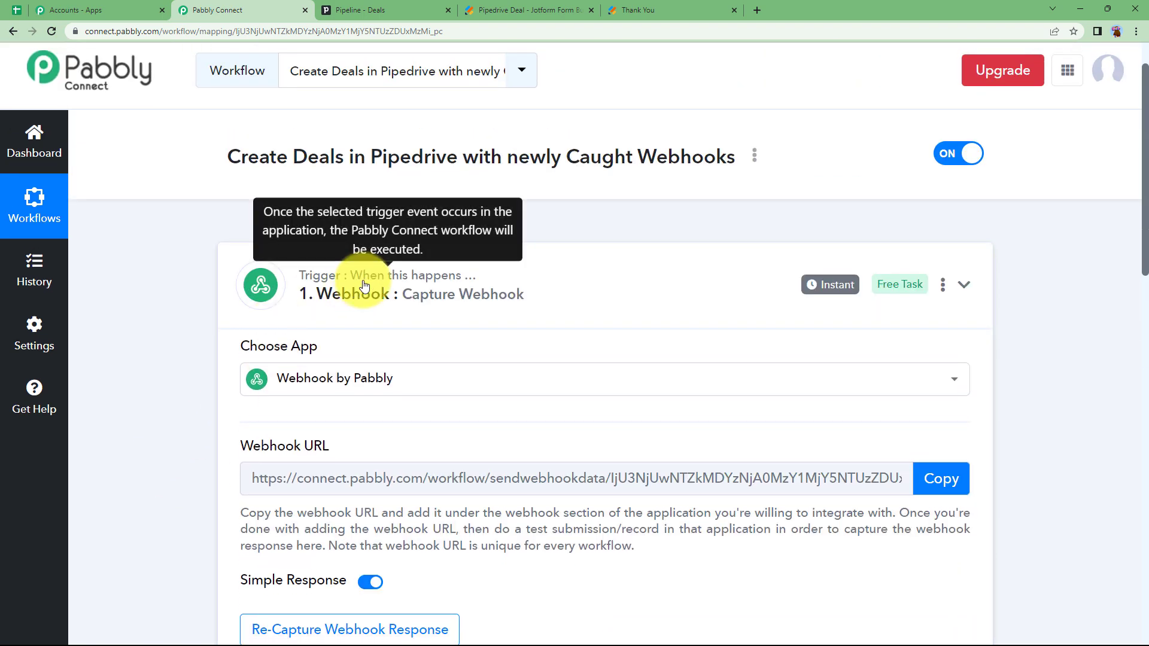
left_click(364, 286)
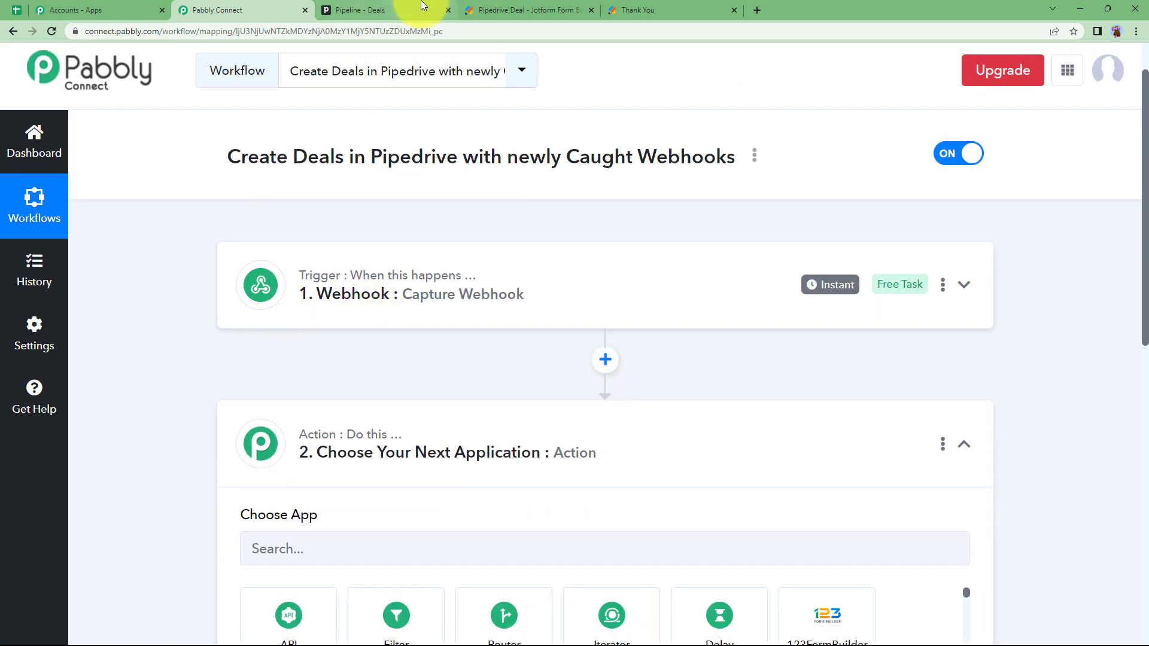
View the details of the existing Textile deal in Pipedrive
left_click(383, 11)
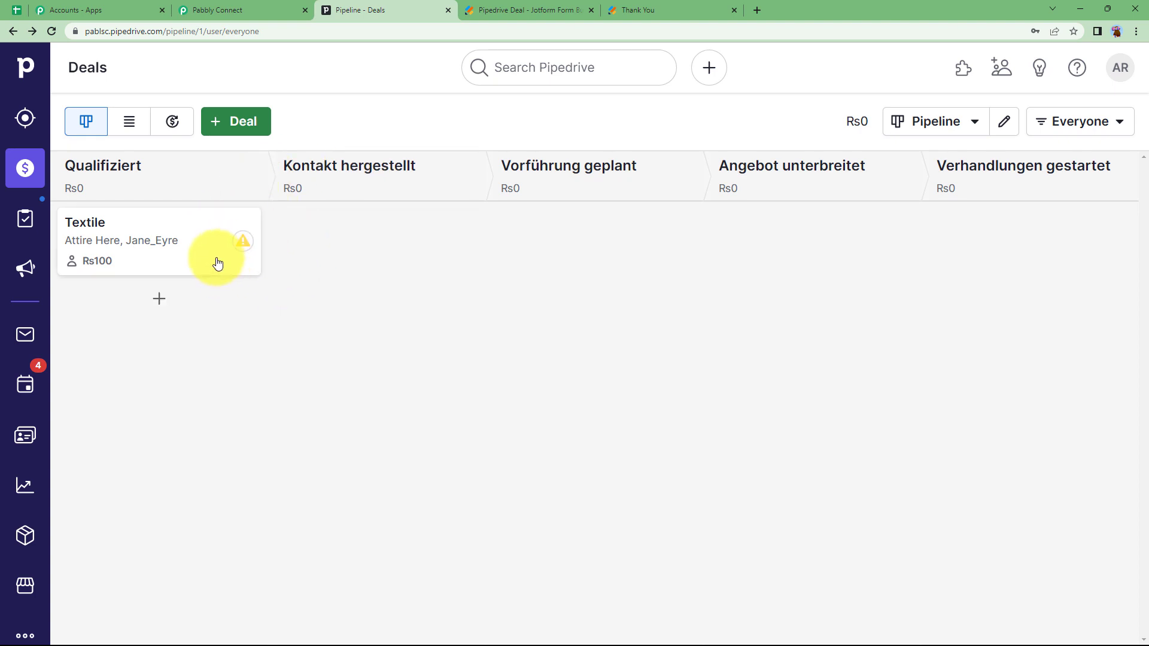
left_click(146, 243)
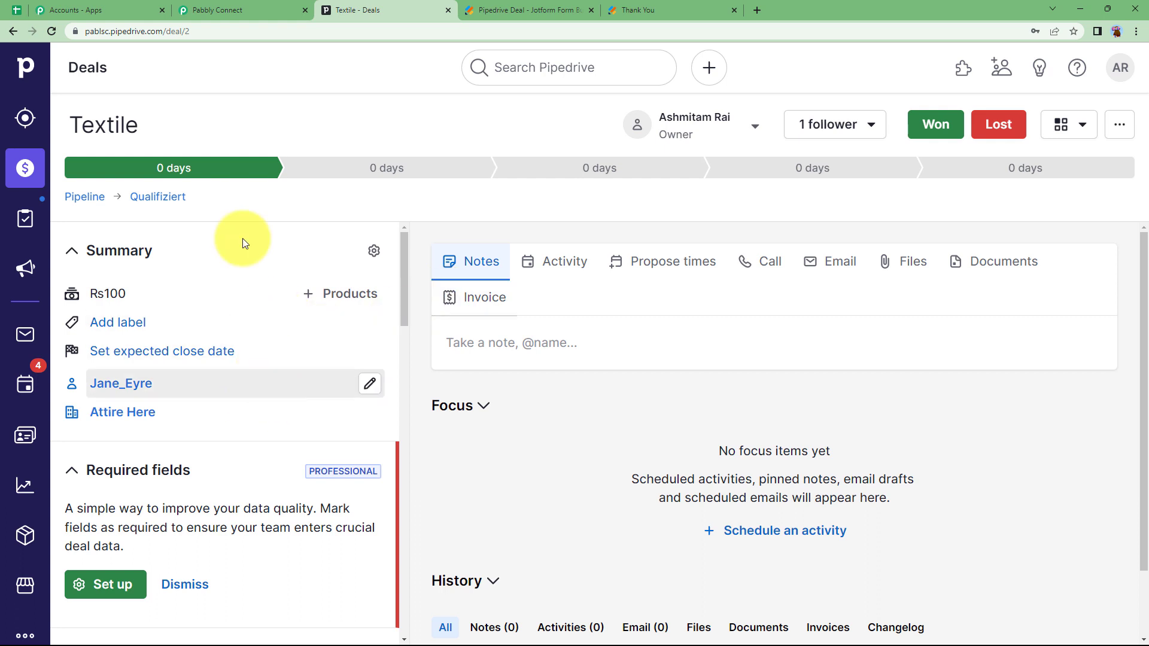
In Pabbly Connect, set the workflow's second step to the PipeDrive app with the Find Person action event
left_click(197, 10)
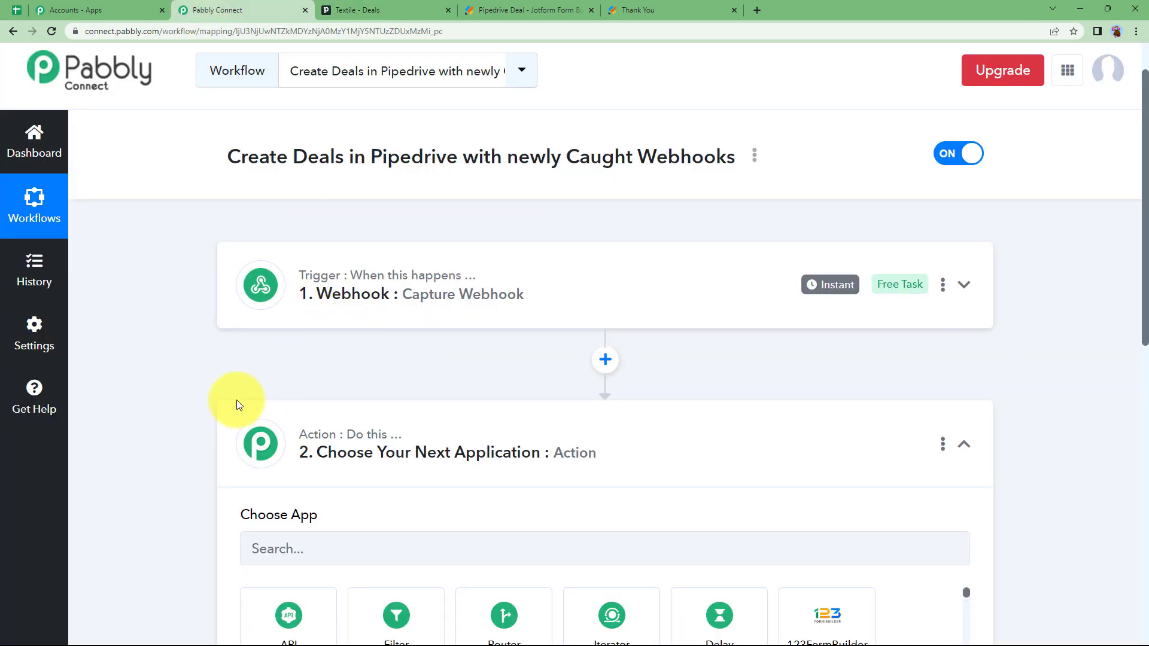
scroll(241, 398, "down", 2)
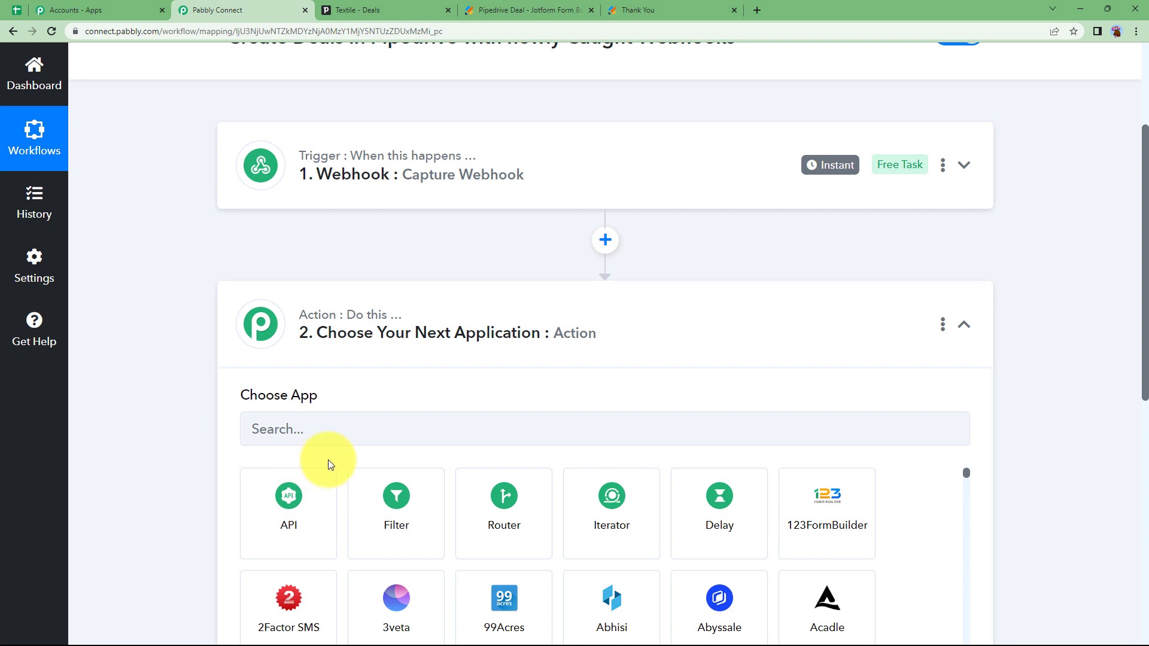
left_click(334, 423)
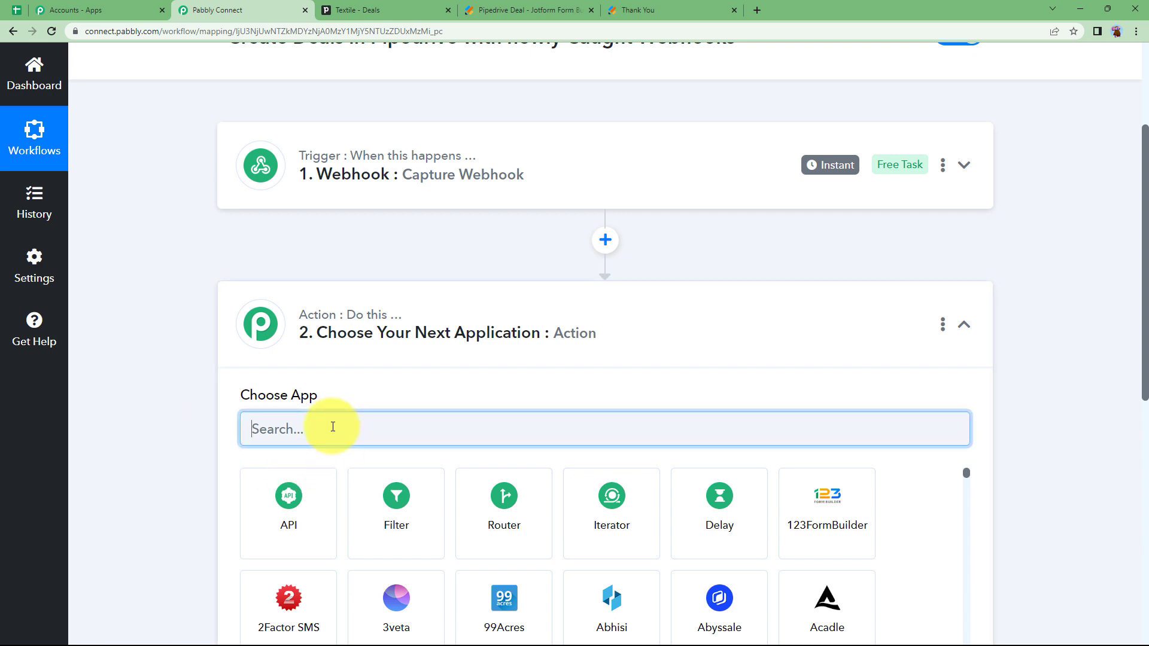
type("PIP")
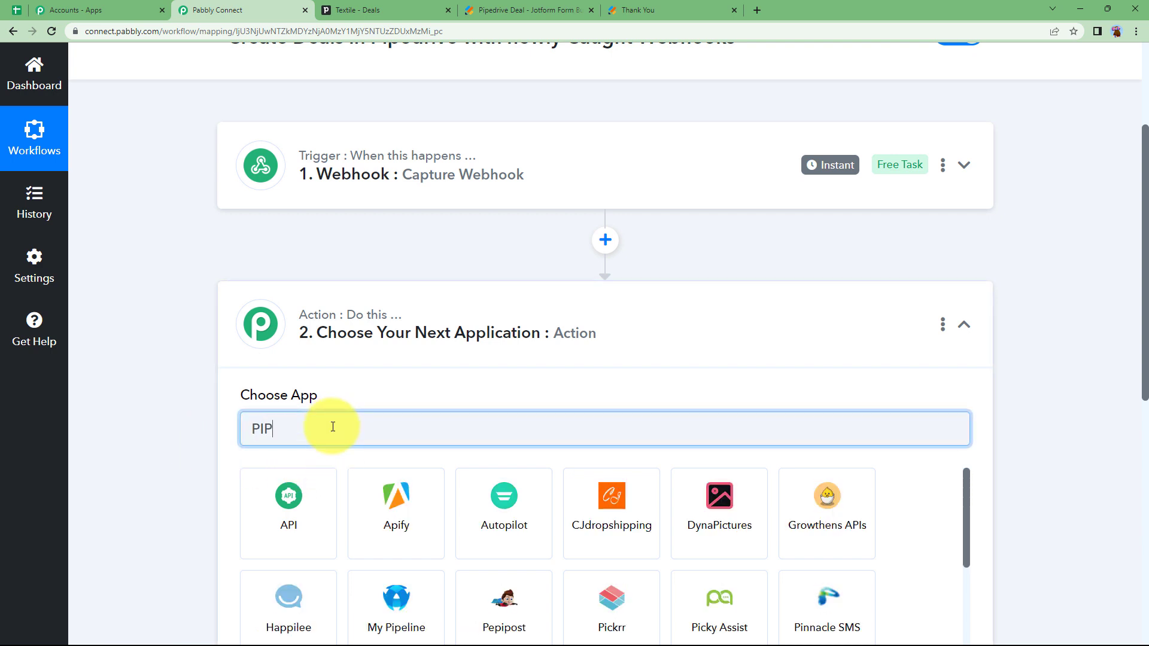
left_click(492, 519)
left_click(431, 500)
scroll(411, 331, "down", 6)
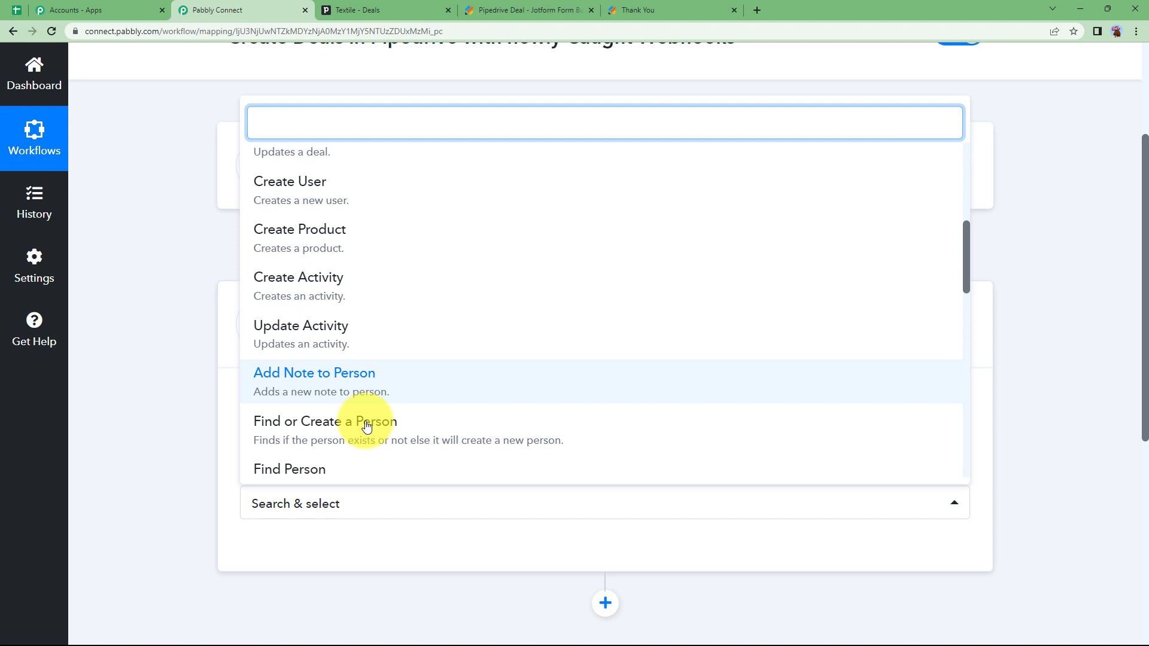
left_click(361, 467)
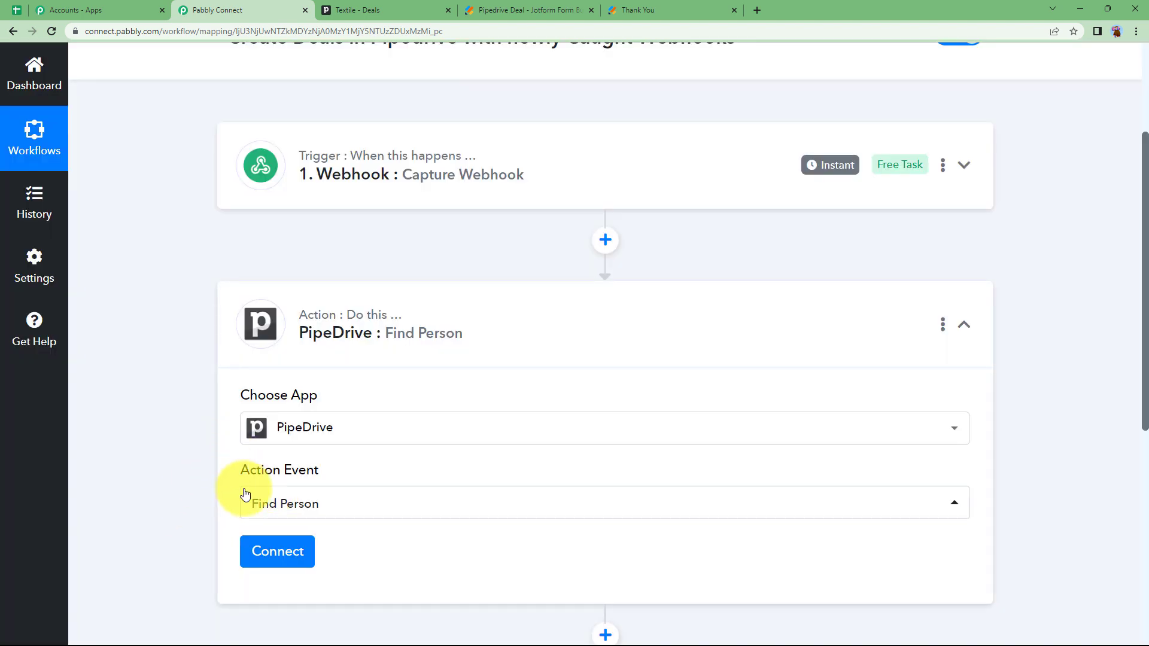
Start adding a new PipeDrive connection for the Find Person action
mouse_move(413, 177)
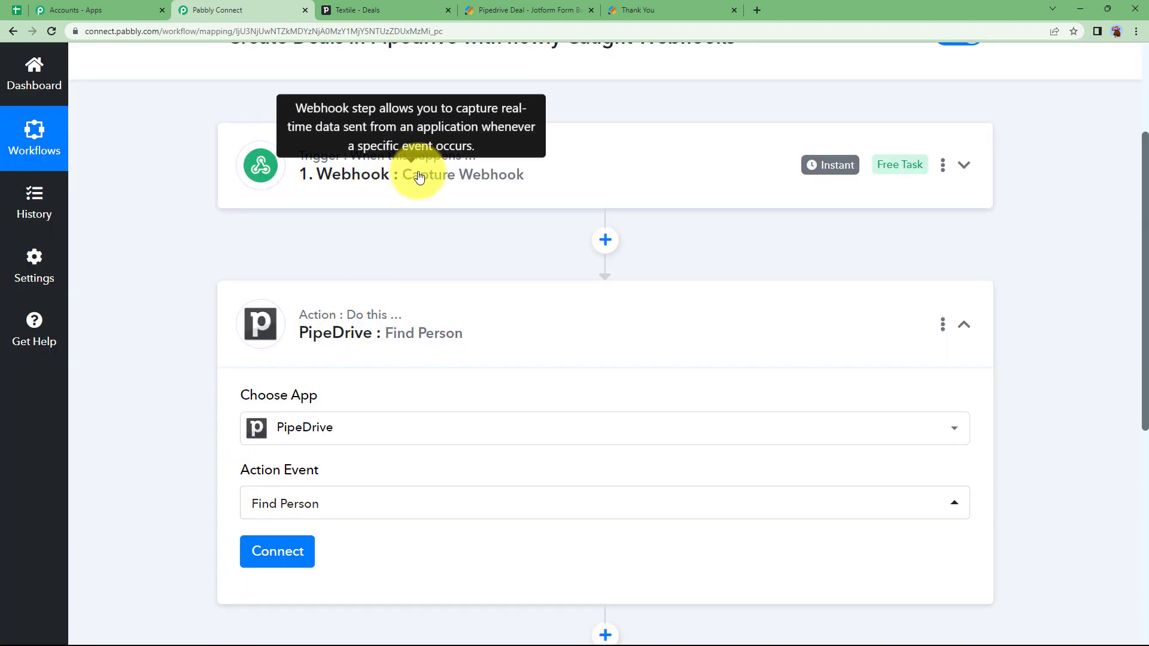
left_click(277, 551)
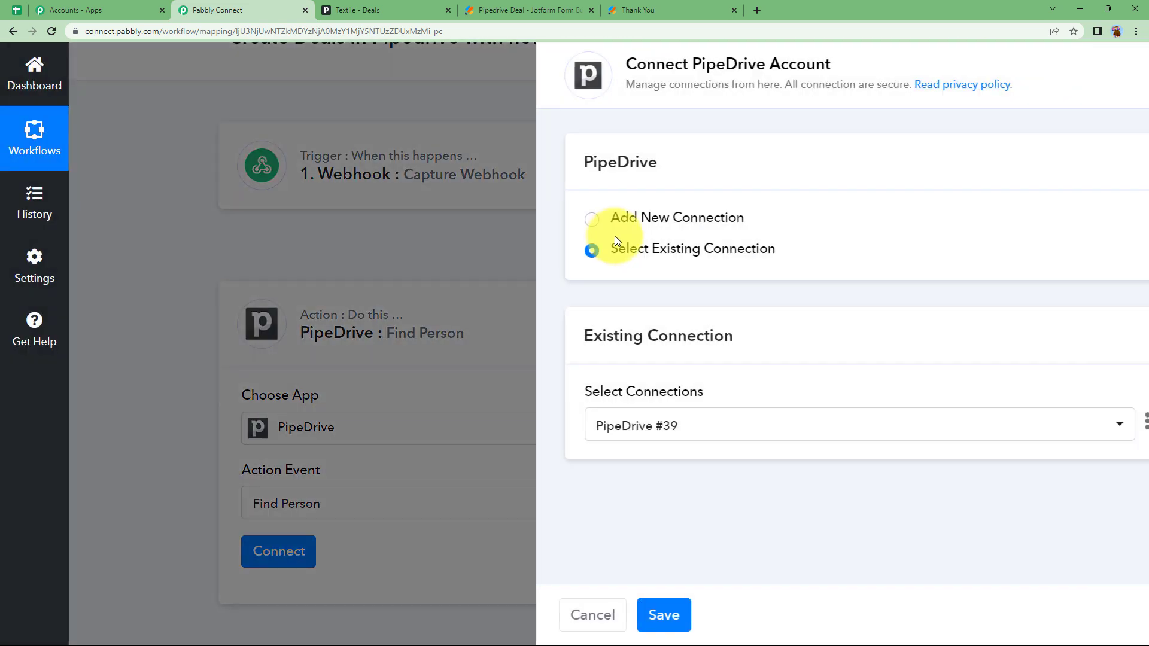
left_click(616, 223)
left_click(559, 429)
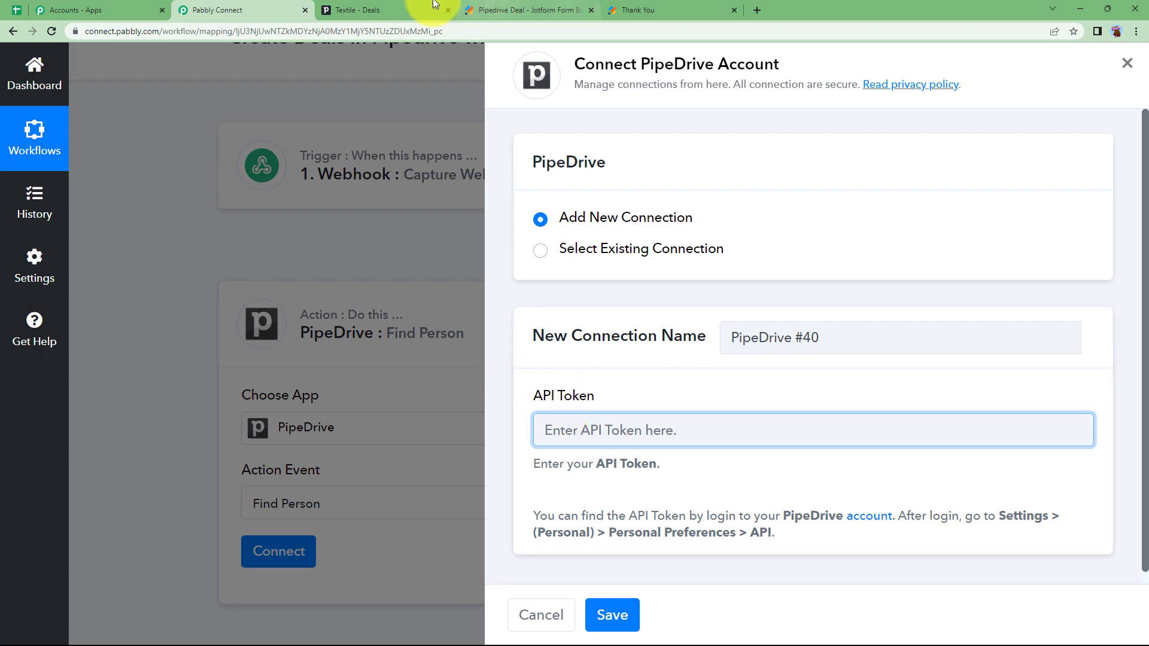
Switch to Pipedrive and copy the personal API token from the personal preferences
left_click(377, 8)
left_click(1116, 68)
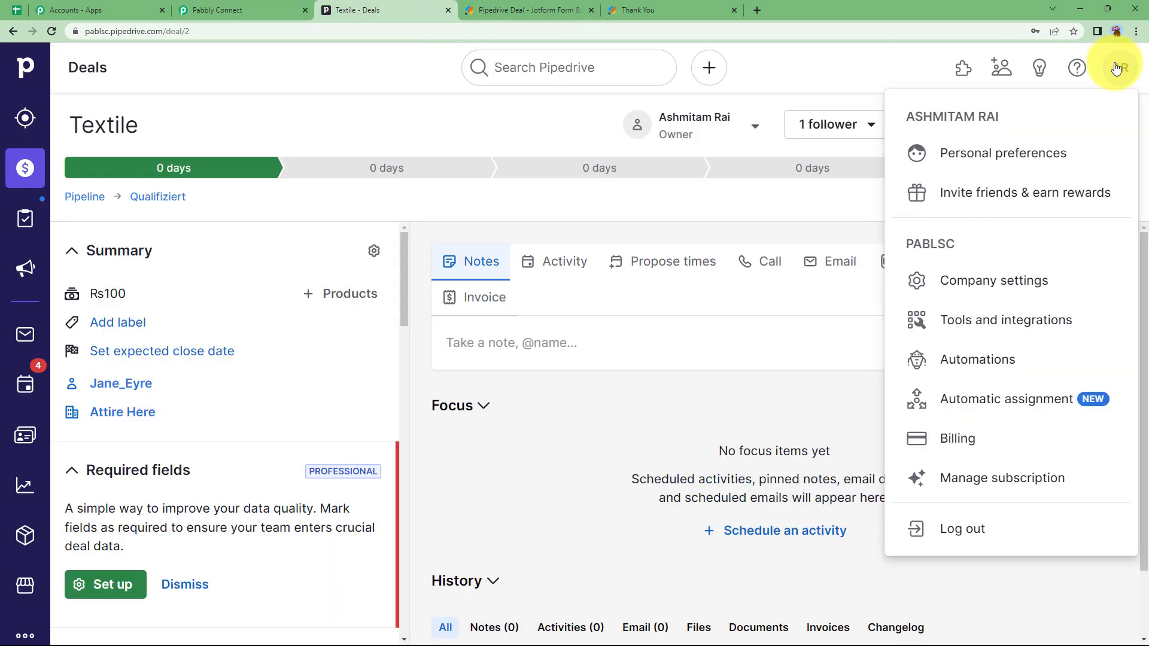
left_click(969, 152)
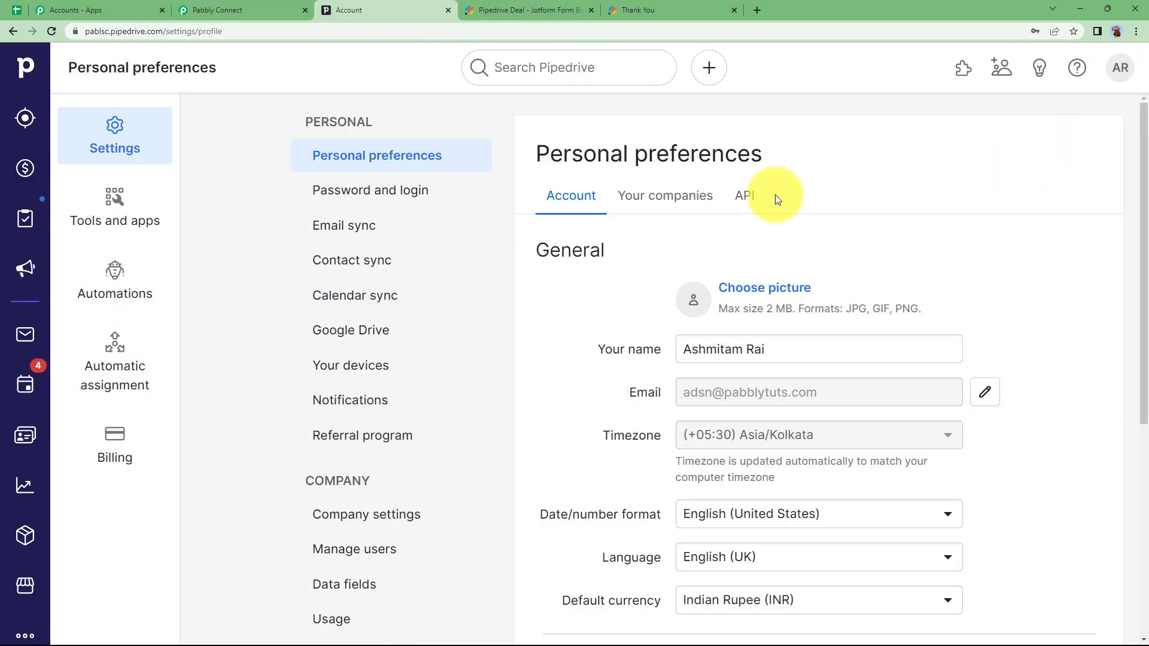
left_click(736, 207)
left_click(908, 290)
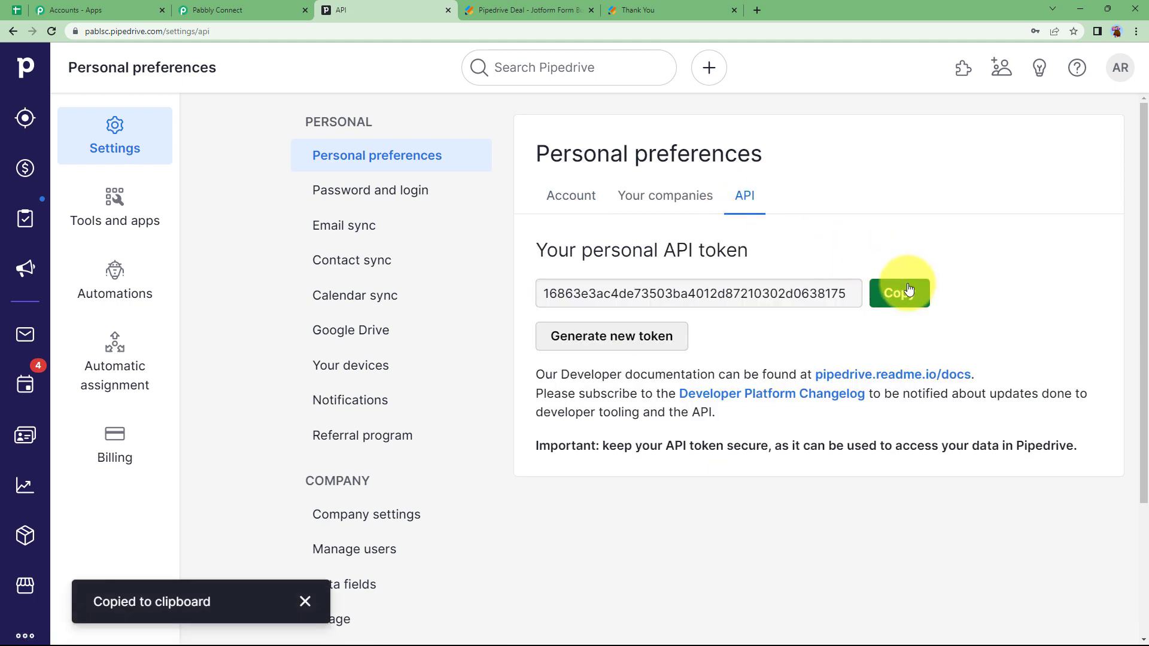
Back in Pabbly Connect, paste the API token into the new PipeDrive connection and save it
left_click(231, 10)
key("ctrl+v")
left_click(612, 615)
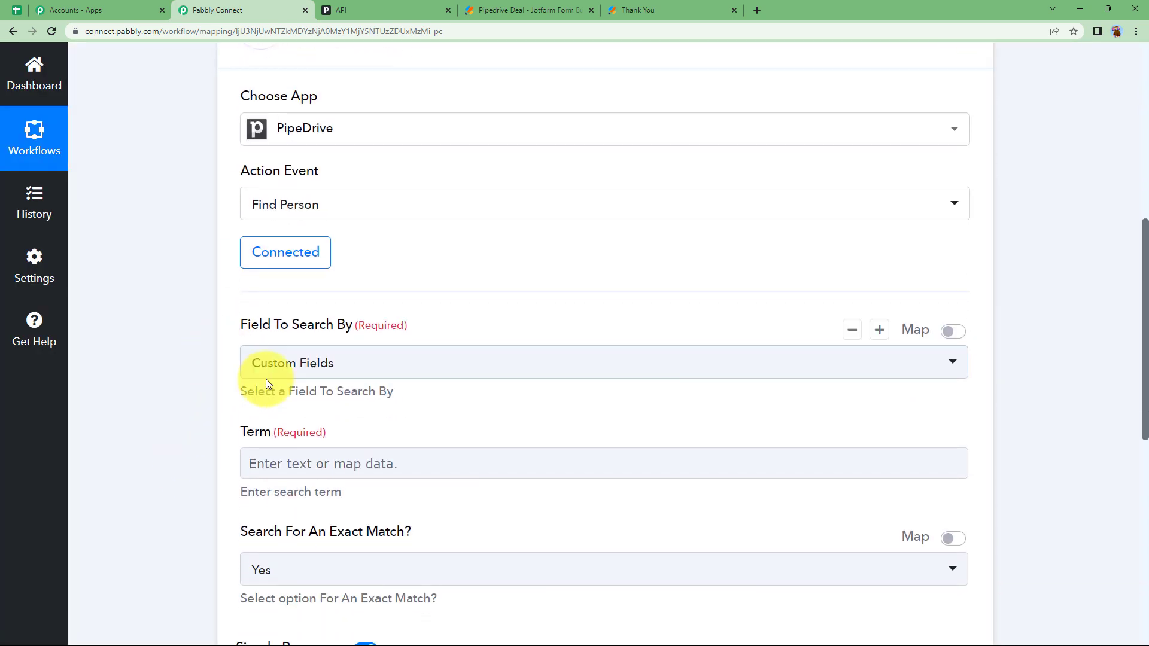
Set Find Person to search by Email and map the webhook's RawRequest Q4 Email value as the search term
left_click(302, 363)
left_click(309, 508)
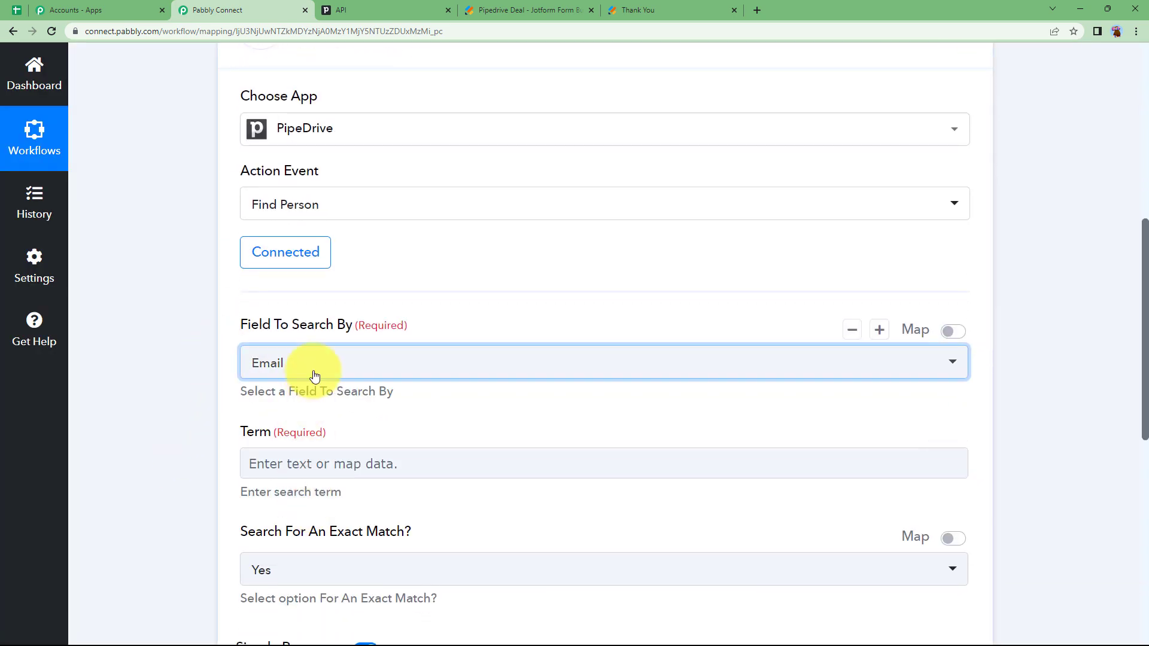
scroll(199, 404, "down", 2)
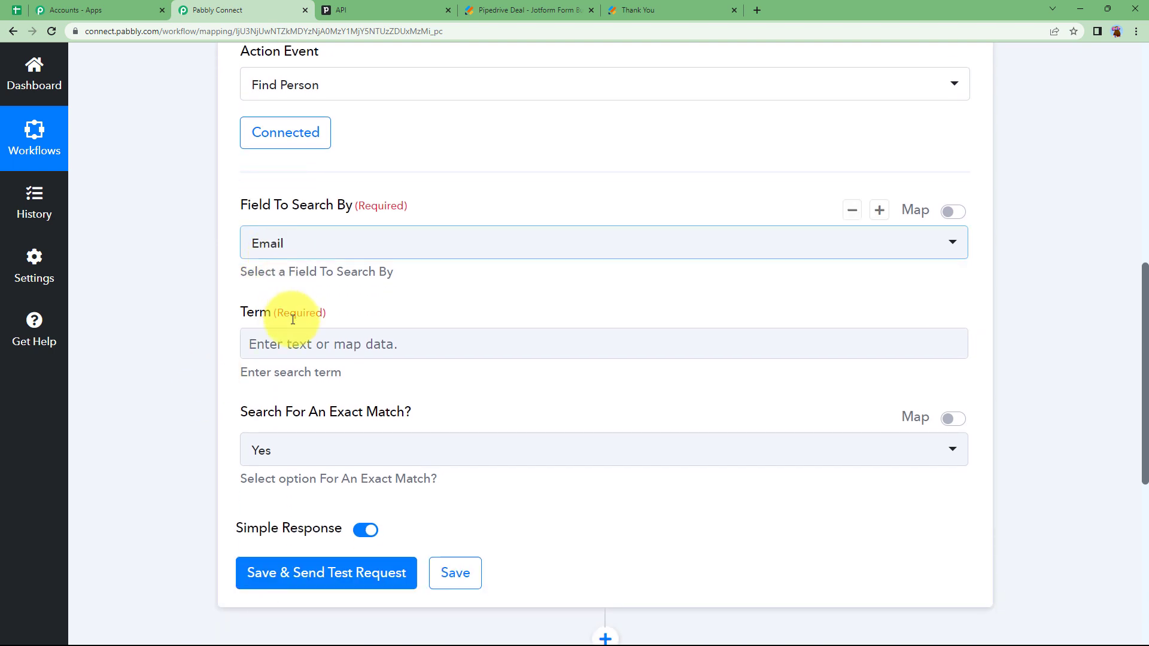
left_click(296, 345)
left_click(319, 468)
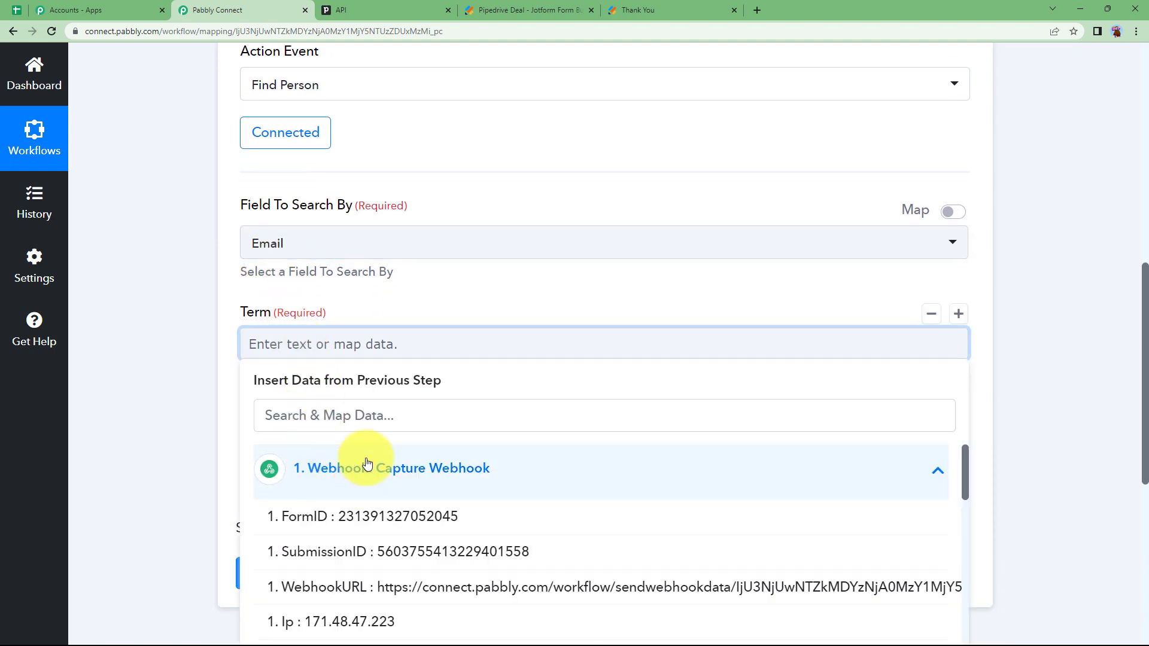
left_click(370, 414)
type("@")
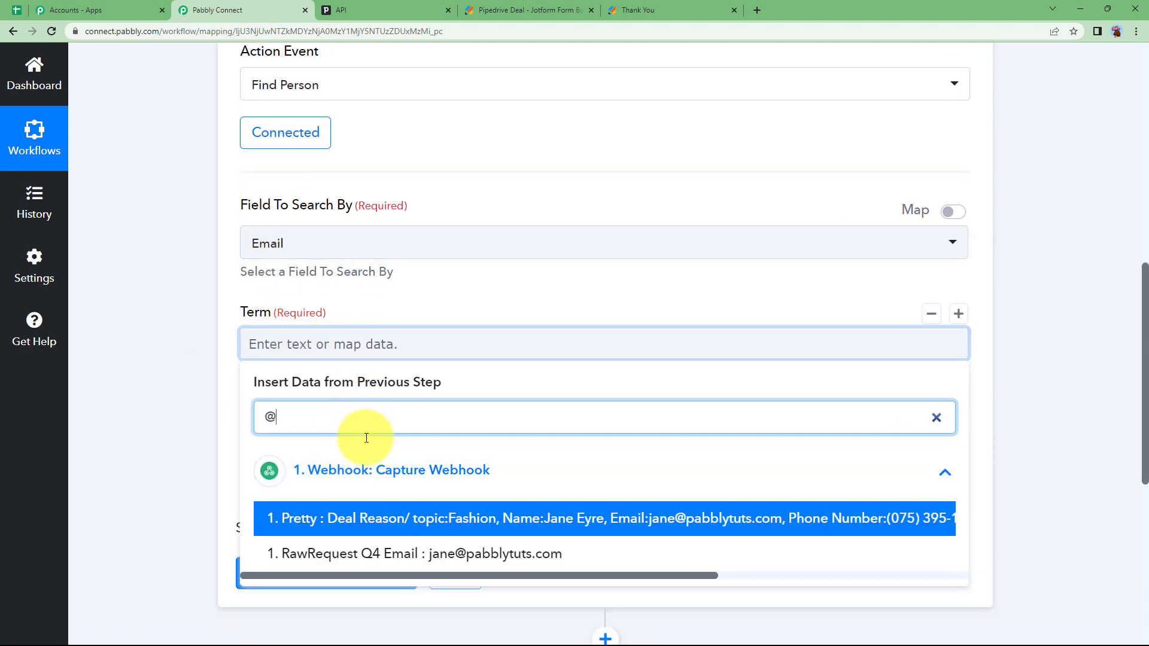
left_click(354, 551)
left_click(380, 363)
left_click(221, 425)
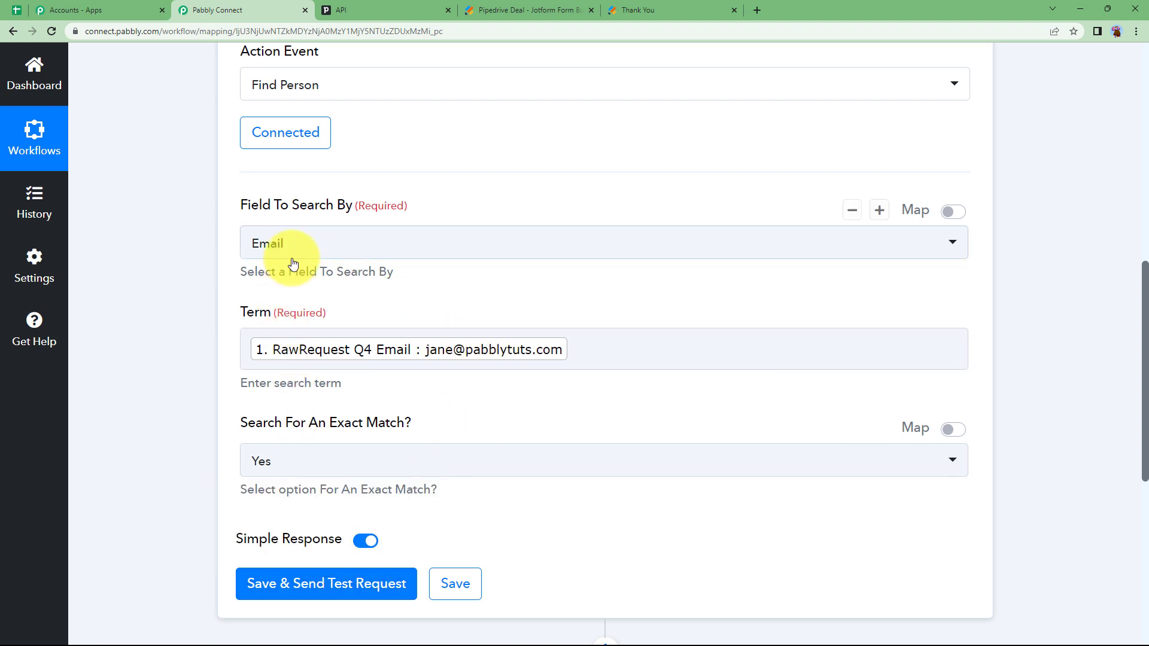
Save the Find Person step and send a test request with exact match left at Yes
scroll(216, 461, "down", 3)
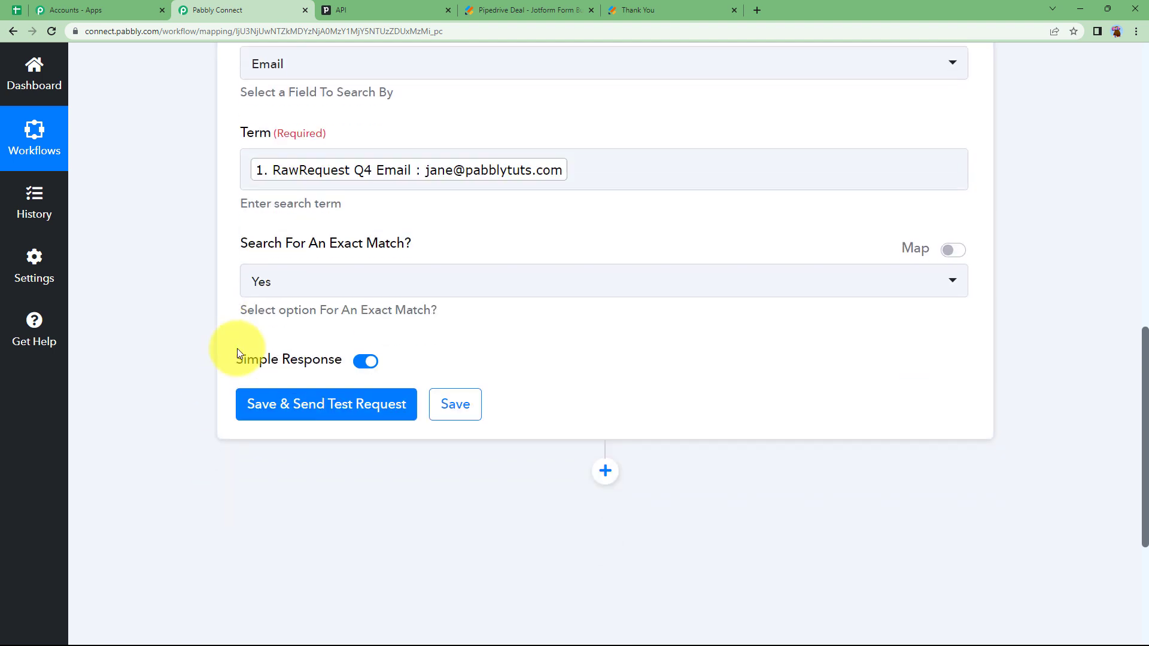
left_click(296, 425)
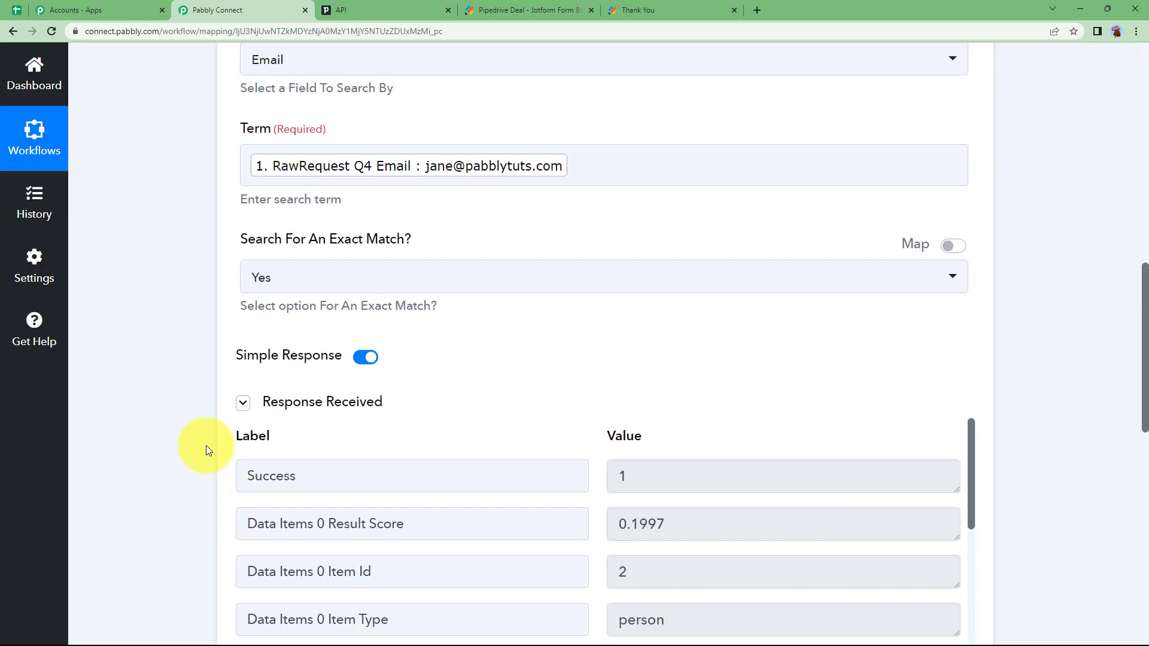
Examine the Find Person response, including the success flag and the matched person's ID, name, phone and email fields
scroll(206, 445, "down", 4)
left_click_drag(637, 241, 585, 252)
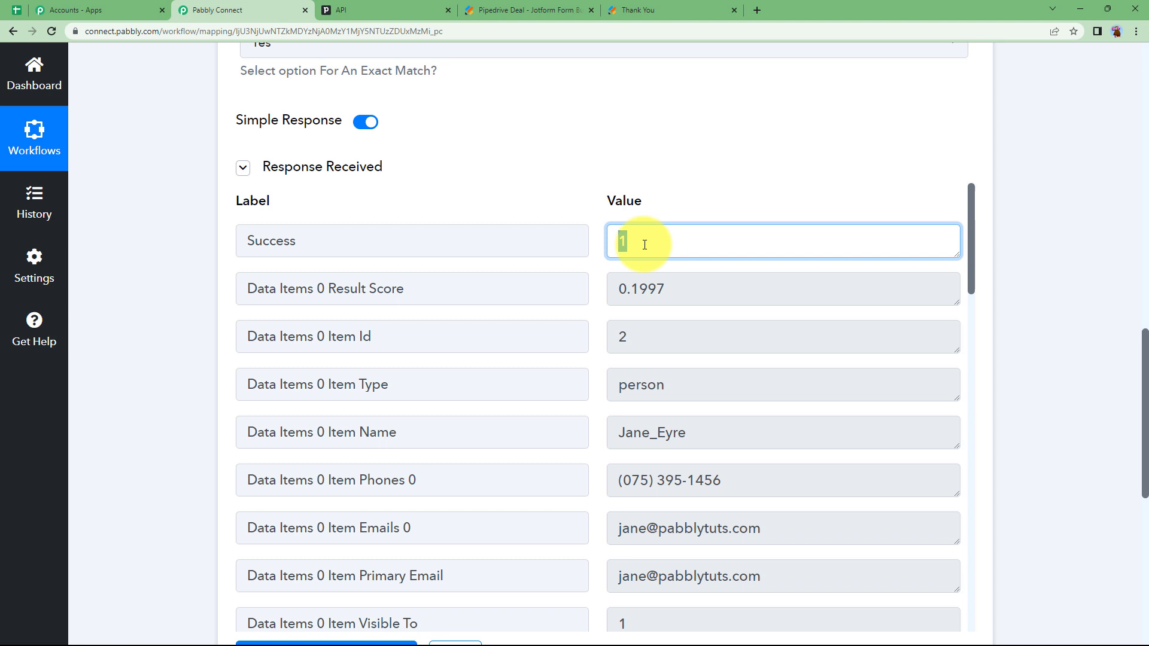
left_click_drag(660, 330, 624, 348)
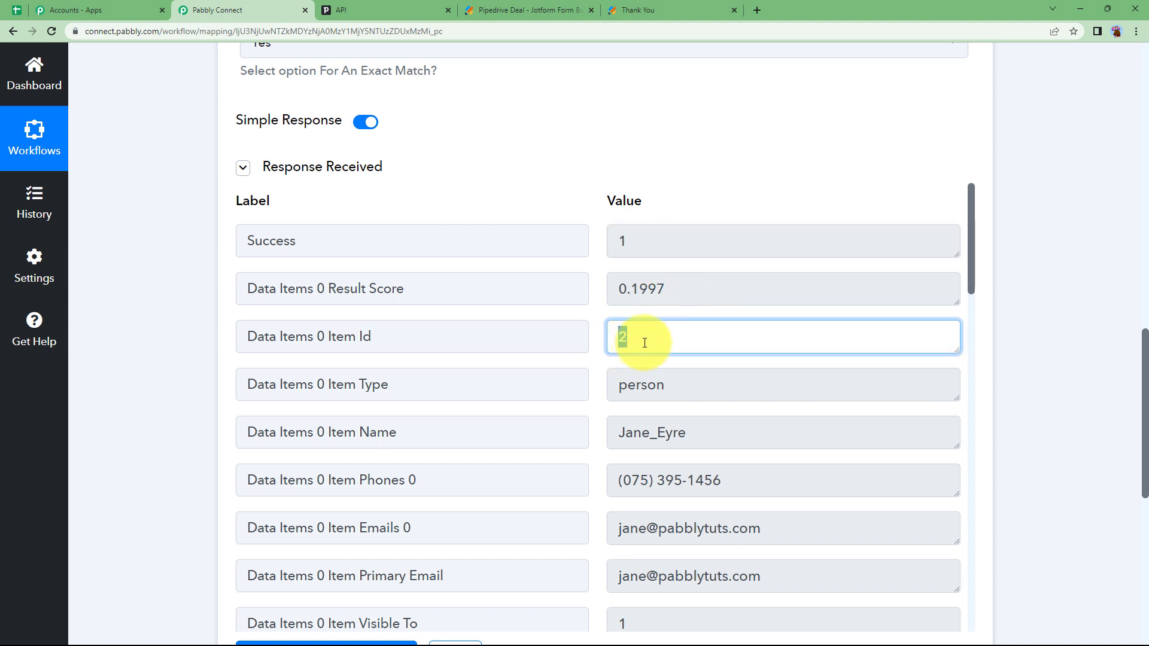
scroll(676, 377, "down", 1)
left_click_drag(701, 367, 608, 397)
left_click_drag(718, 422, 585, 503)
scroll(648, 471, "down", 2)
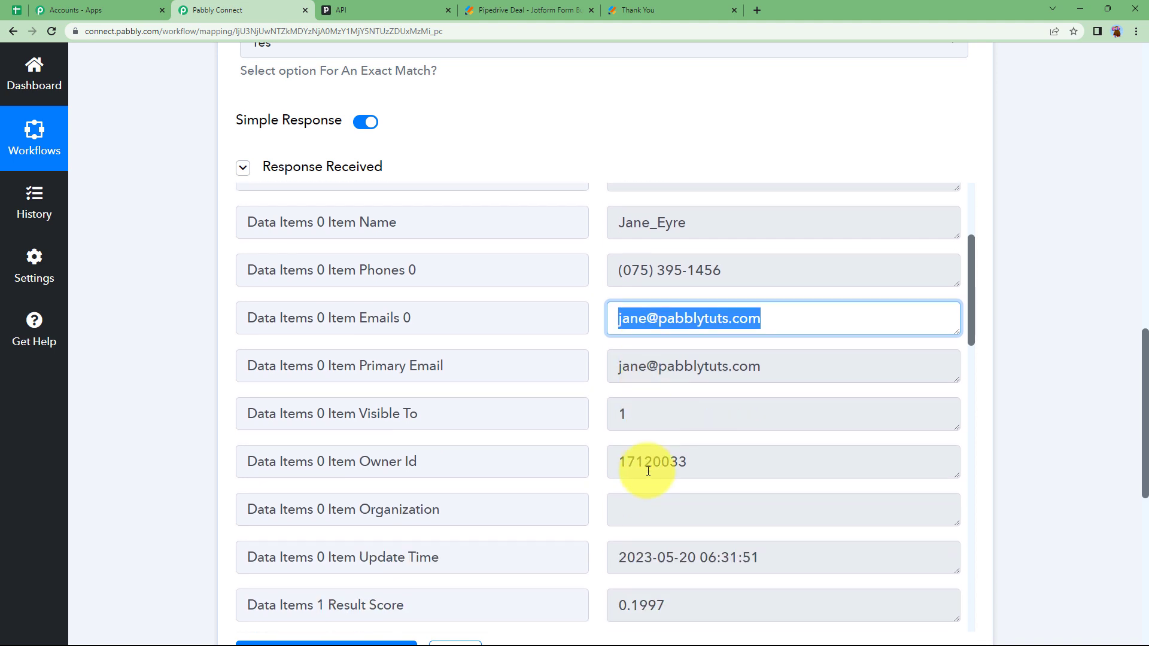
scroll(649, 471, "down", 6)
scroll(648, 471, "down", 1)
scroll(518, 451, "up", 6)
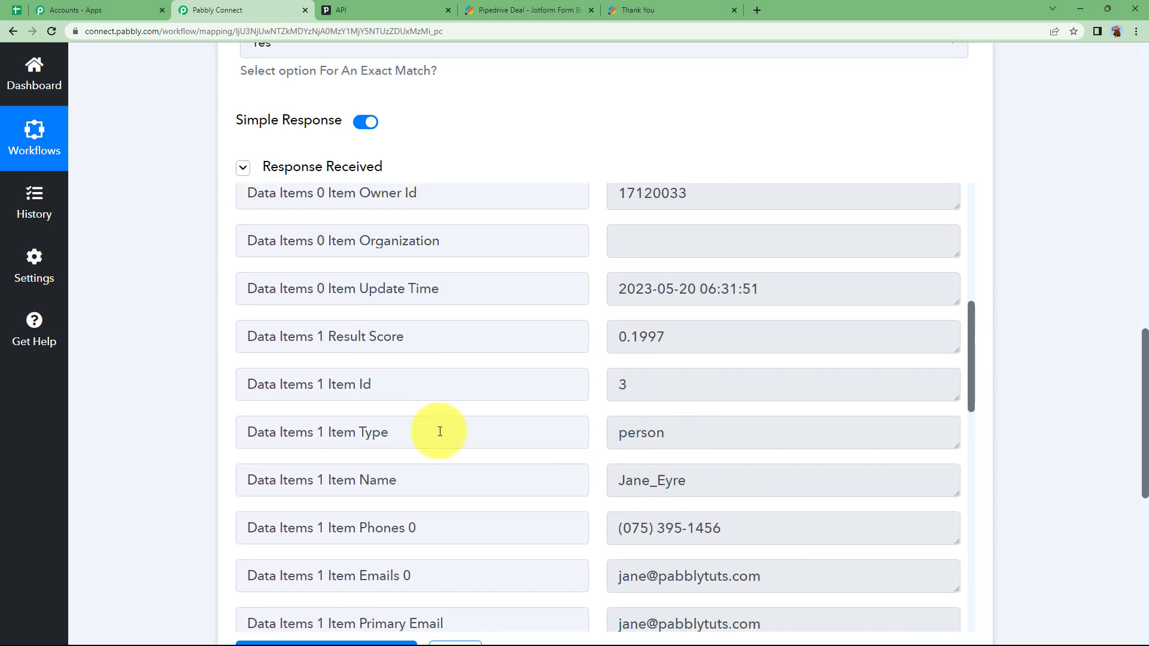
left_click(197, 374)
scroll(202, 381, "up", 10)
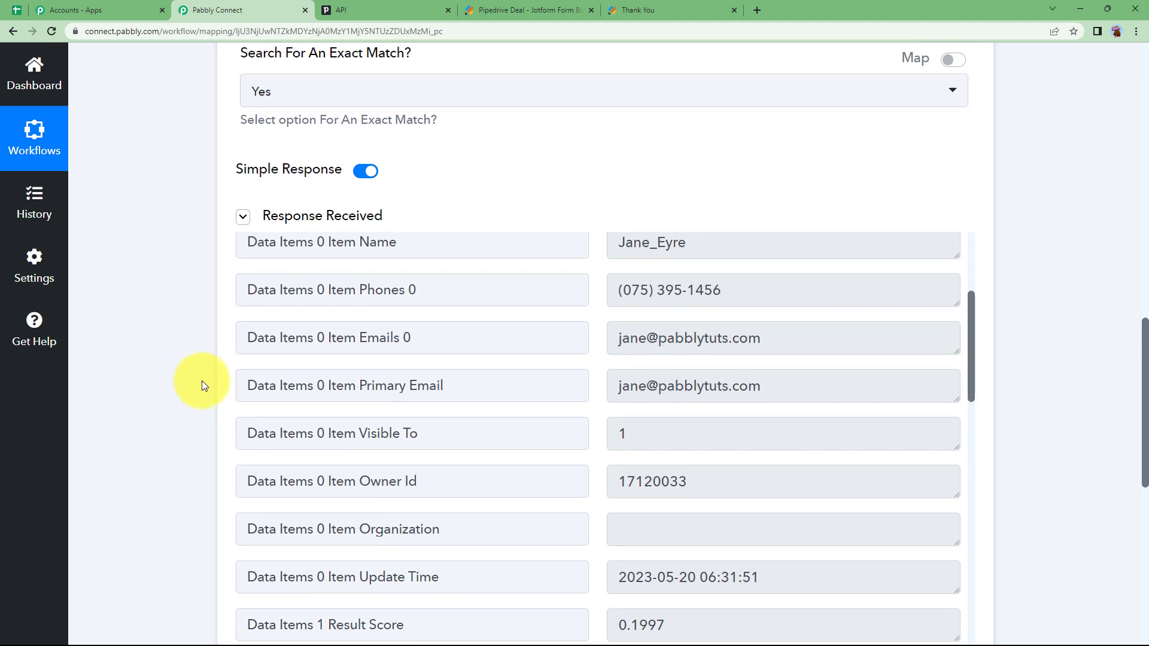
scroll(203, 376, "up", 2)
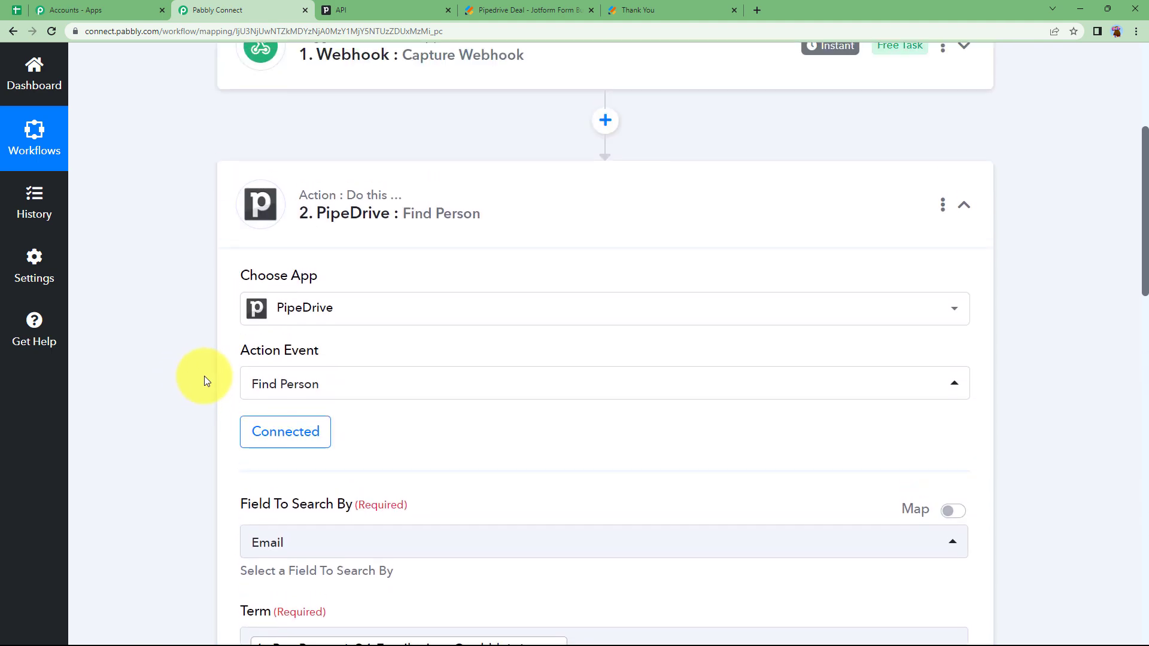
Collapse the Find Person step and add a Router by Pabbly step after it
left_click(476, 201)
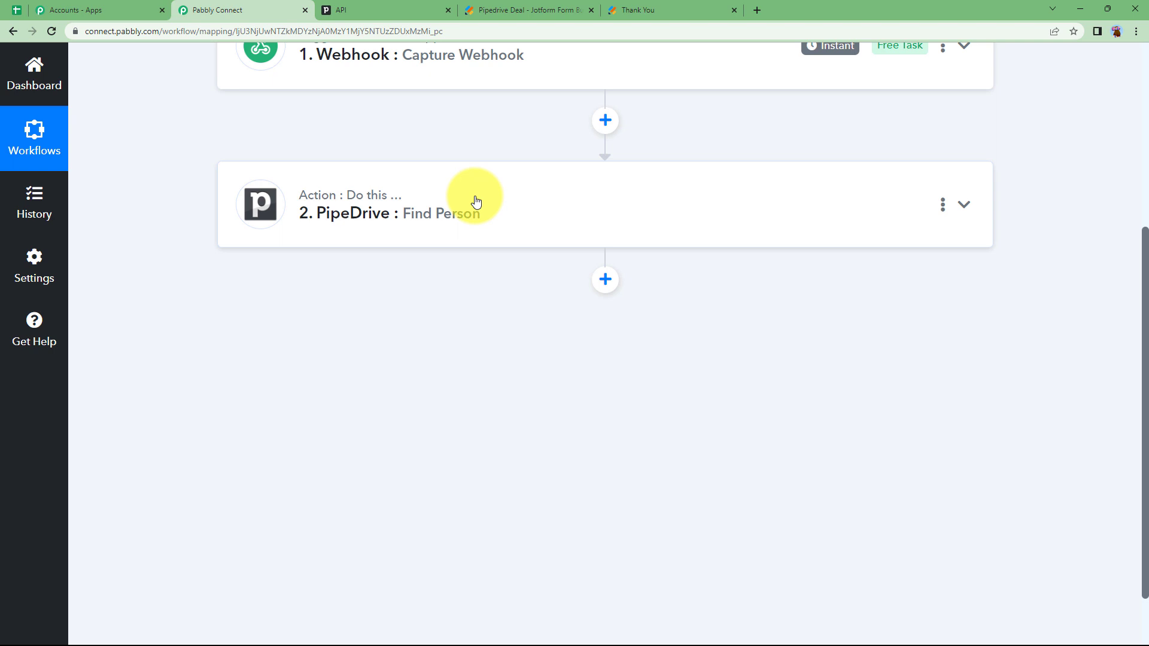
left_click(605, 278)
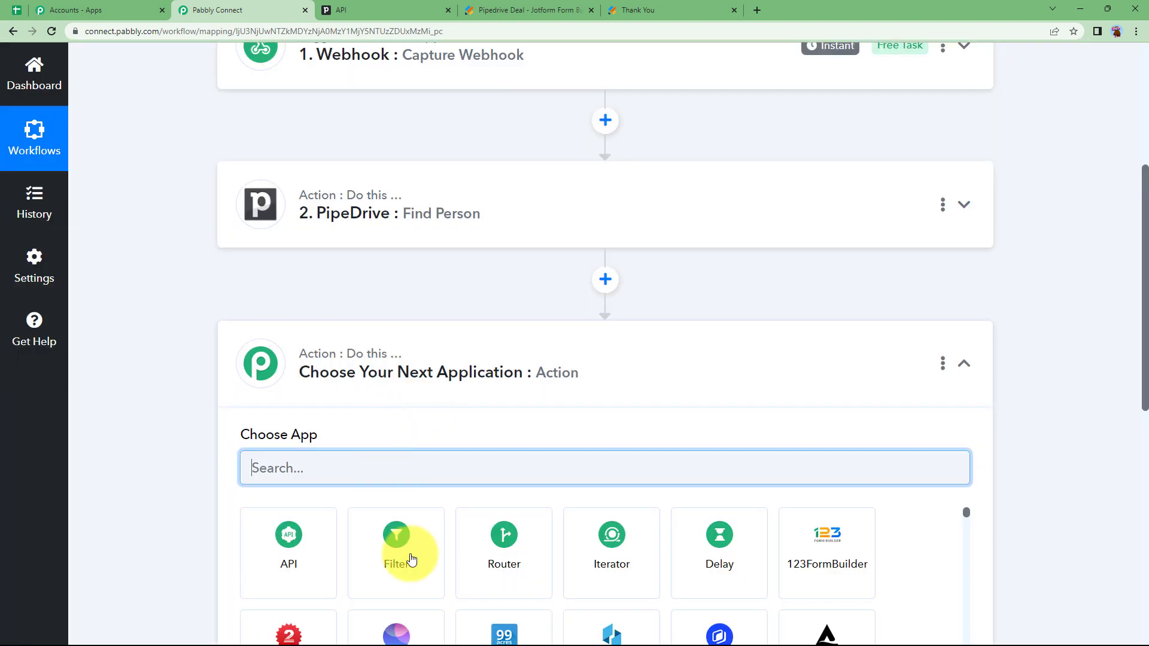
left_click(506, 448)
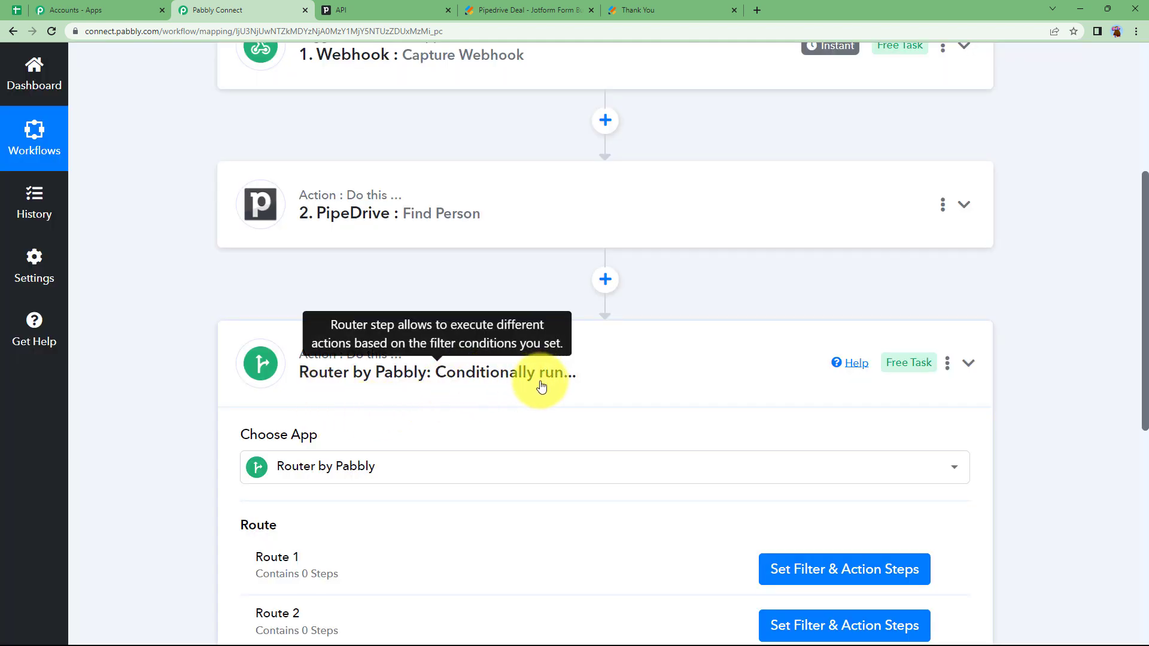
Rename the router's Route 1 to "Exists"
scroll(291, 369, "down", 3)
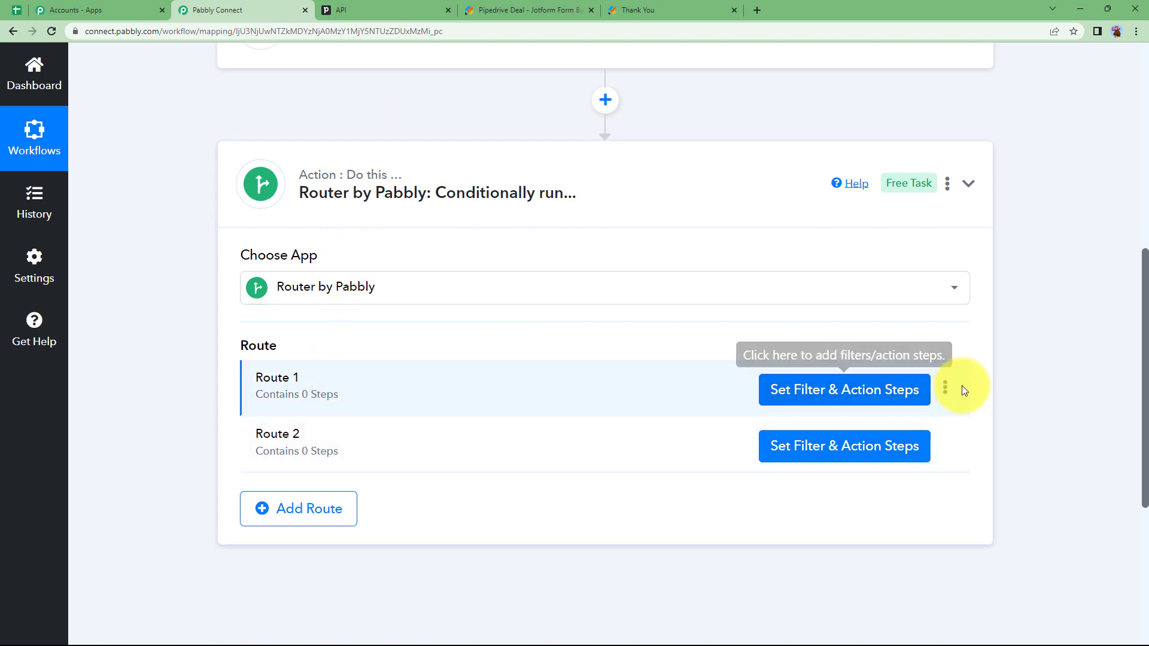
left_click(945, 390)
left_click(923, 417)
left_click(434, 361)
key("BackSpace")
key("BackSpace")
key("BackSpace")
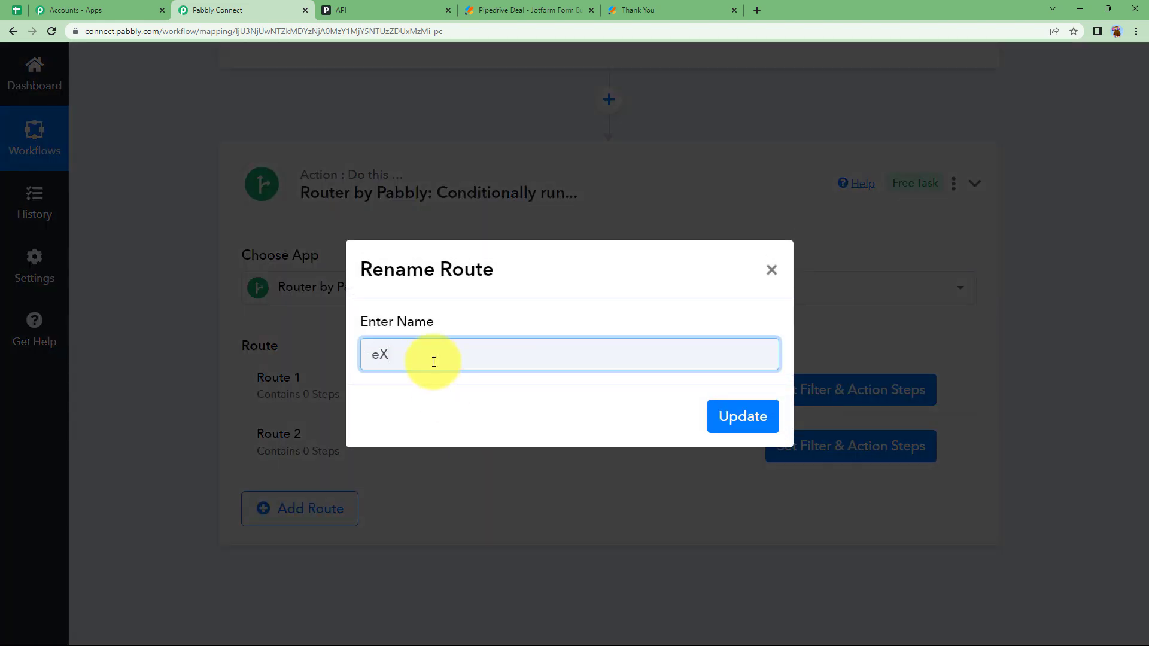
left_click(743, 419)
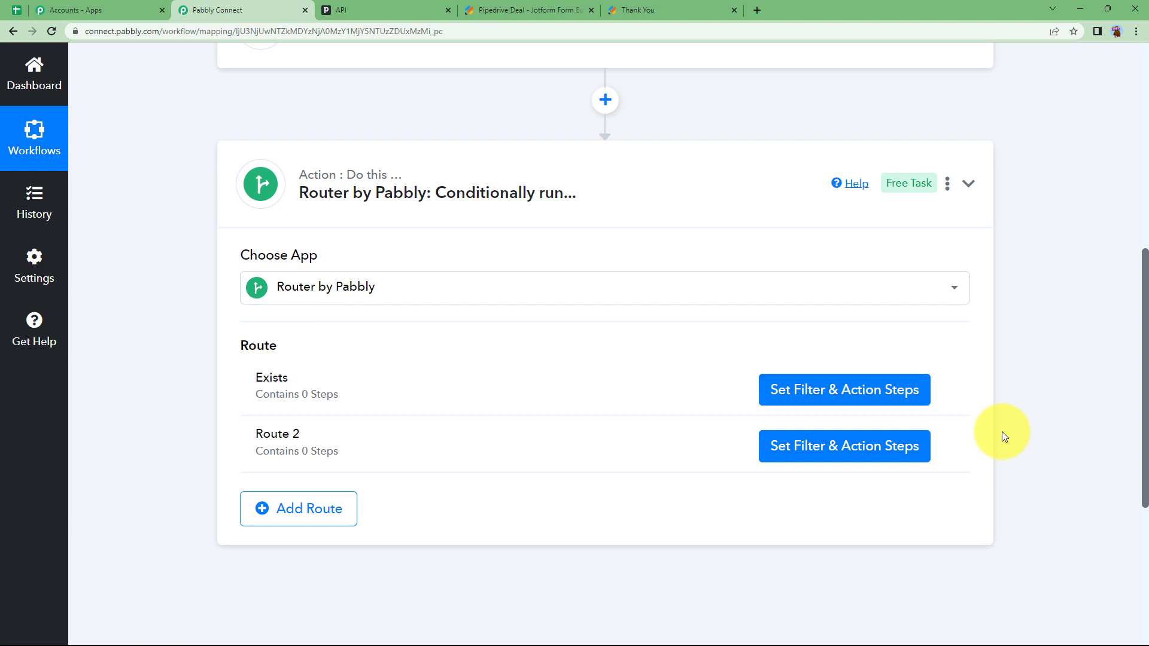
Rename the router's Route 2 to "Does not Exist"
left_click(946, 444)
left_click(846, 471)
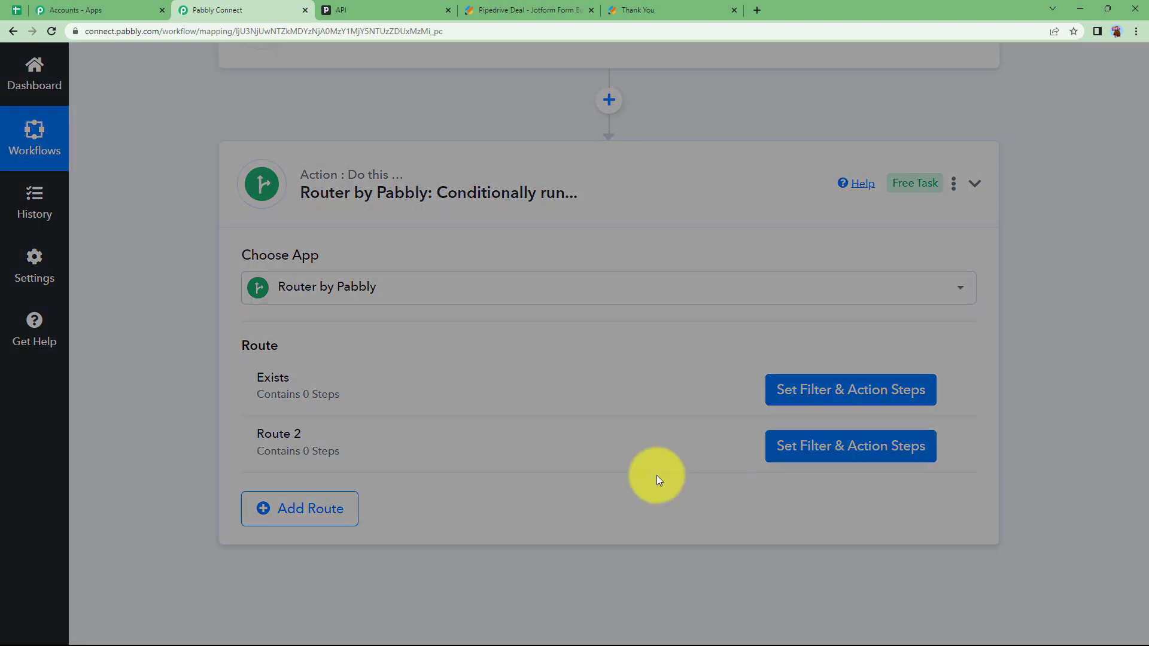
key("BackSpace")
key("BackSpace")
key("BackSpace")
key("BackSpace")
key("BackSpace")
key("BackSpace")
key("BackSpace")
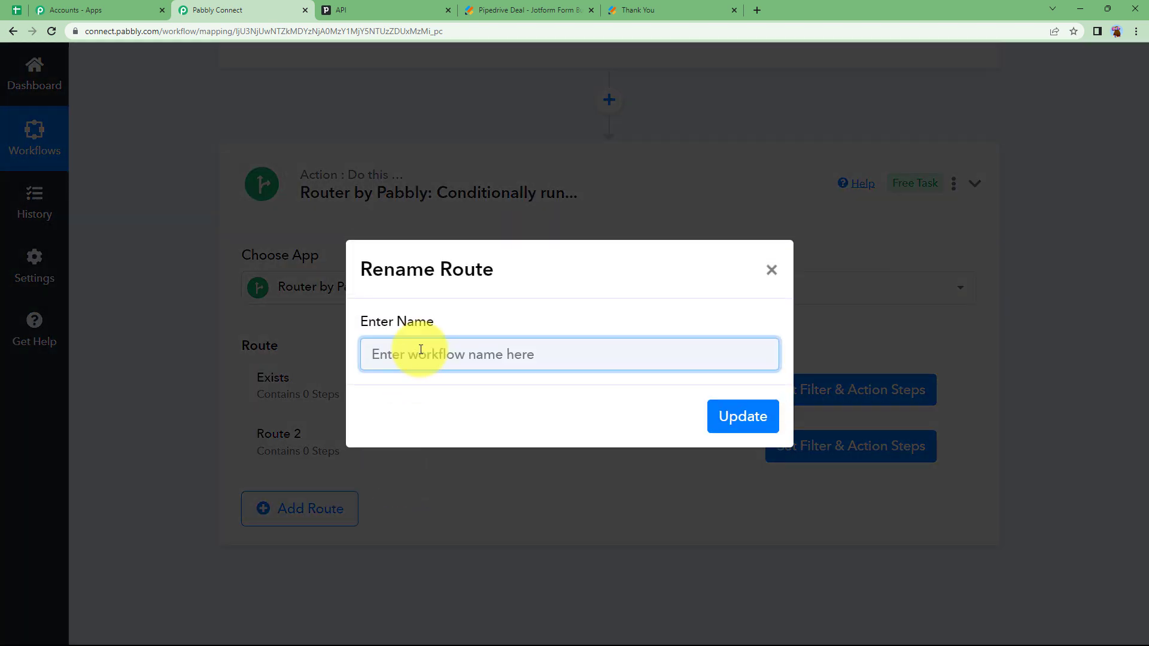
type("Does not Exist")
left_click(732, 416)
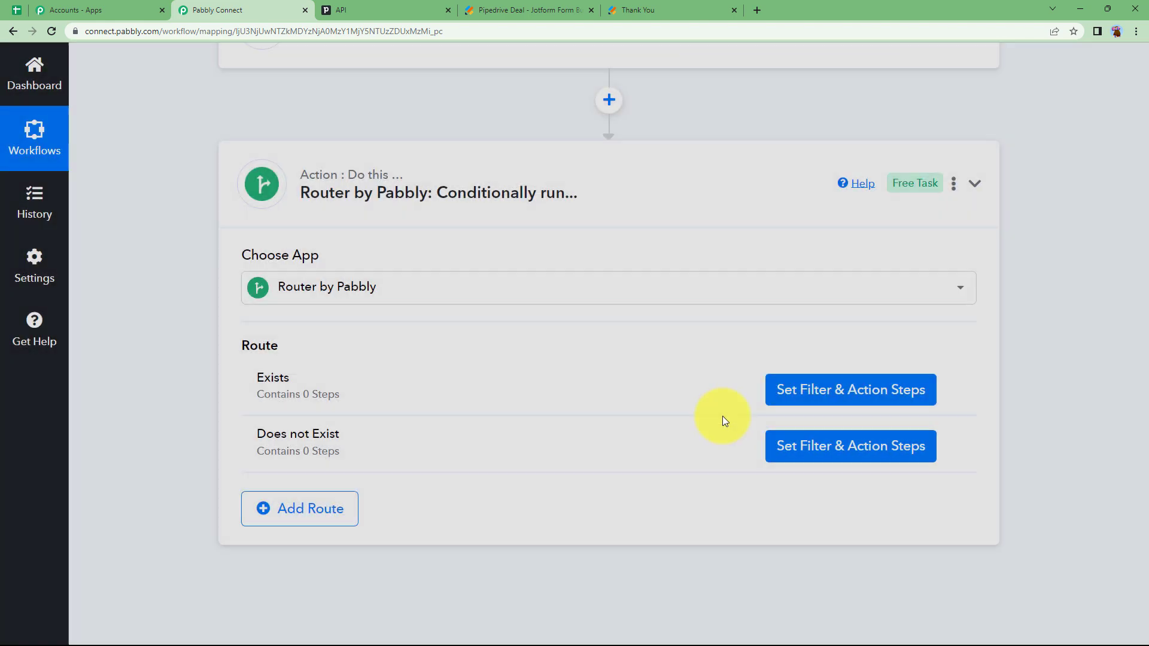
Open the Exists route's filter and select the PipeDrive step's "Data Items 0 Item Id" as the condition label
left_click(871, 390)
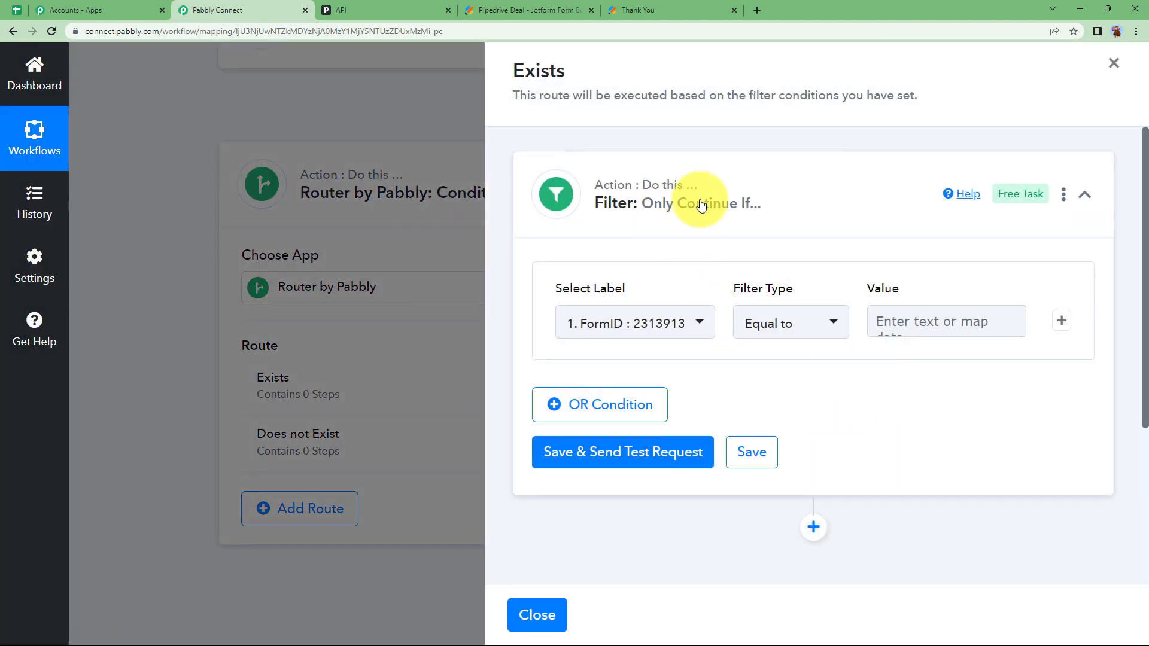
mouse_move(689, 215)
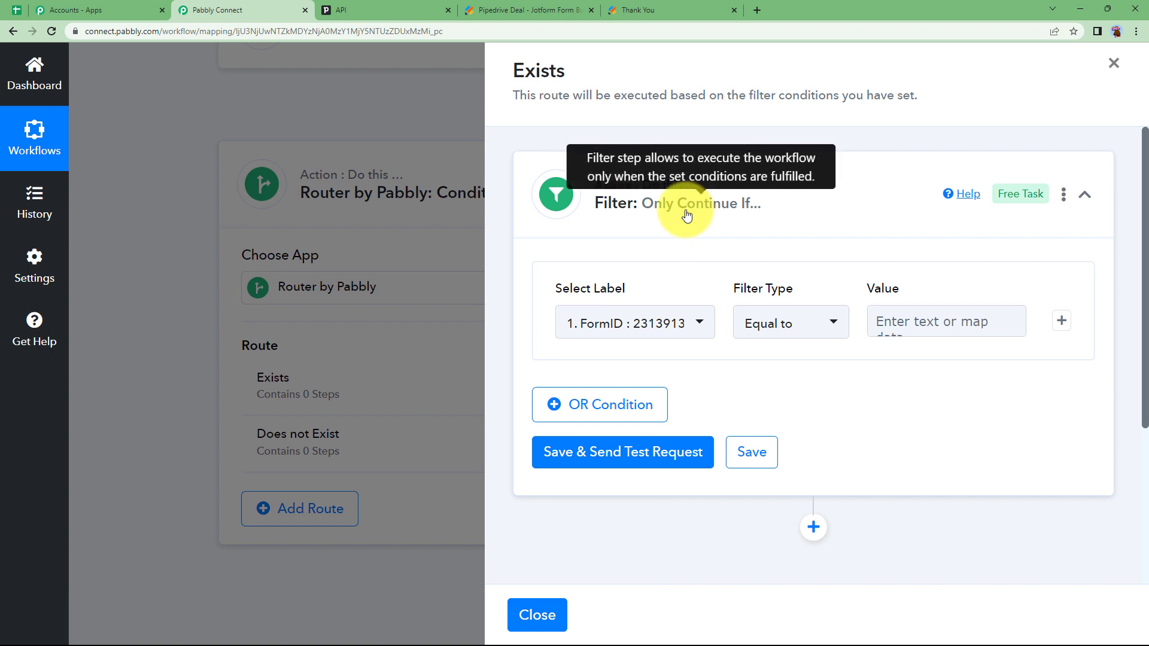
left_click(687, 329)
left_click(681, 414)
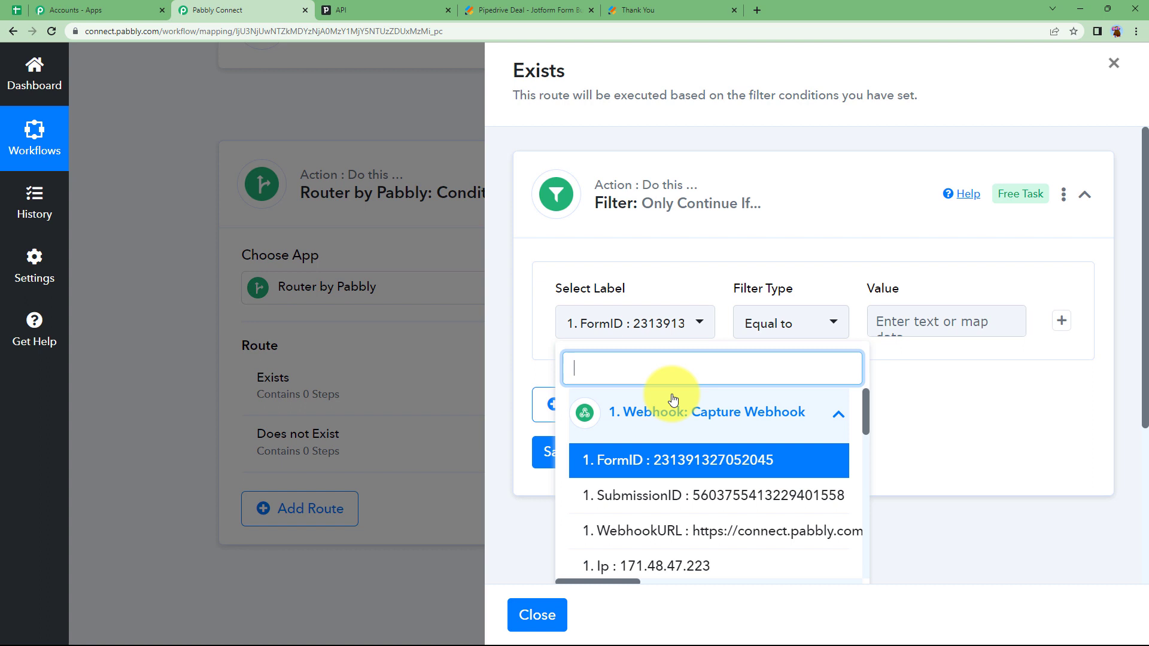
left_click(681, 414)
left_click(686, 472)
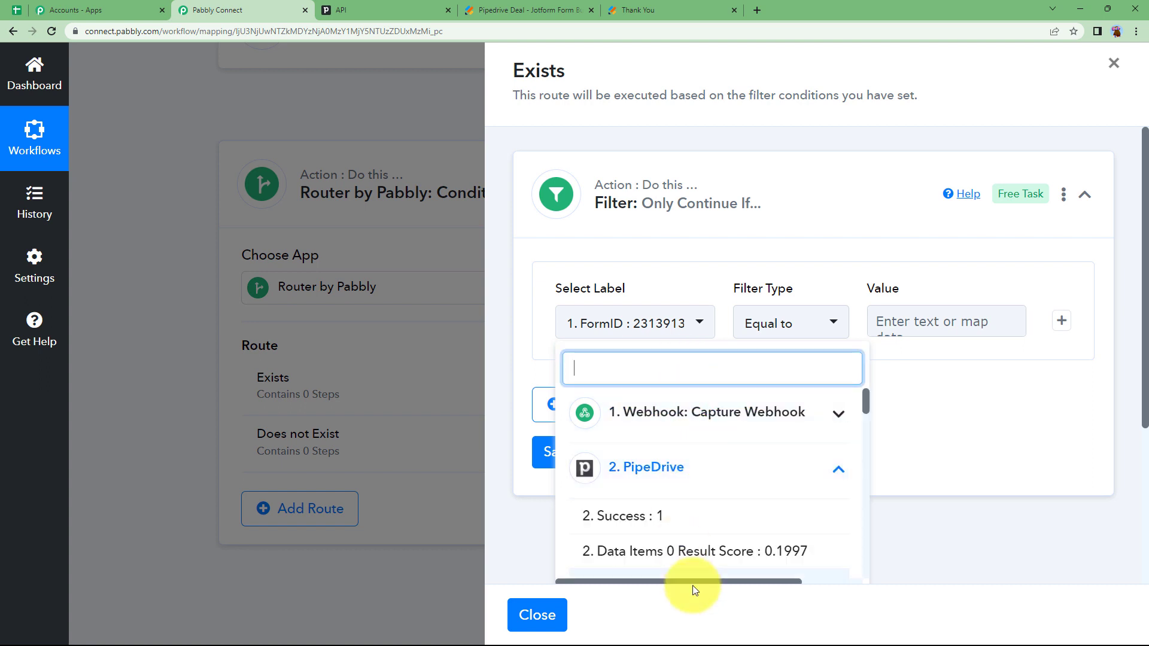
scroll(709, 524, "down", 1)
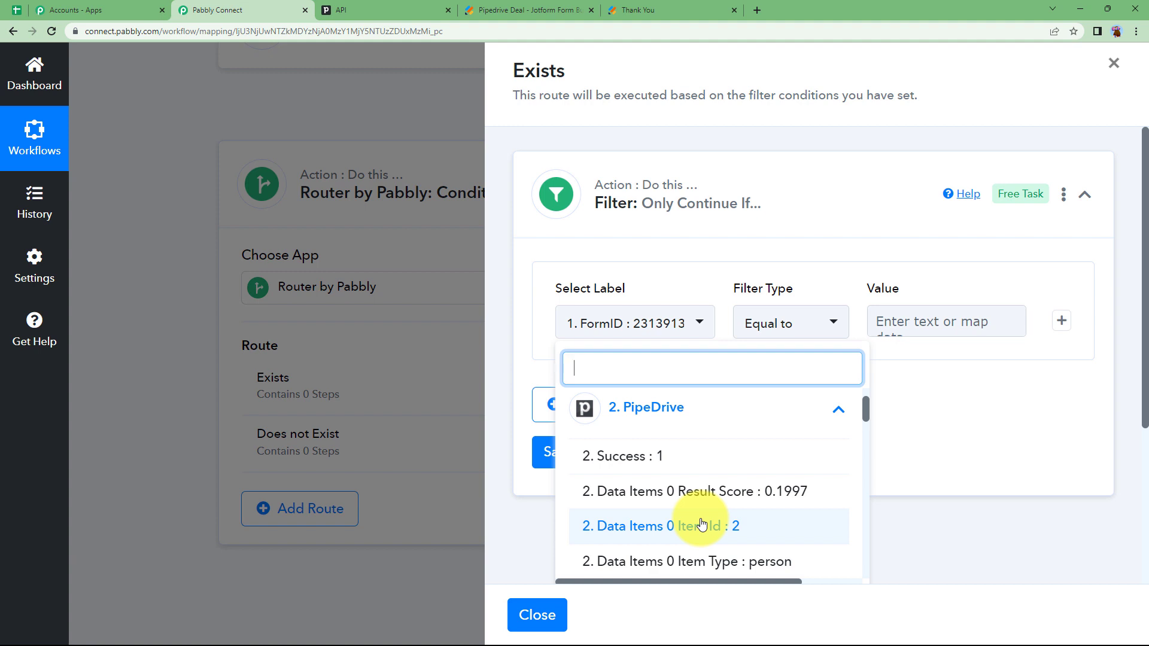
left_click(714, 538)
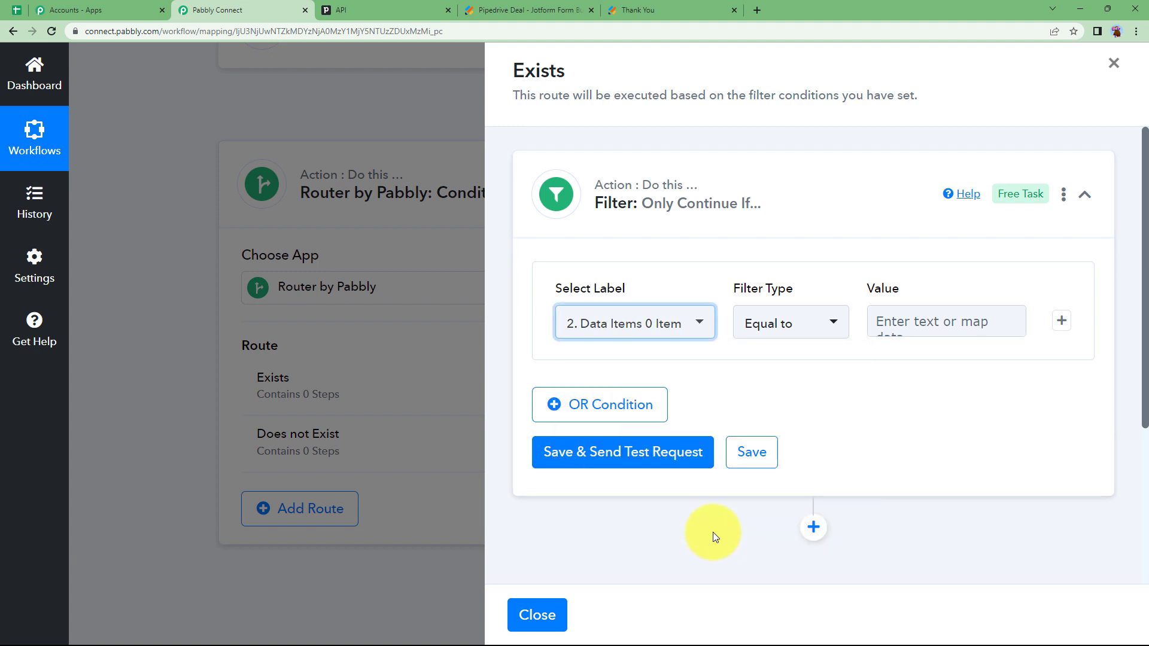
Set the condition's filter type to Exists, then save the filter and send a test request
left_click(781, 322)
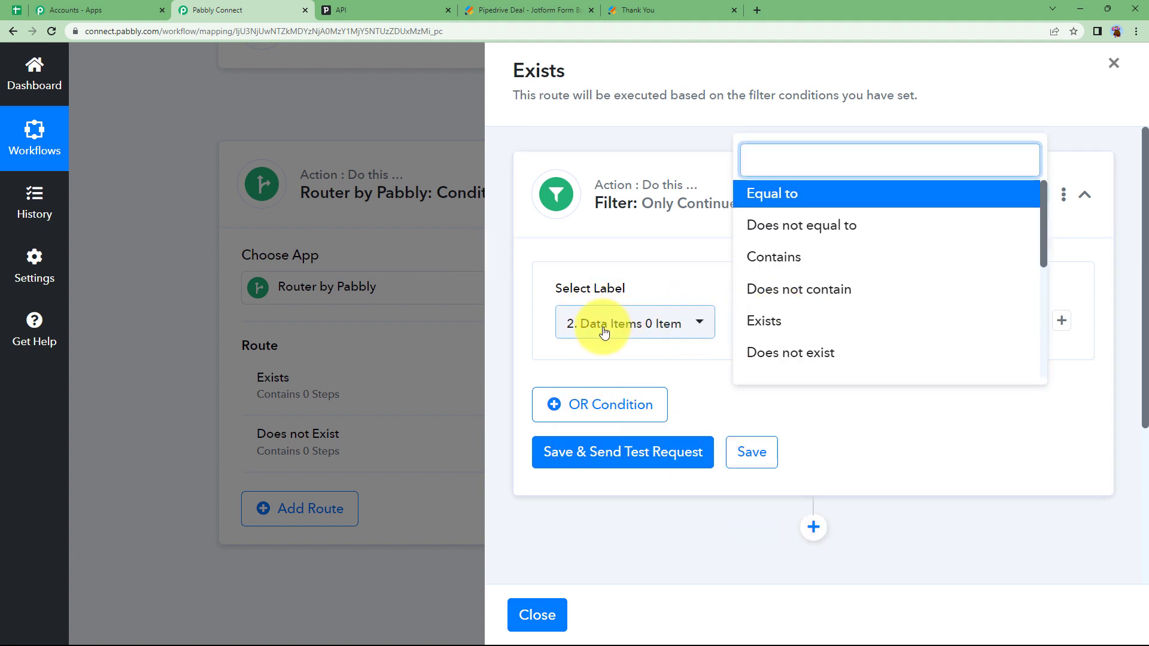
left_click(788, 321)
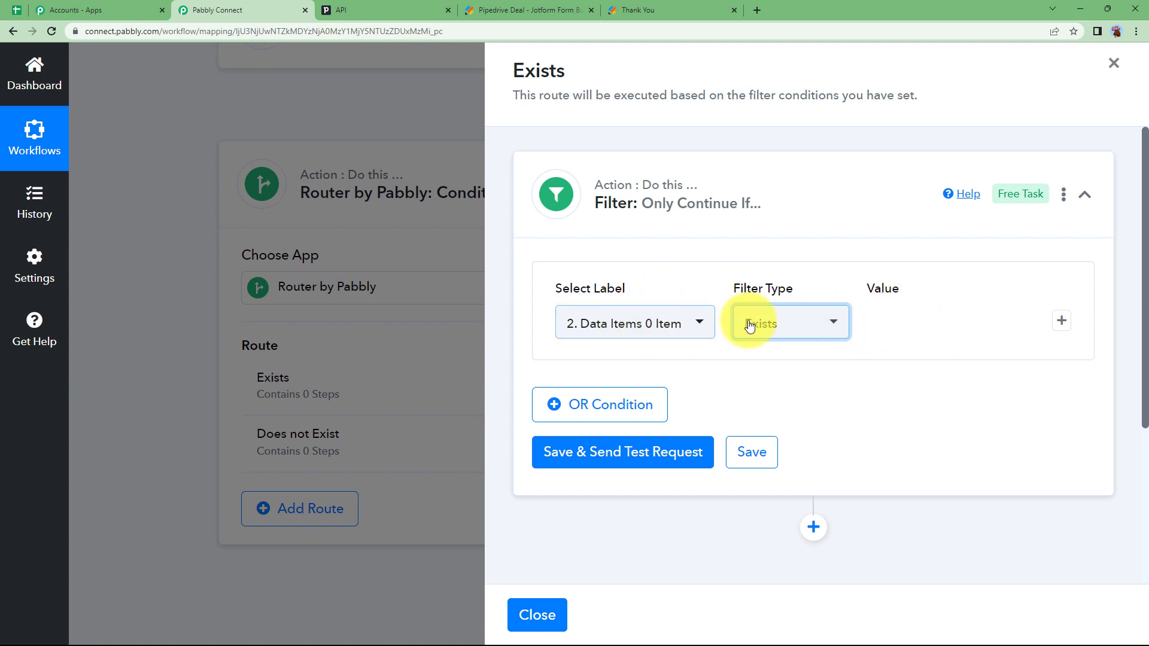
left_click(626, 454)
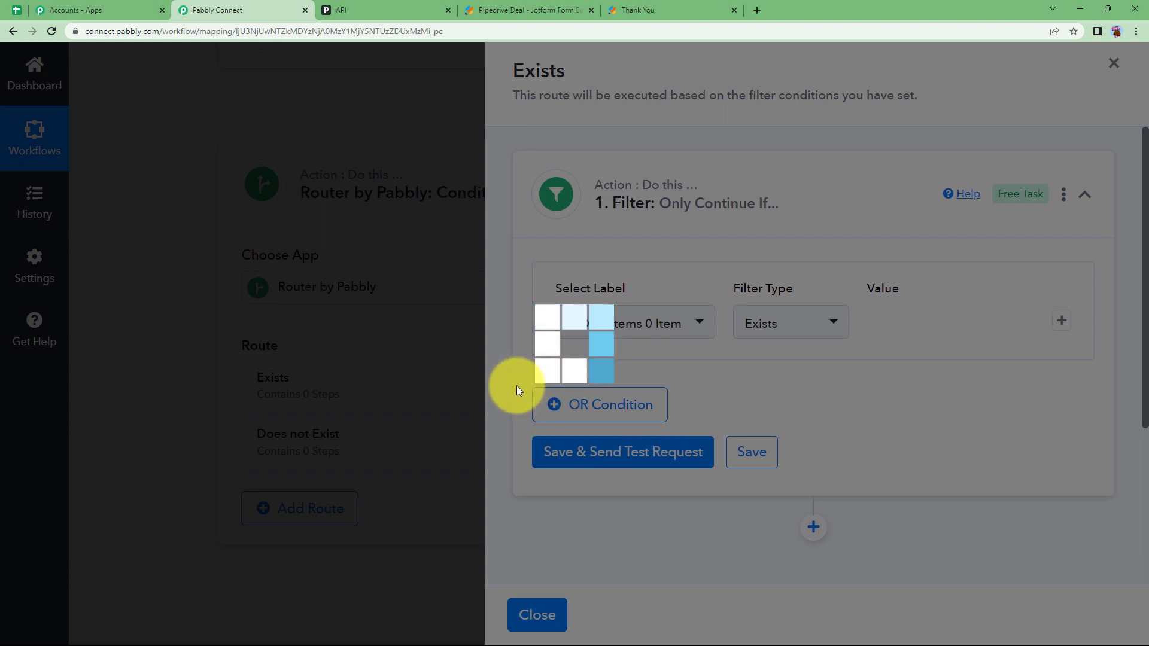
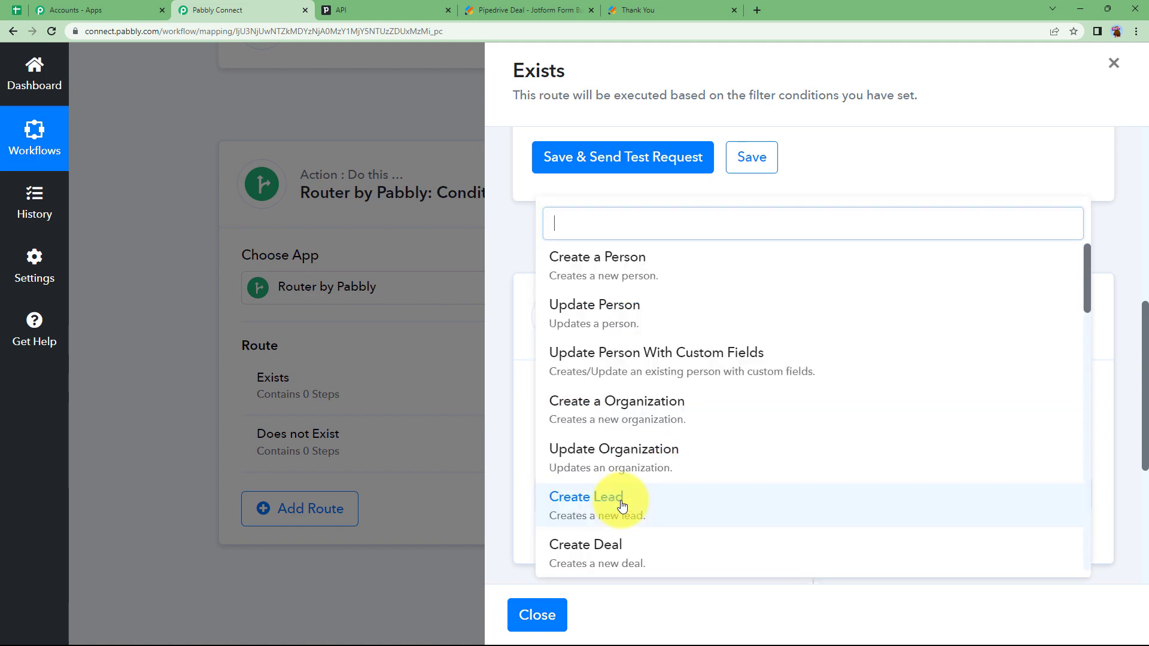
Set the PipeDrive action event to Create Deal and connect it through the existing connection PipeDrive #40
left_click(642, 560)
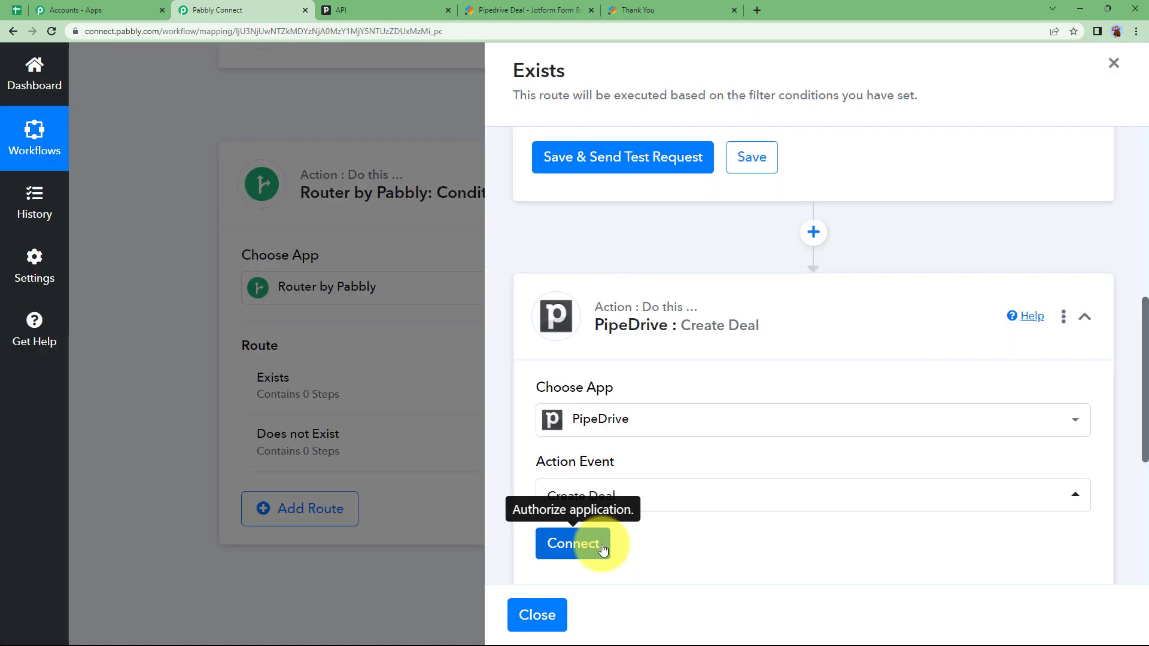
left_click(602, 547)
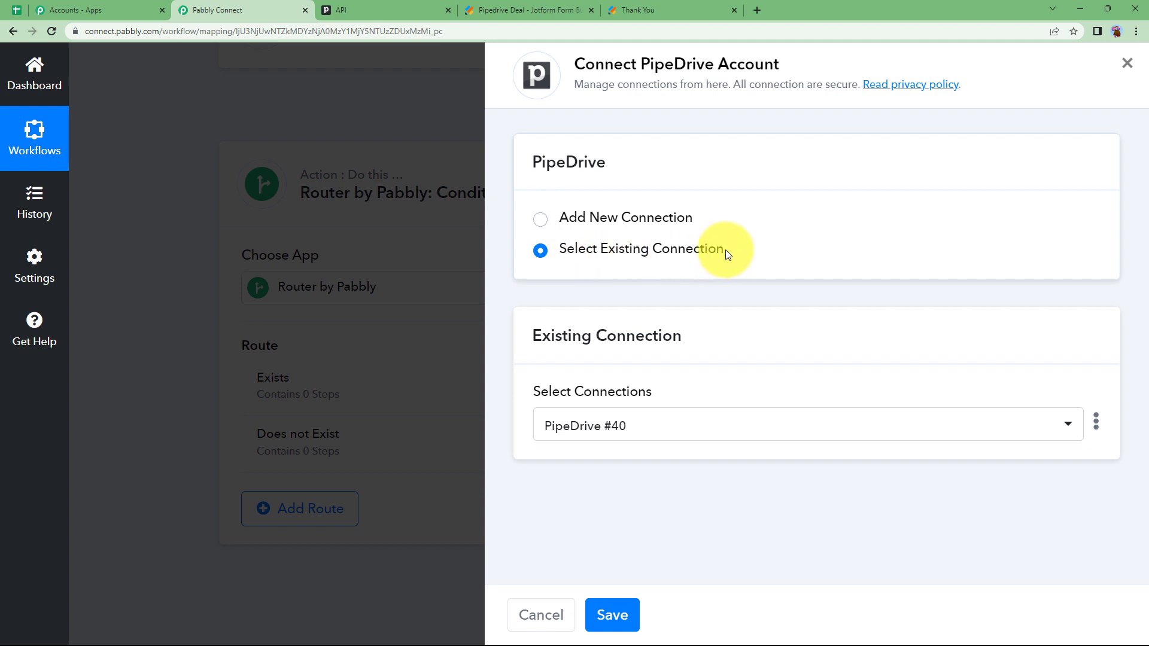
left_click(615, 621)
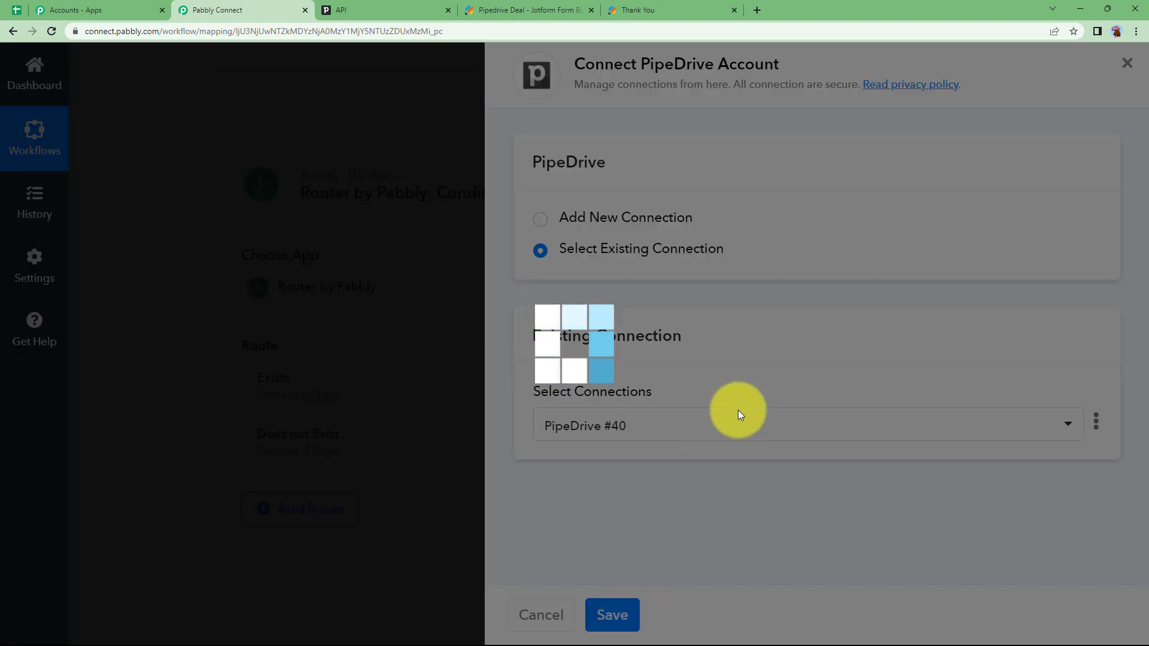
Map the deal's Title to the webhook's "RawRequest Q7 DealReason" field
scroll(688, 419, "down", 4)
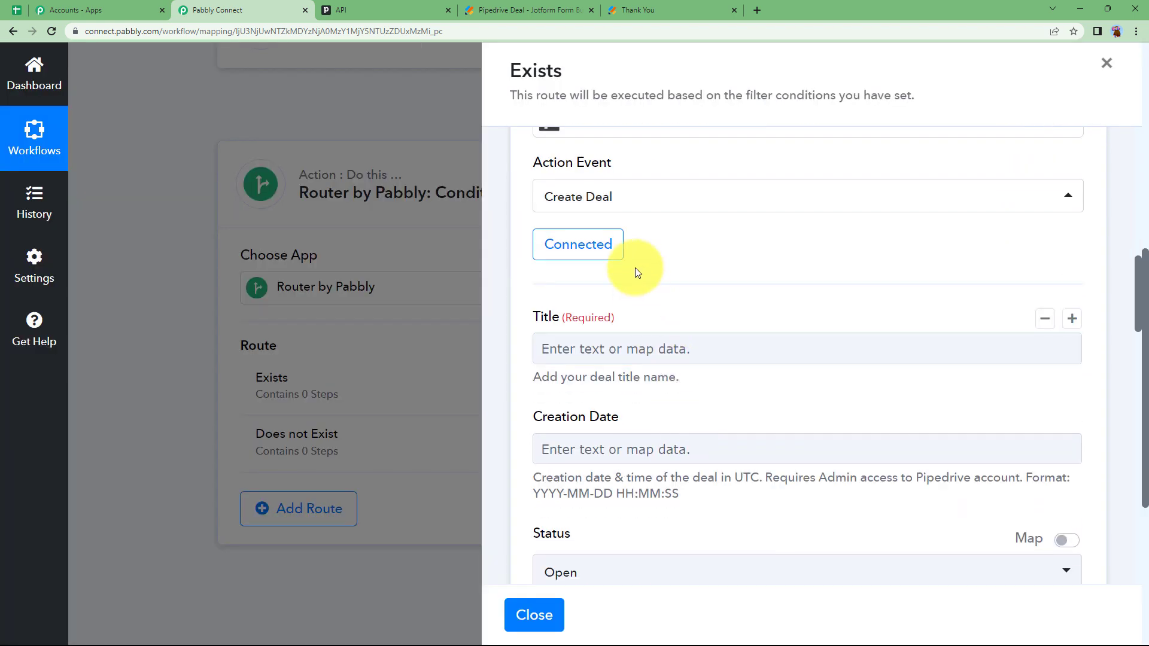
left_click(617, 349)
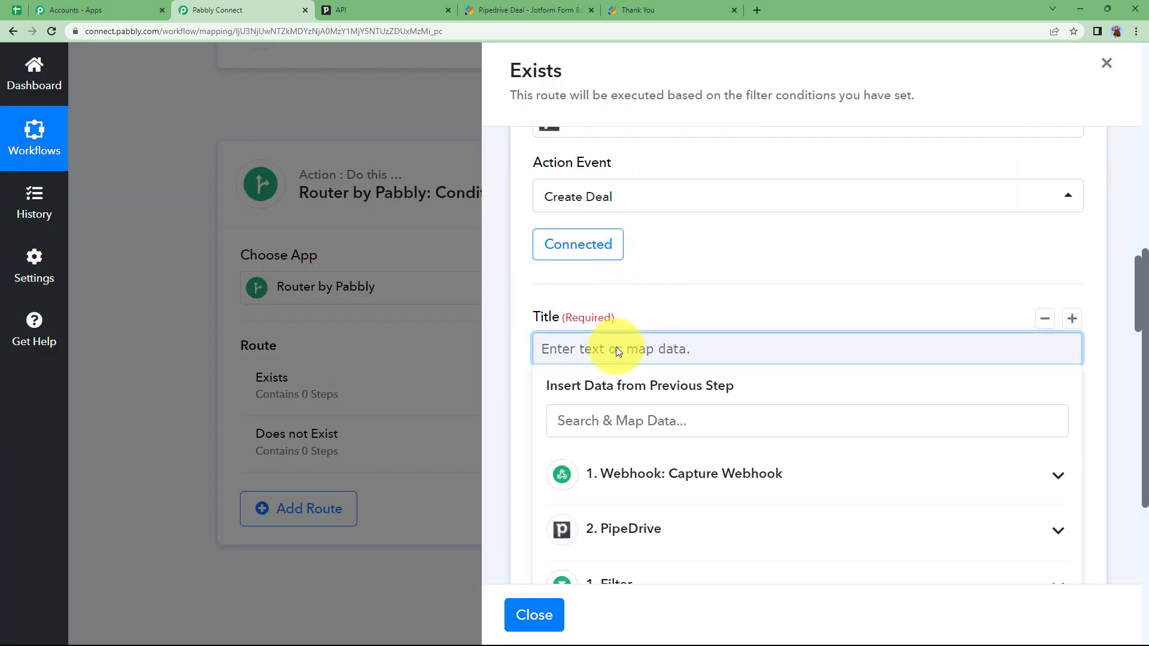
left_click(617, 482)
scroll(627, 517, "down", 6)
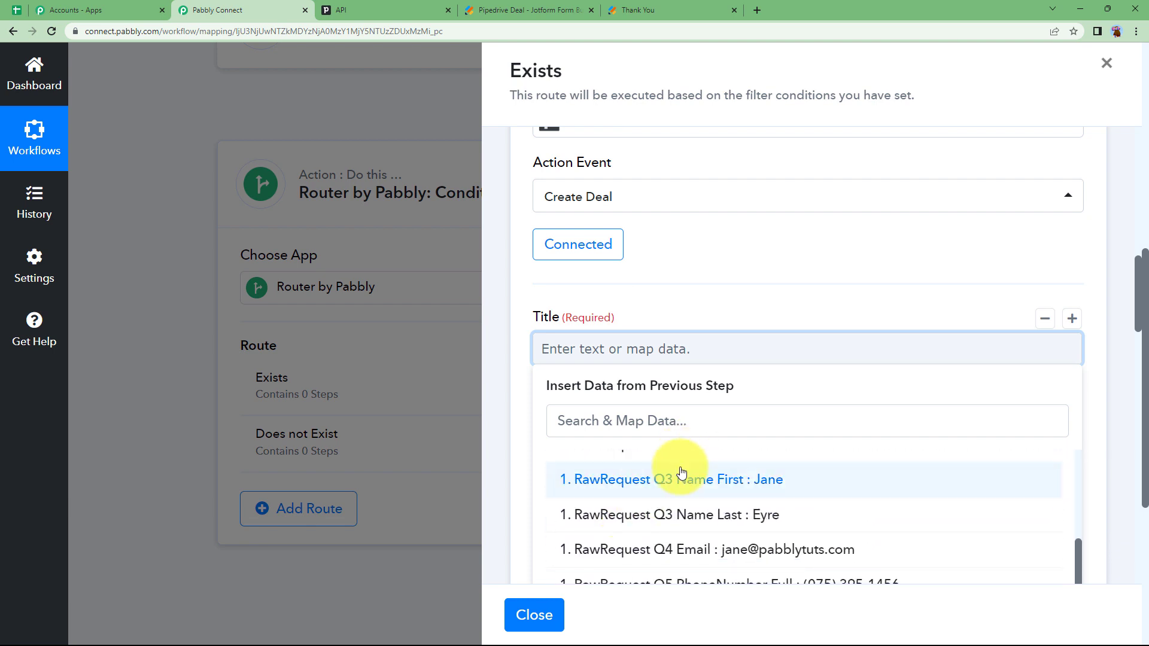
scroll(694, 499, "up", 1)
left_click(731, 503)
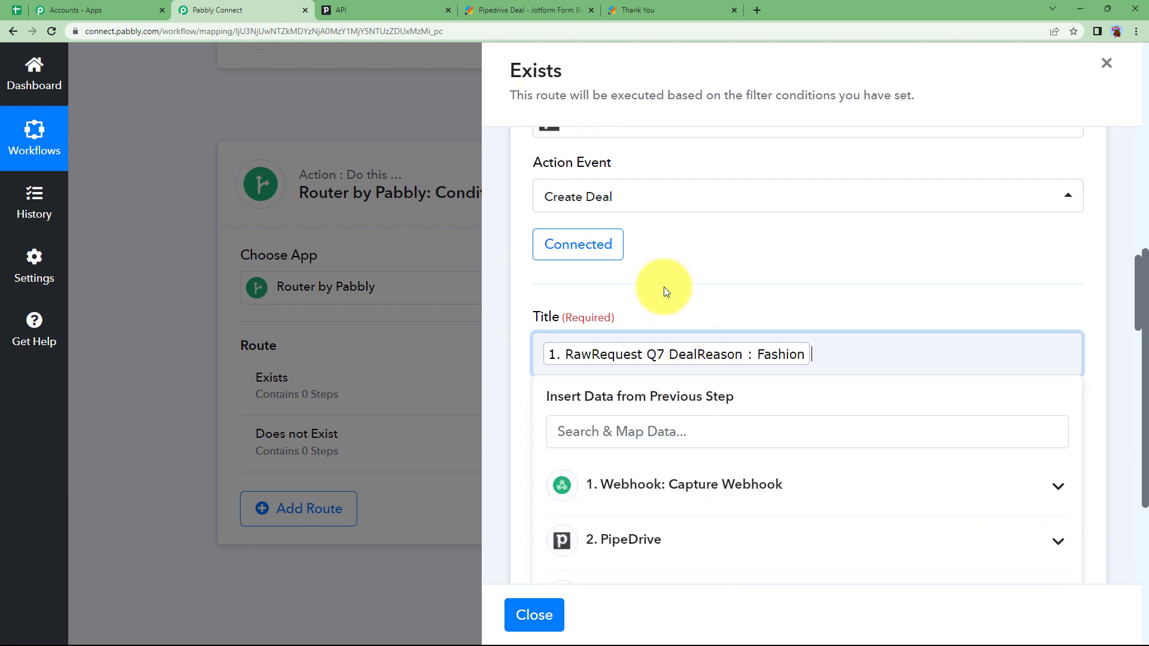
Enable mapping for the deal's Organization and clear its value, leaving the field empty
scroll(644, 335, "down", 1)
scroll(587, 377, "down", 3)
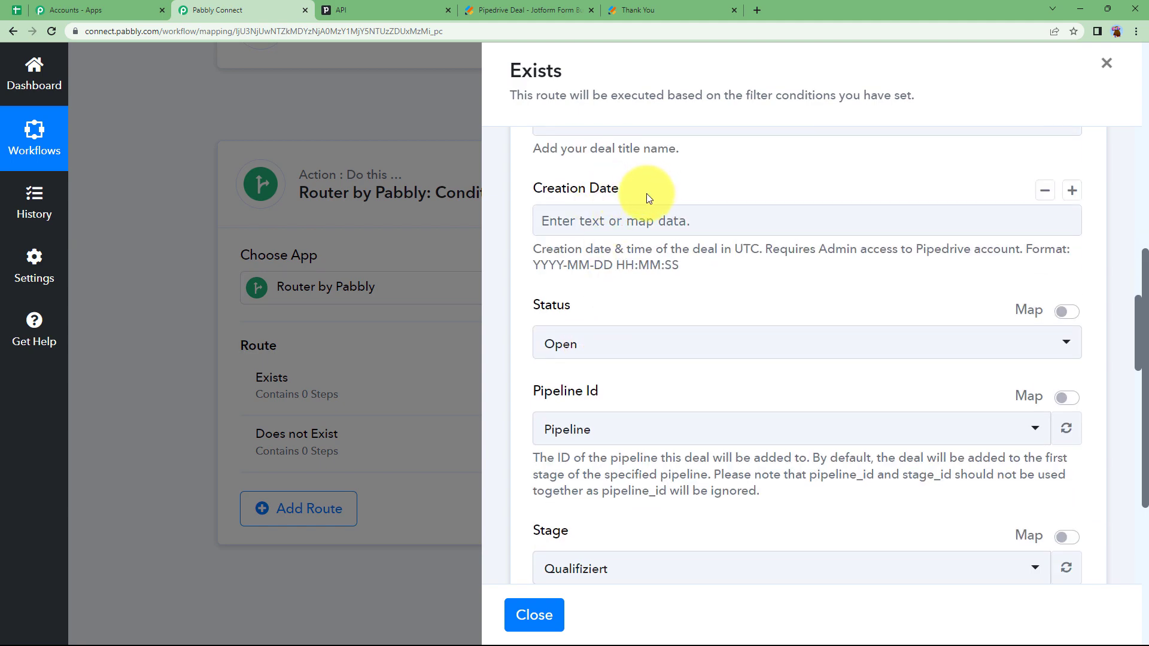
scroll(592, 251, "down", 3)
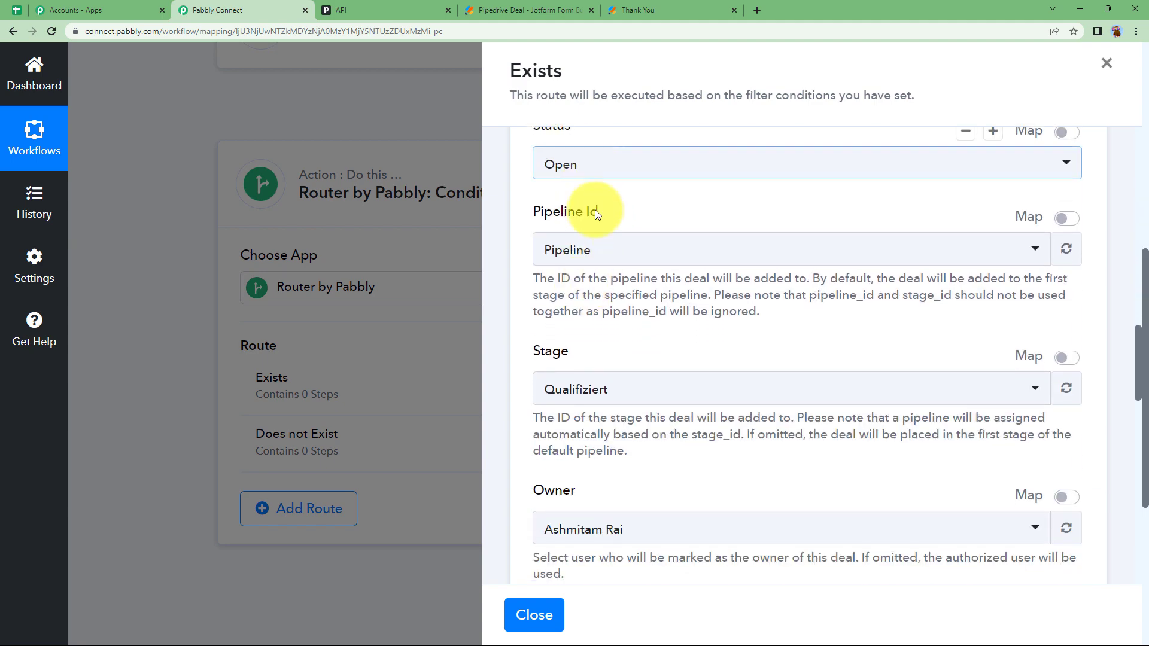
scroll(620, 340, "down", 5)
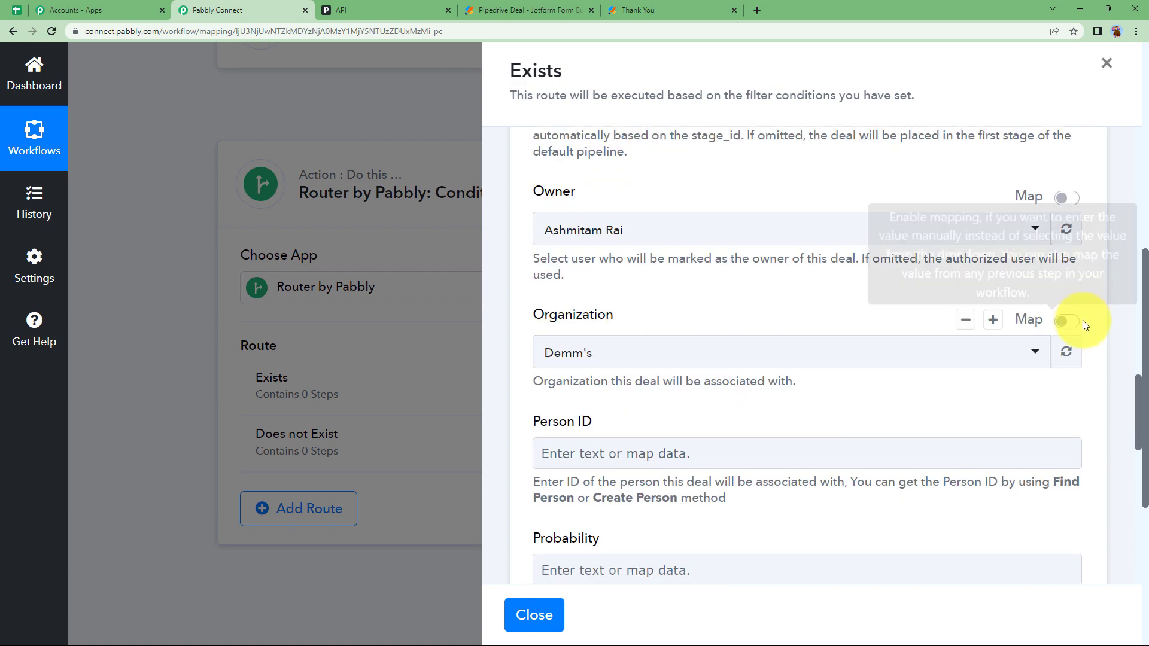
left_click(1066, 321)
left_click(879, 357)
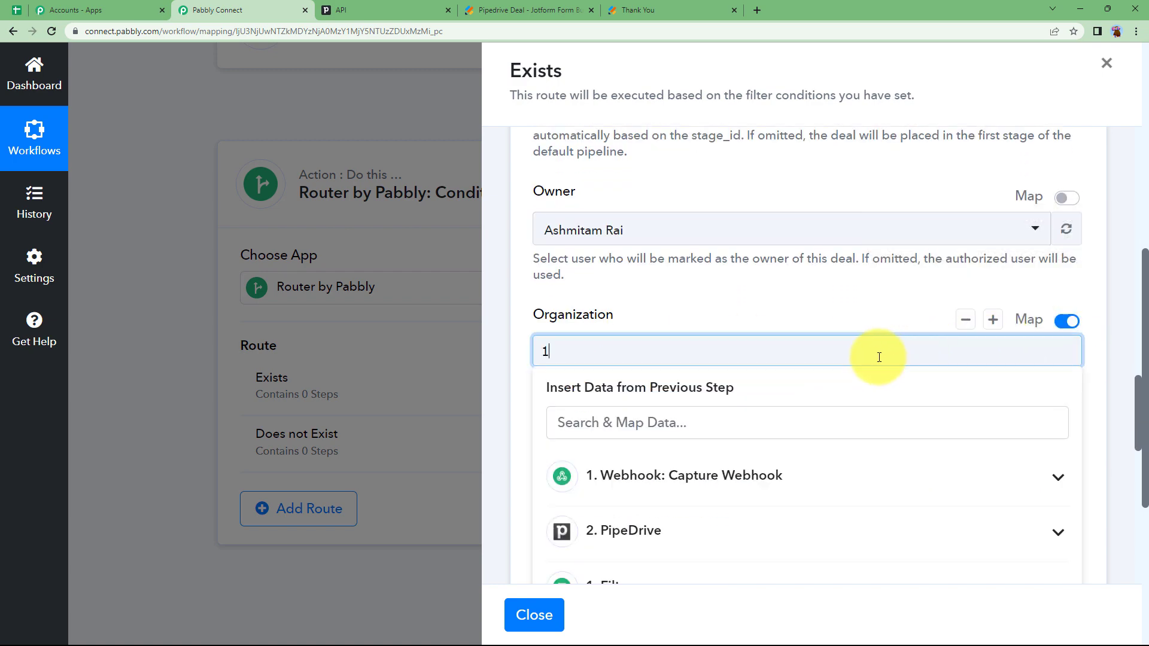
left_click(821, 323)
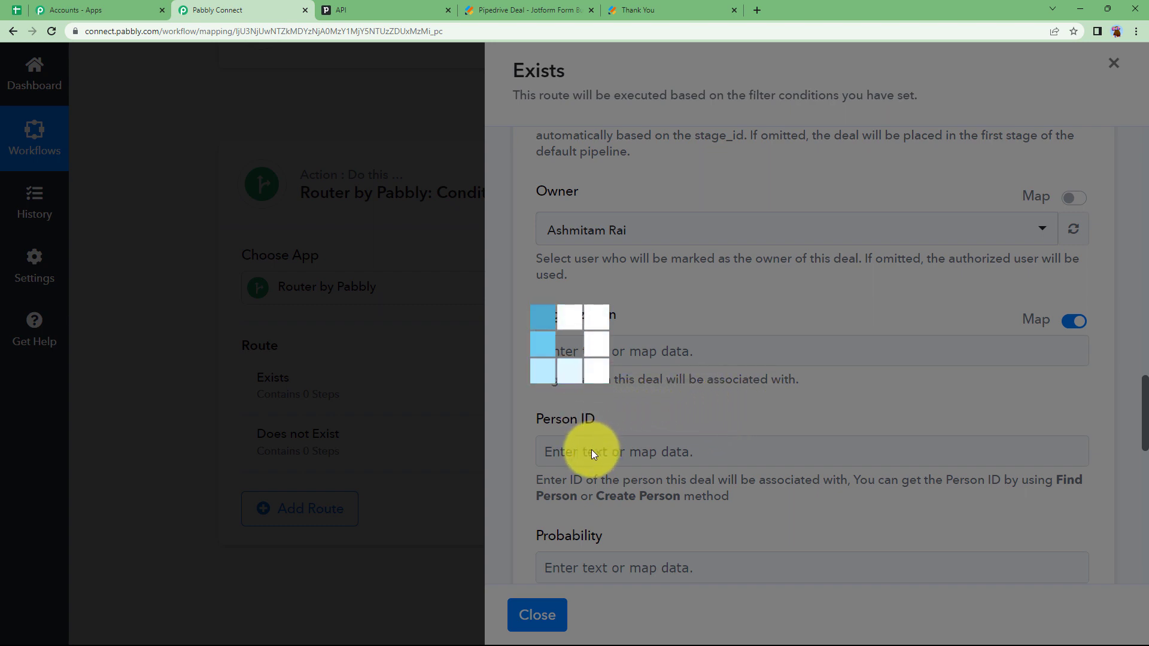
Map the deal's Person ID to "Data Items 0 Item Id" from the PipeDrive step
scroll(591, 453, "down", 2)
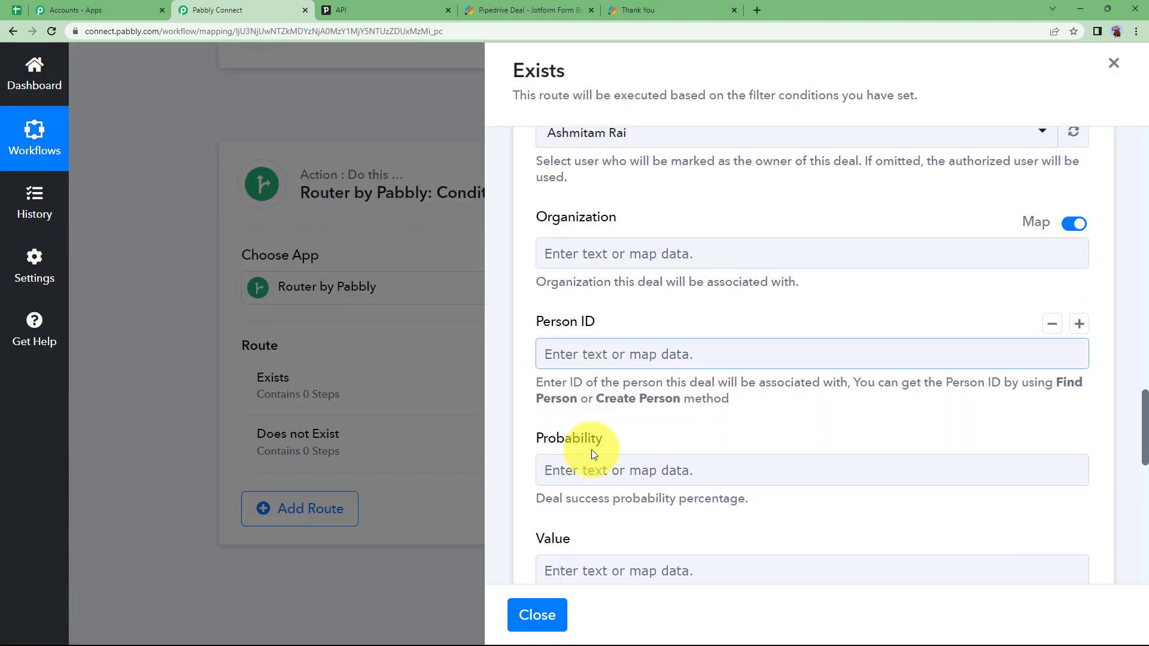
left_click(623, 331)
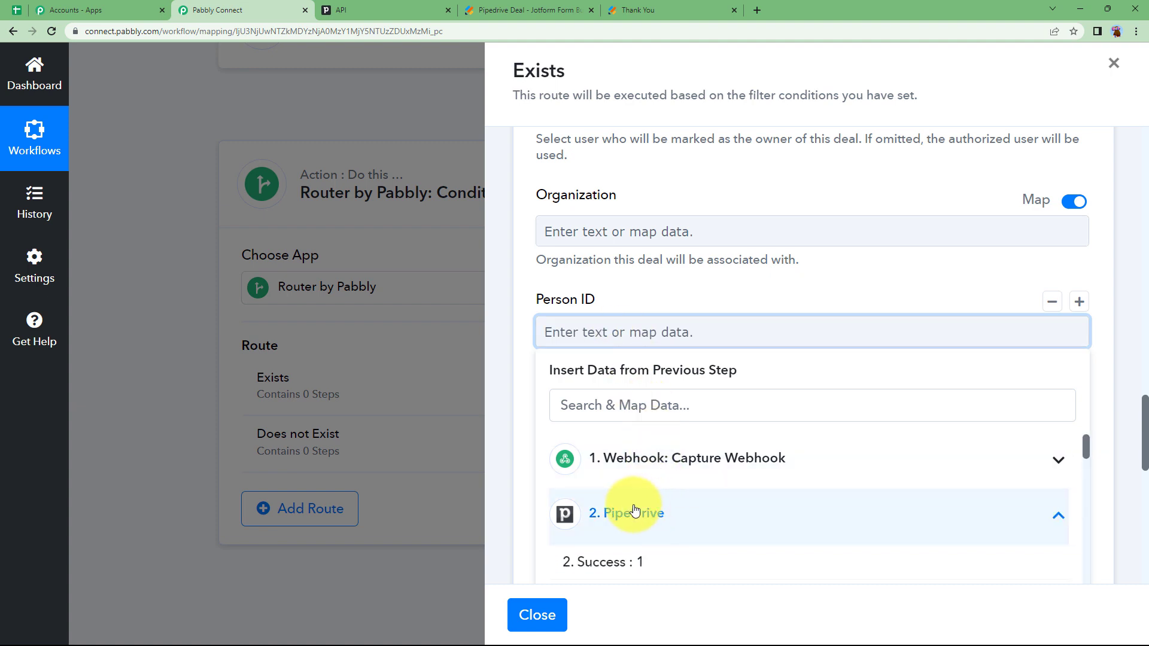
scroll(634, 510, "down", 2)
left_click(697, 513)
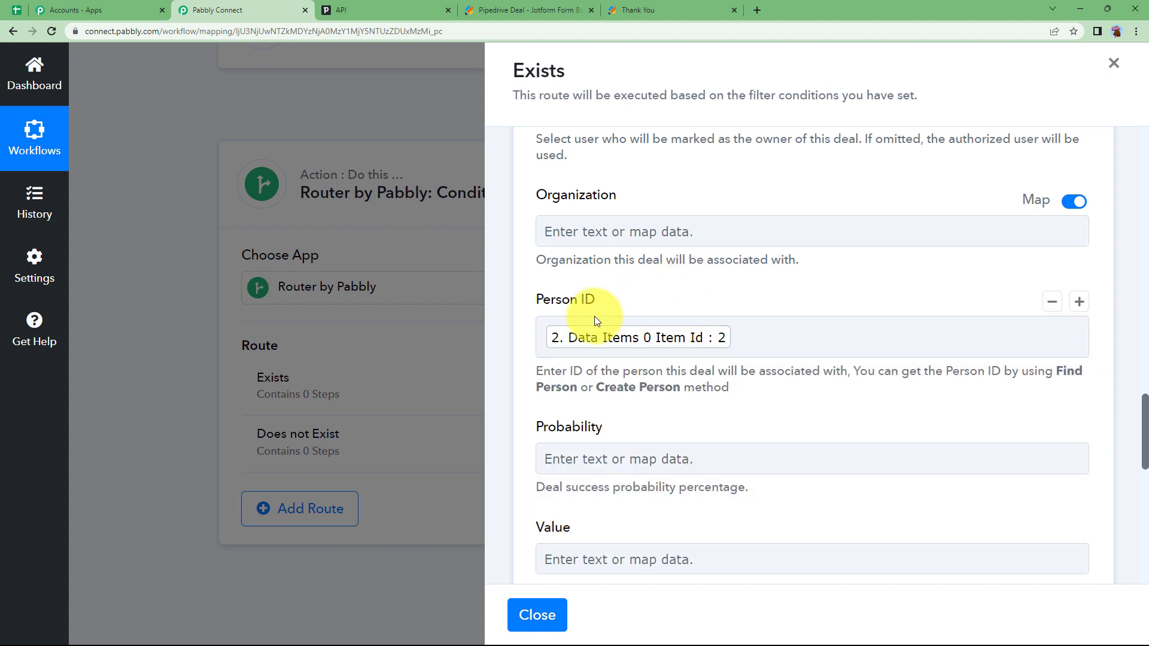
Find the webhook's "RawRequest Q8 ValueOf" field by searching for 200 and map it to the deal's Value
scroll(599, 400, "down", 2)
left_click(596, 436)
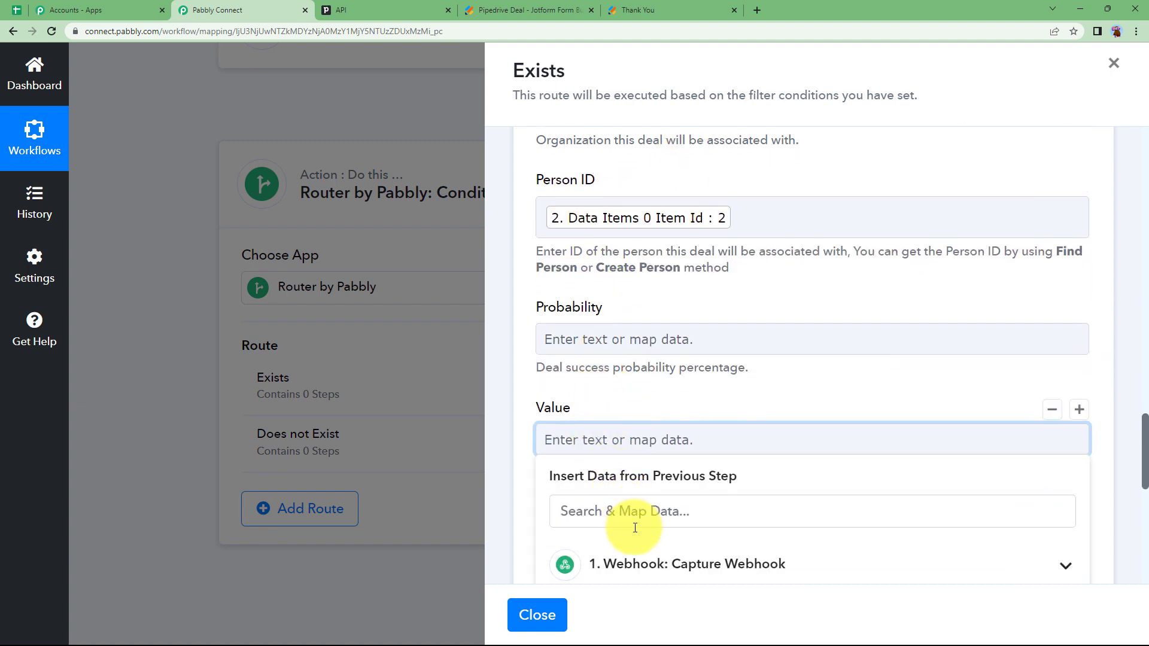
scroll(612, 458, "down", 4)
left_click(684, 336)
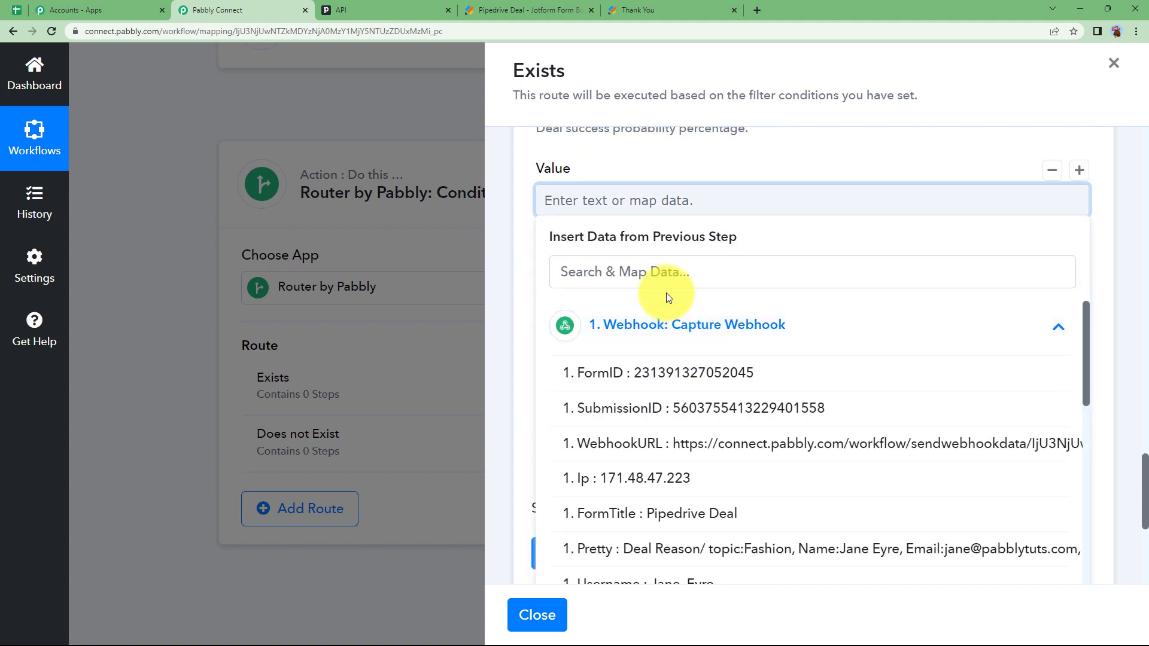
left_click(661, 273)
type("200")
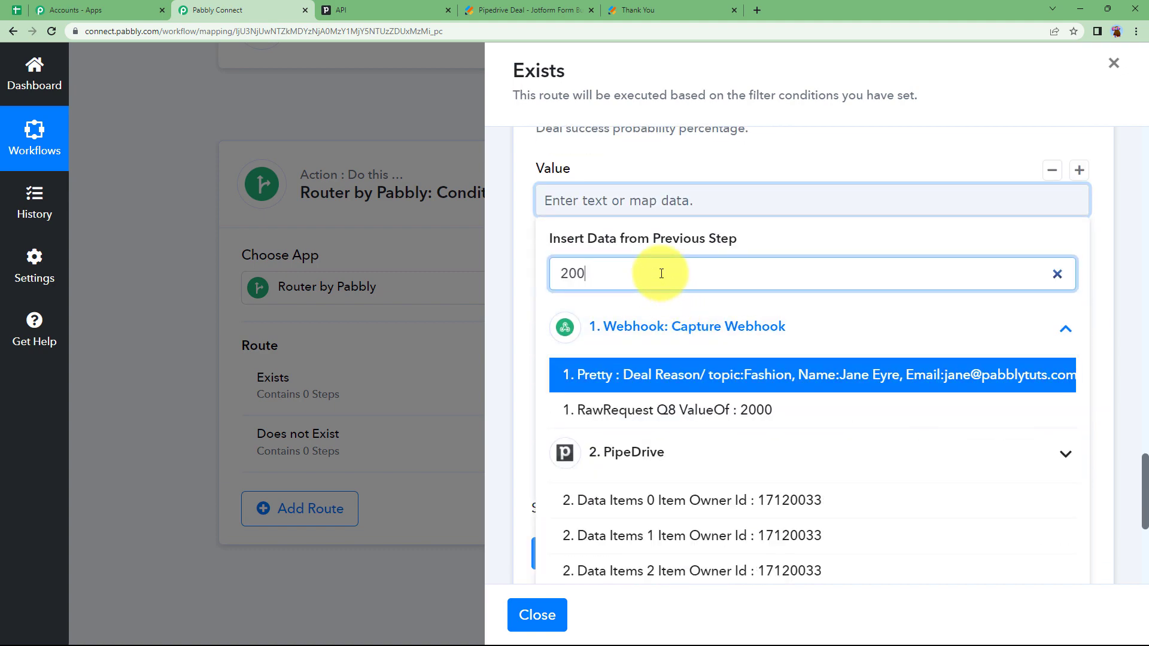
left_click(682, 410)
left_click(818, 188)
left_click(818, 181)
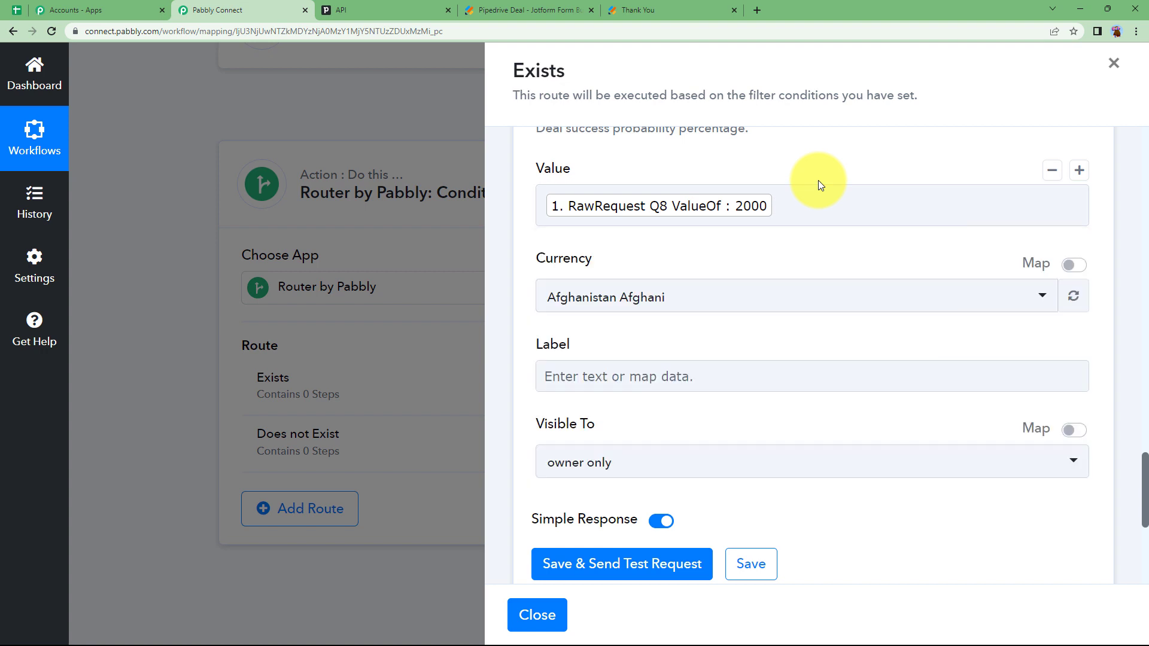
Set the deal's Currency to Indian Rupee
scroll(594, 336, "down", 2)
left_click(664, 177)
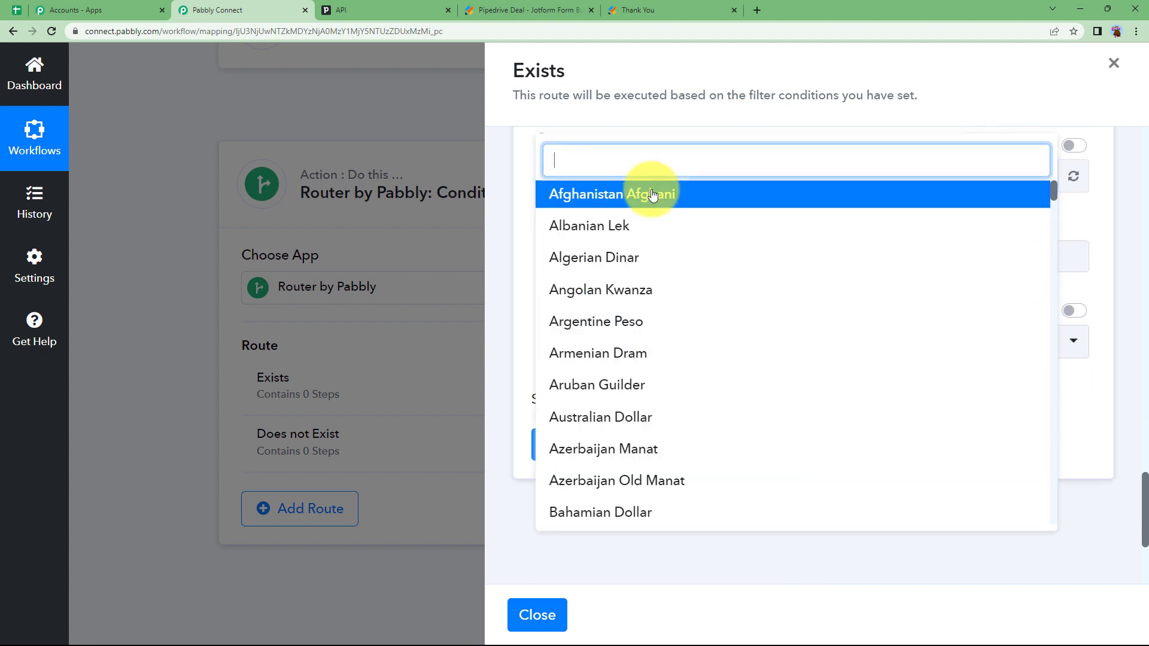
type("indi")
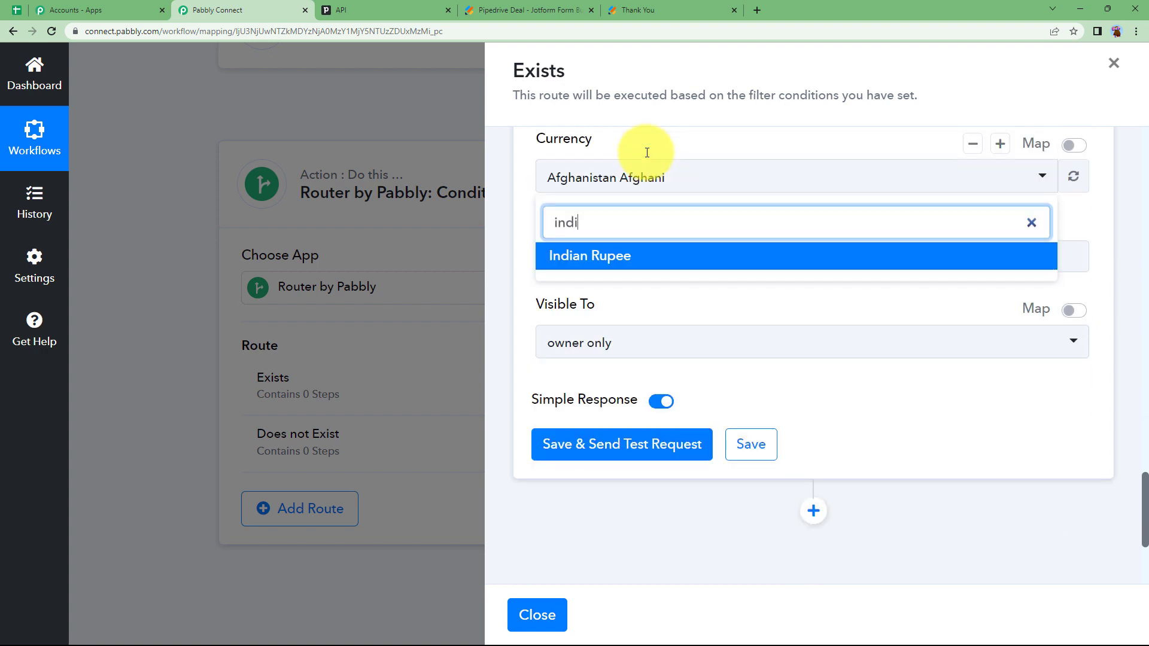
left_click(701, 258)
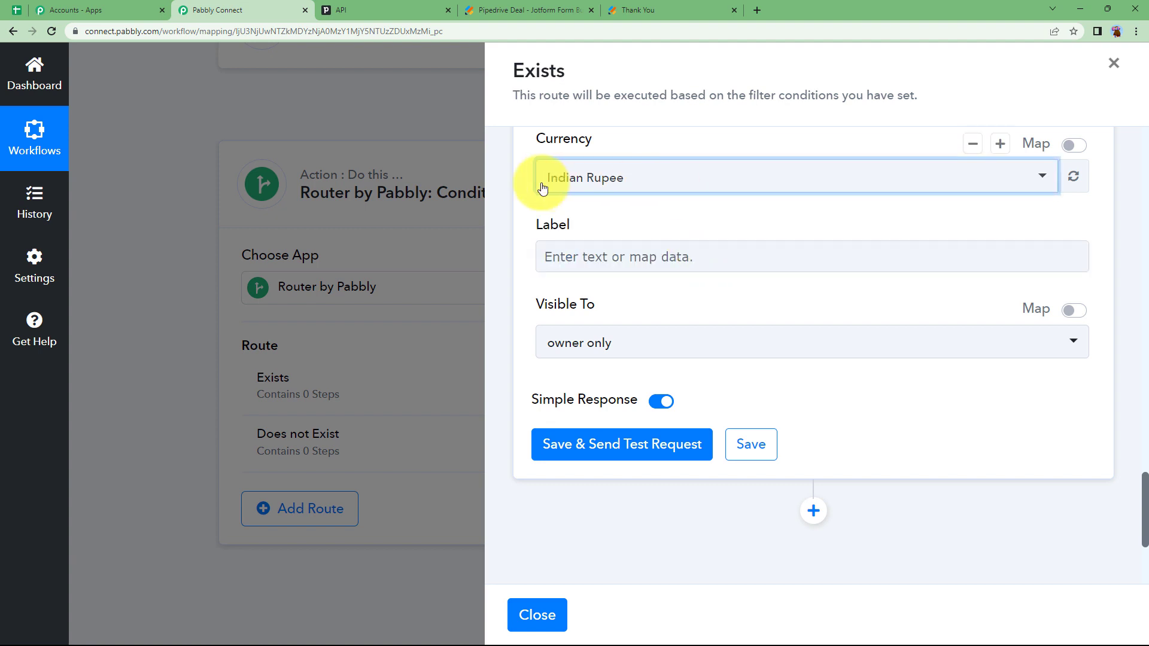
Save the Create Deal step, send a test request and review the response received
left_click(637, 447)
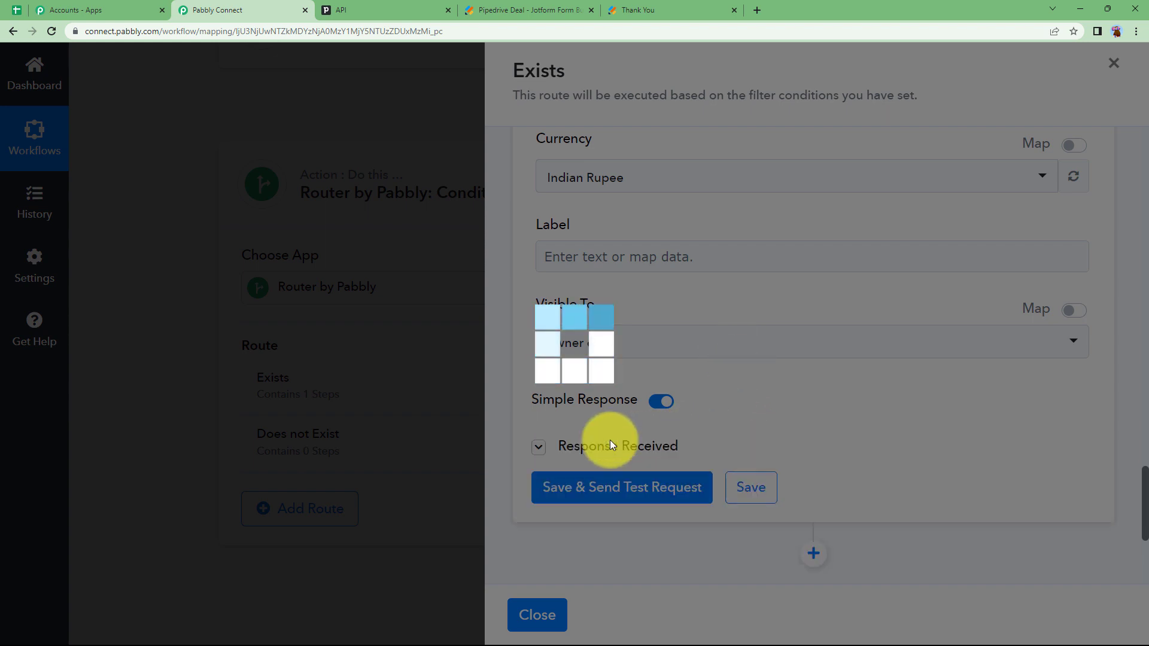
scroll(724, 451, "down", 1)
scroll(724, 452, "down", 2)
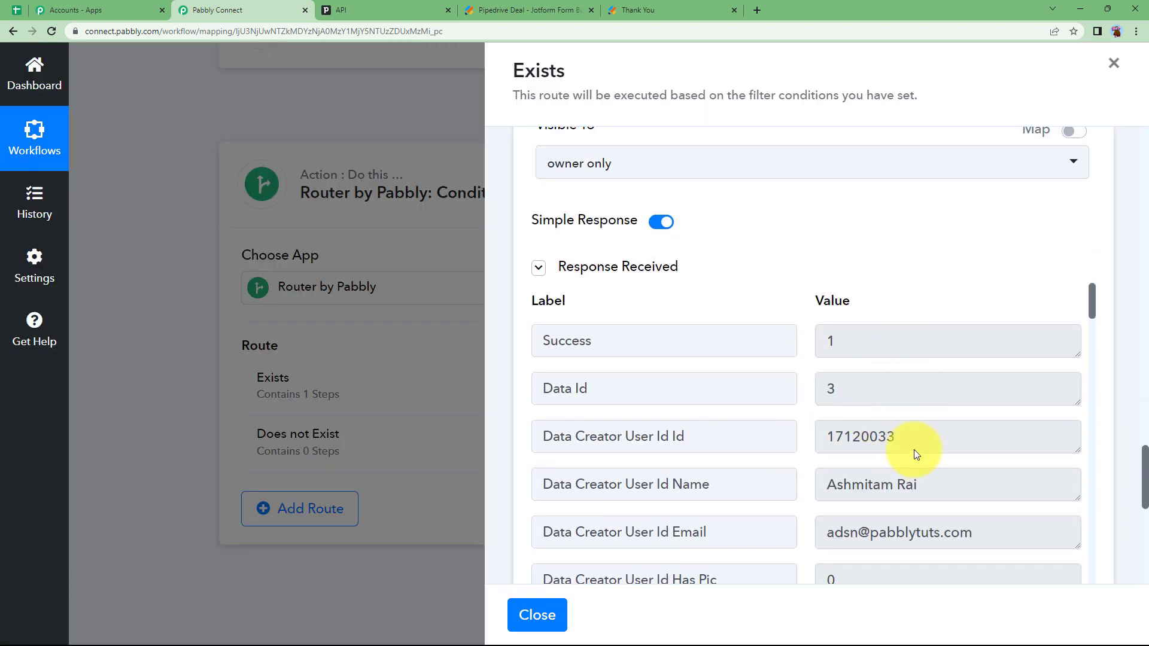
scroll(914, 450, "down", 8)
Switch to Pipedrive, check the newly created deal in the Deals pipeline and return to Pabbly Connect
left_click(393, 7)
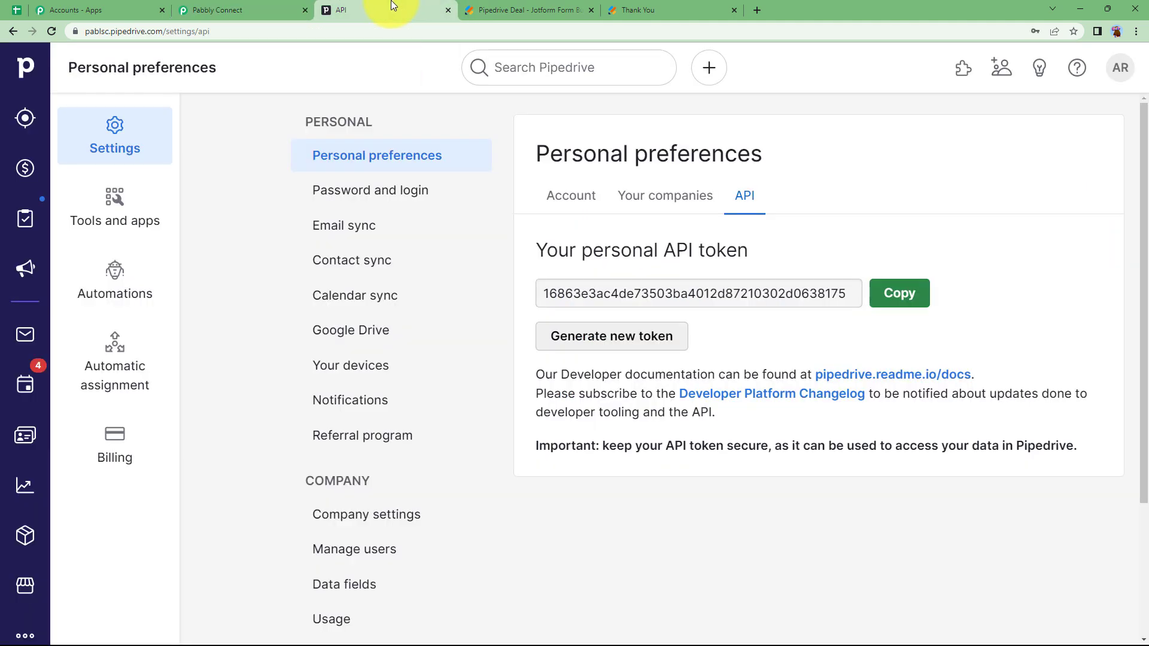
left_click(28, 168)
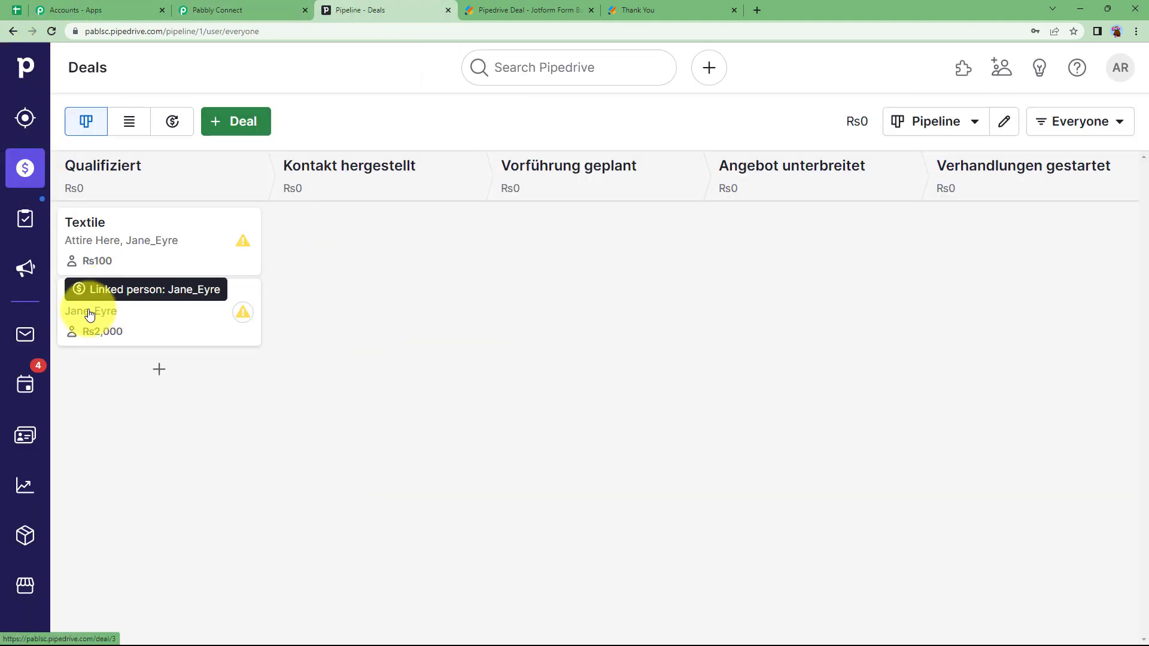
left_click(267, 7)
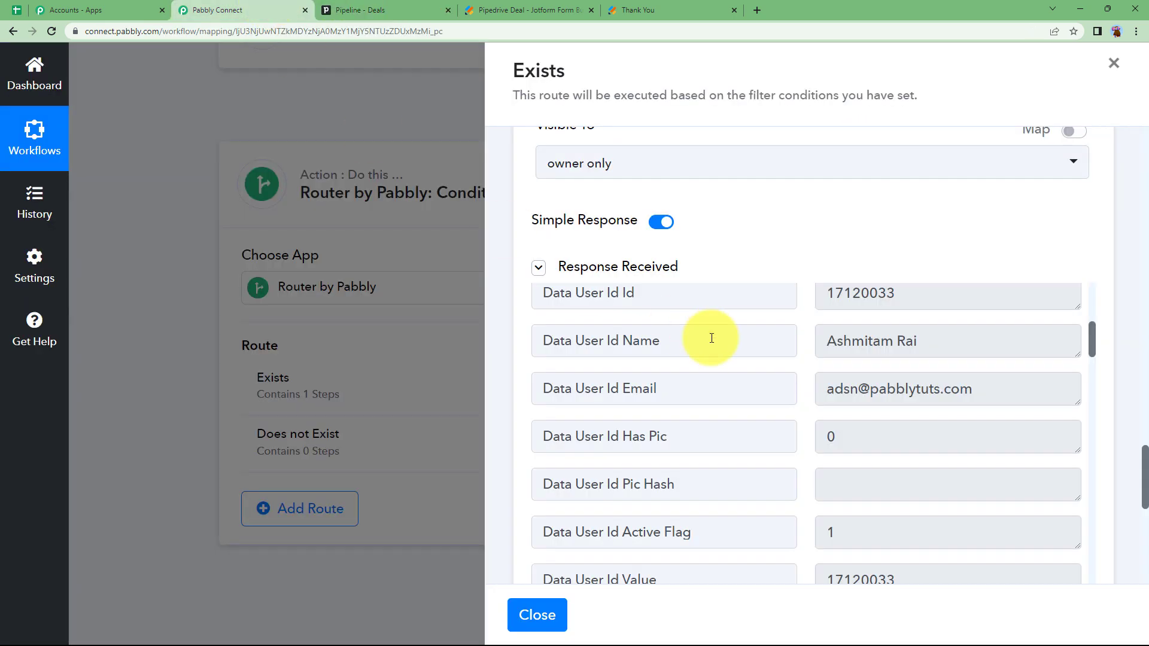
Review the Exists route from the deal response back to its filter condition and close the route
scroll(786, 247, "up", 15)
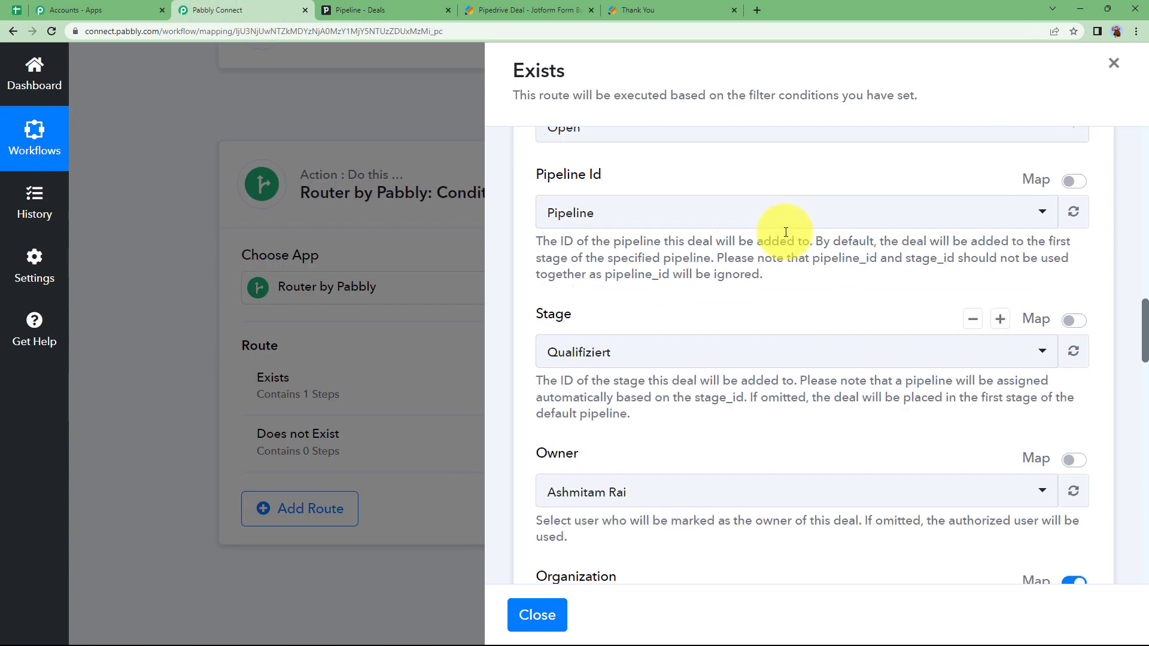
scroll(785, 232, "up", 15)
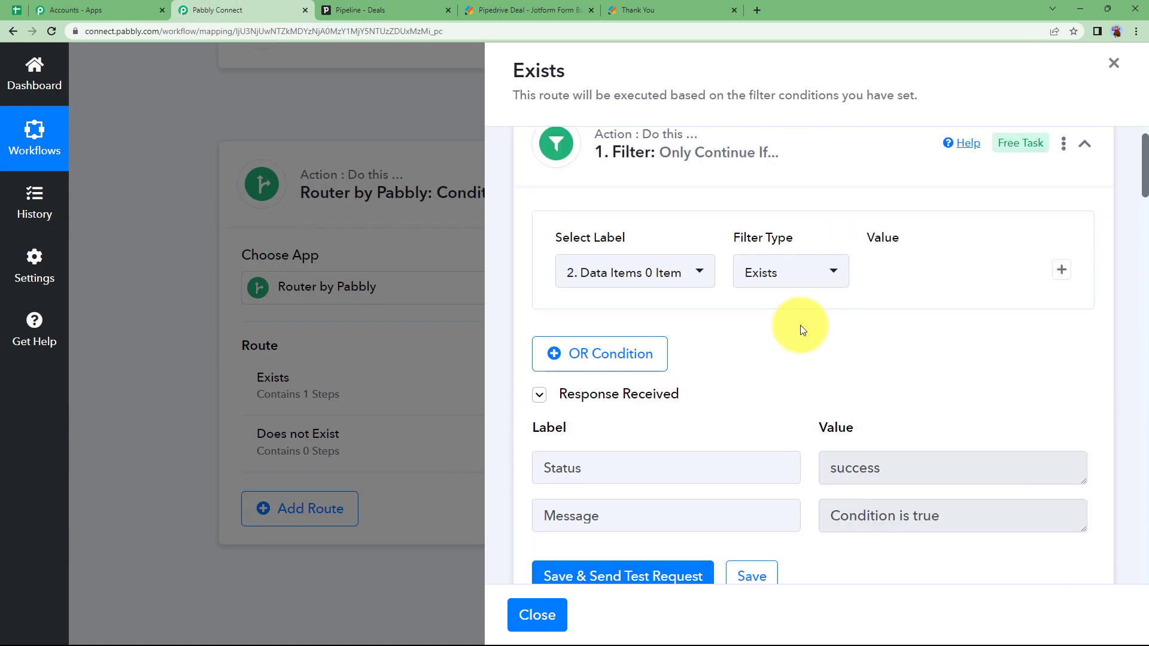
scroll(803, 330, "up", 2)
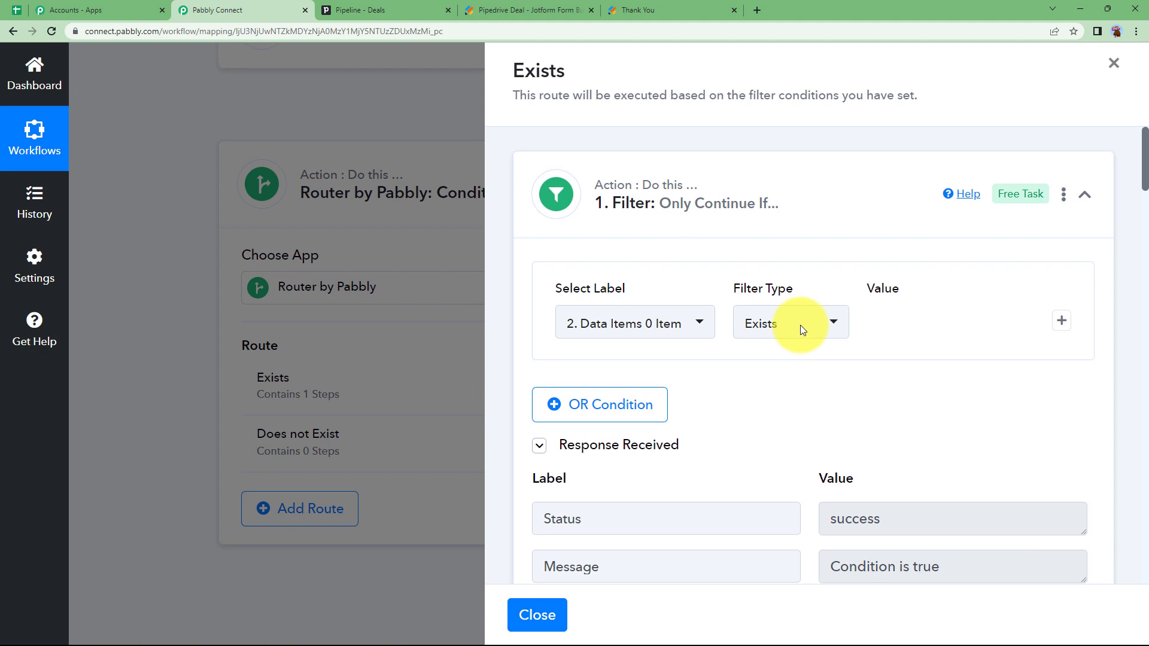
left_click(458, 131)
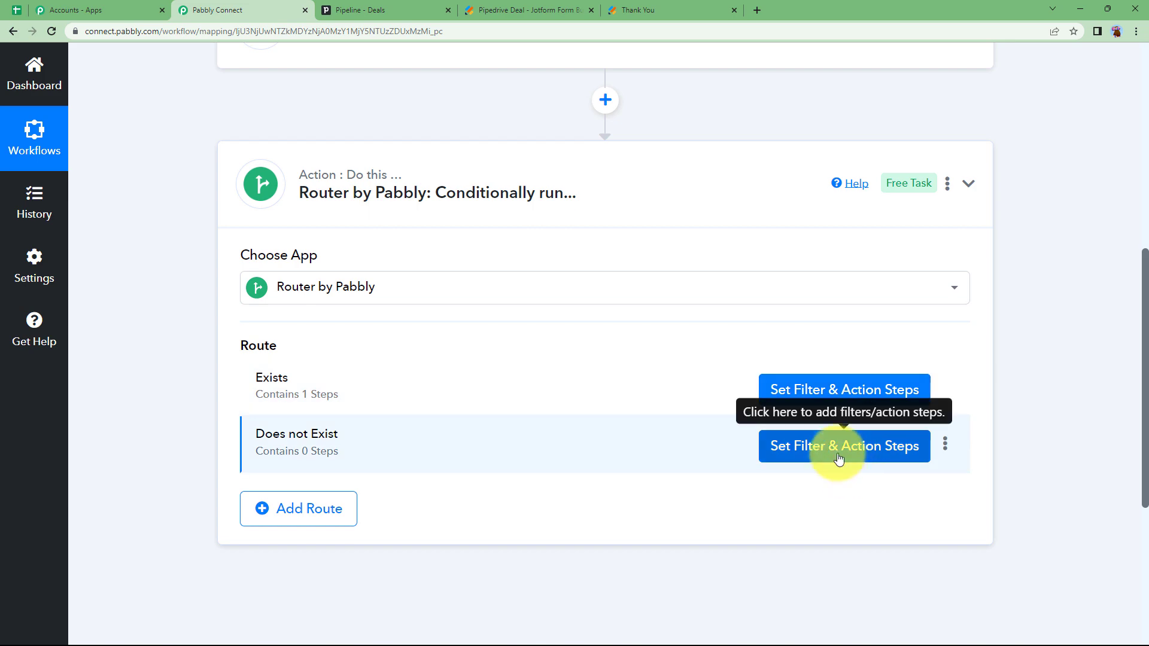
Set the Does not Exist route's filter to PipeDrive's "Data Items 0 Item Id" with the filter type Does not exist
left_click(819, 459)
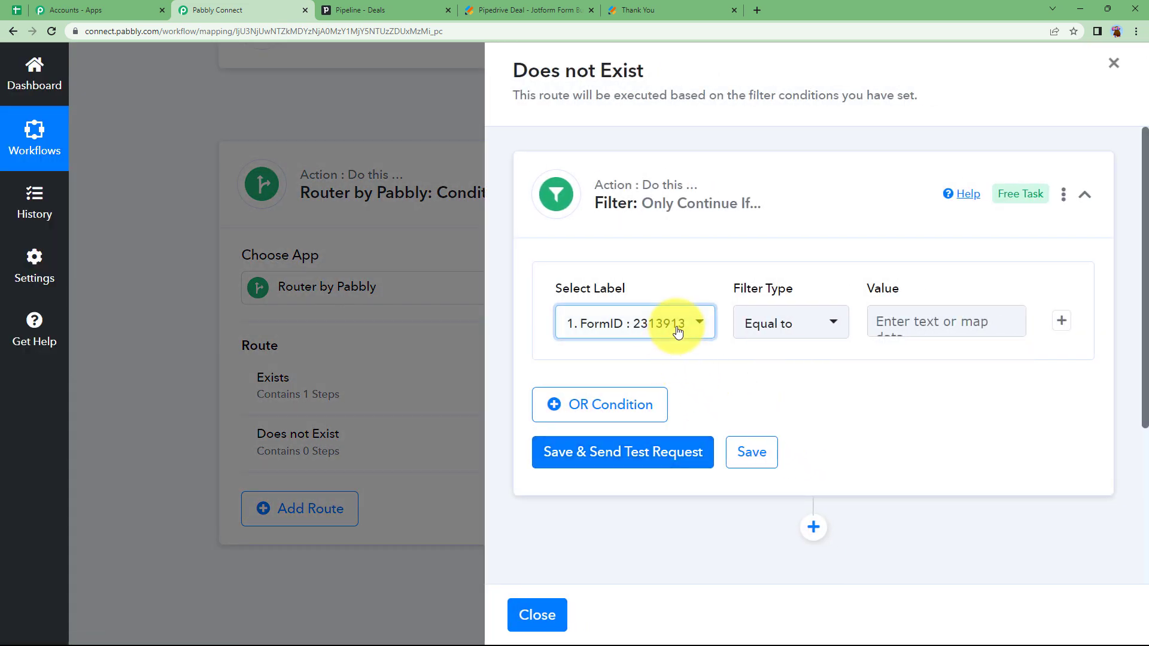
left_click(678, 332)
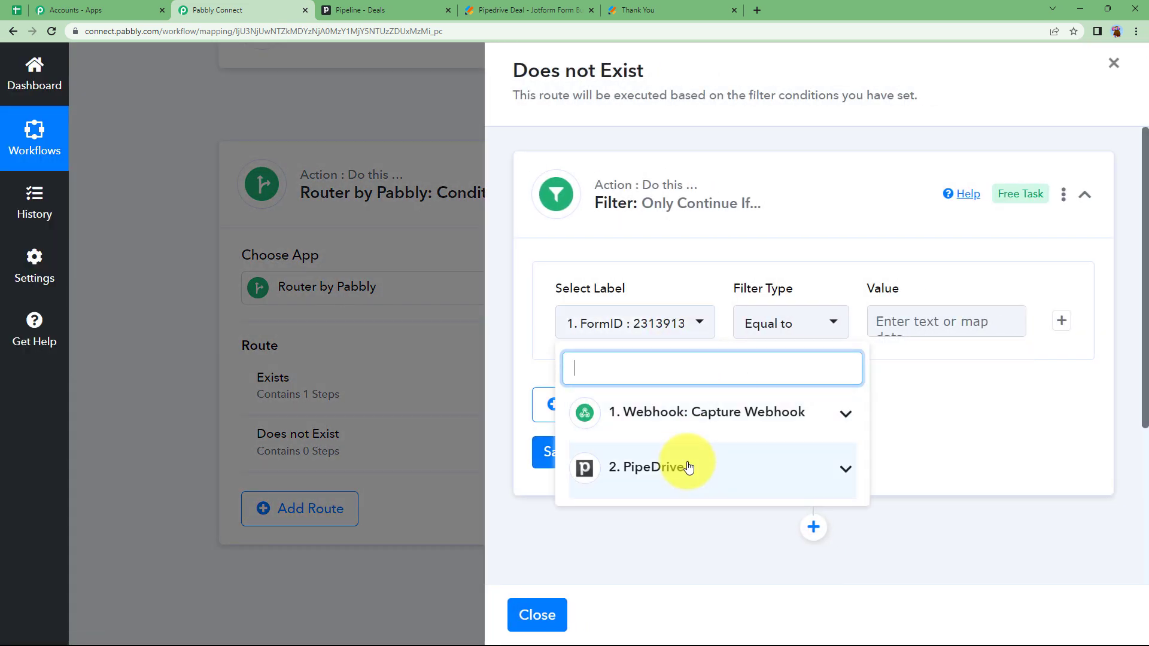
left_click(658, 467)
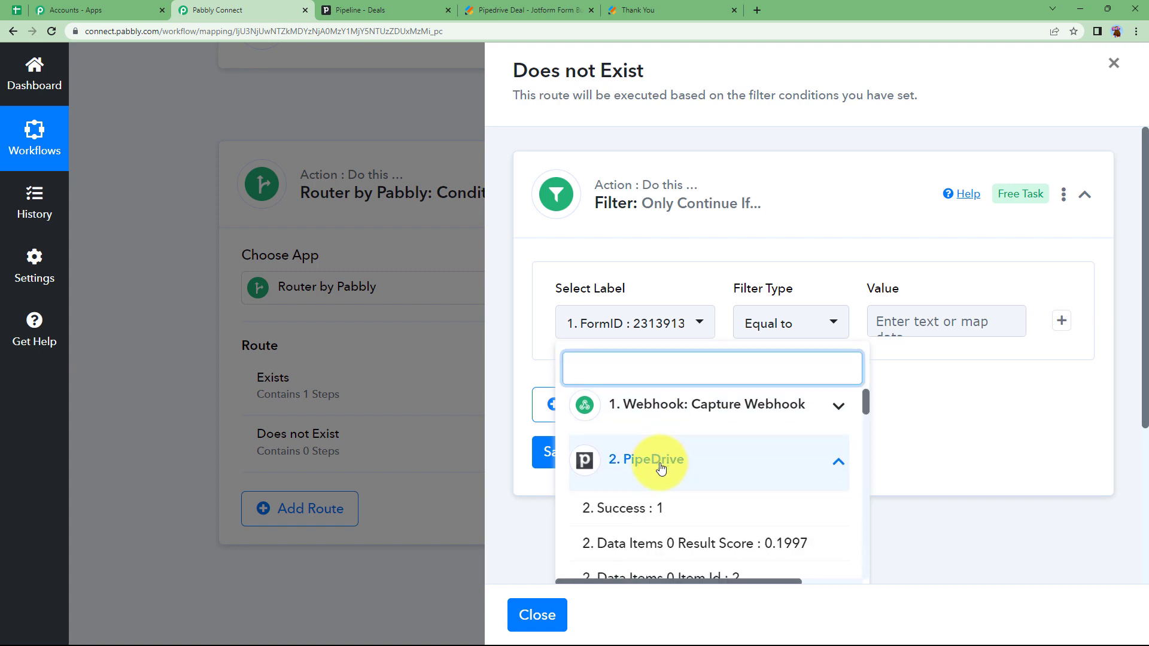
scroll(676, 509, "down", 1)
left_click(688, 533)
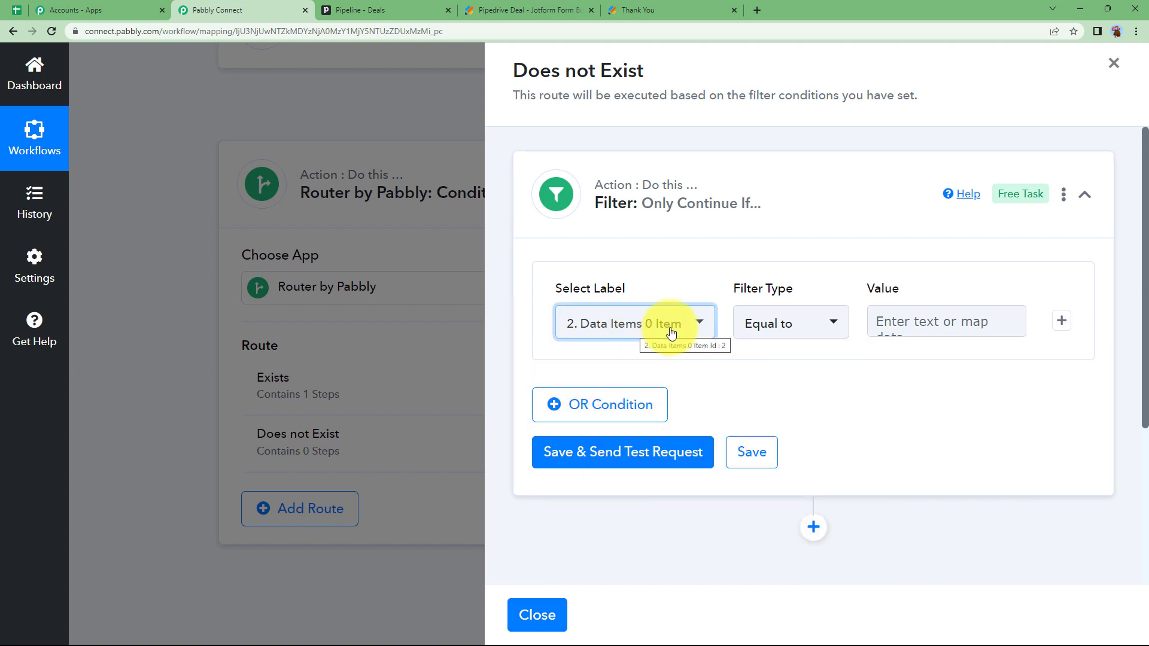
left_click(753, 335)
left_click(781, 354)
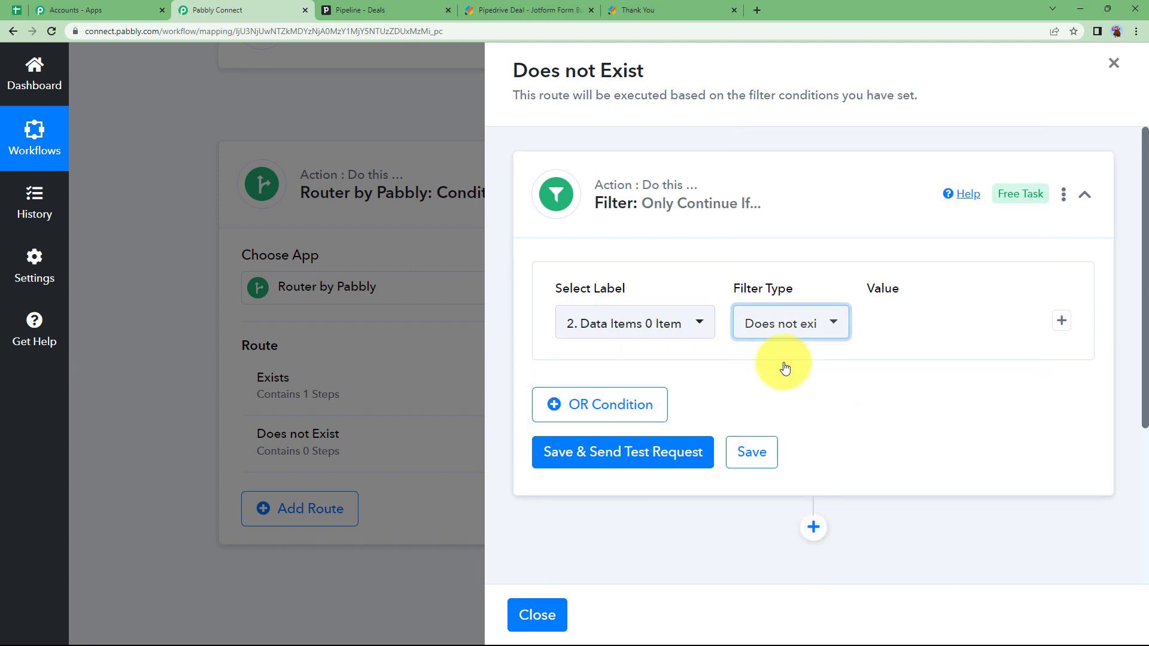
Save the Does not Exist filter, send a test request and review the status and message received
left_click(669, 445)
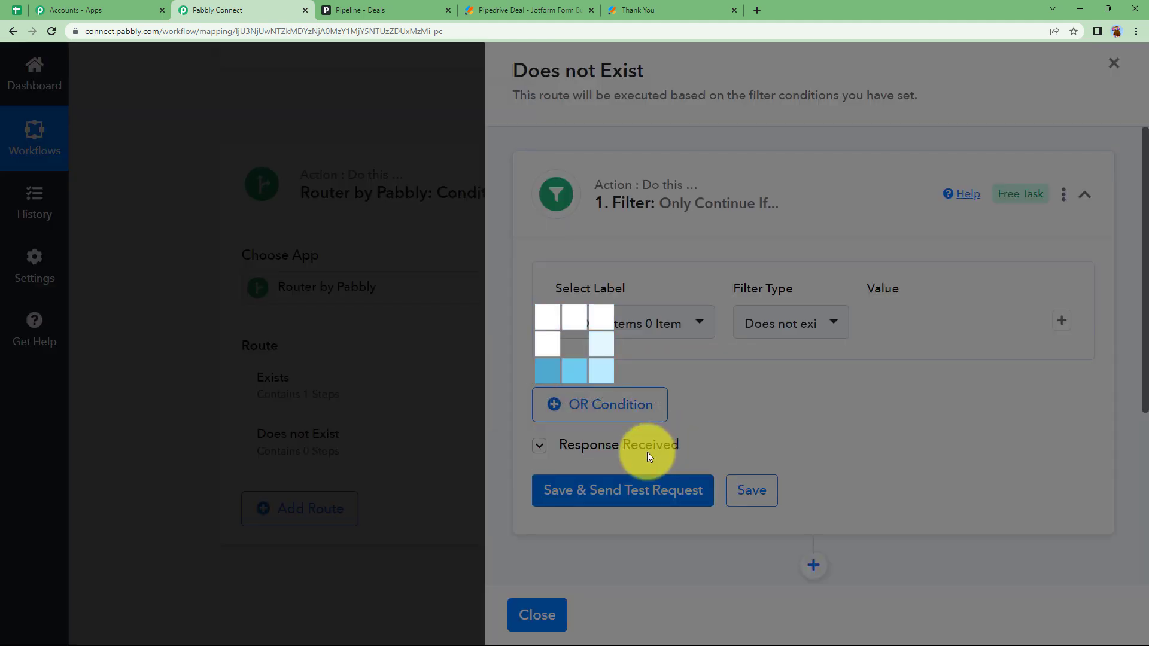
scroll(706, 416, "down", 3)
left_click_drag(945, 387, 821, 411)
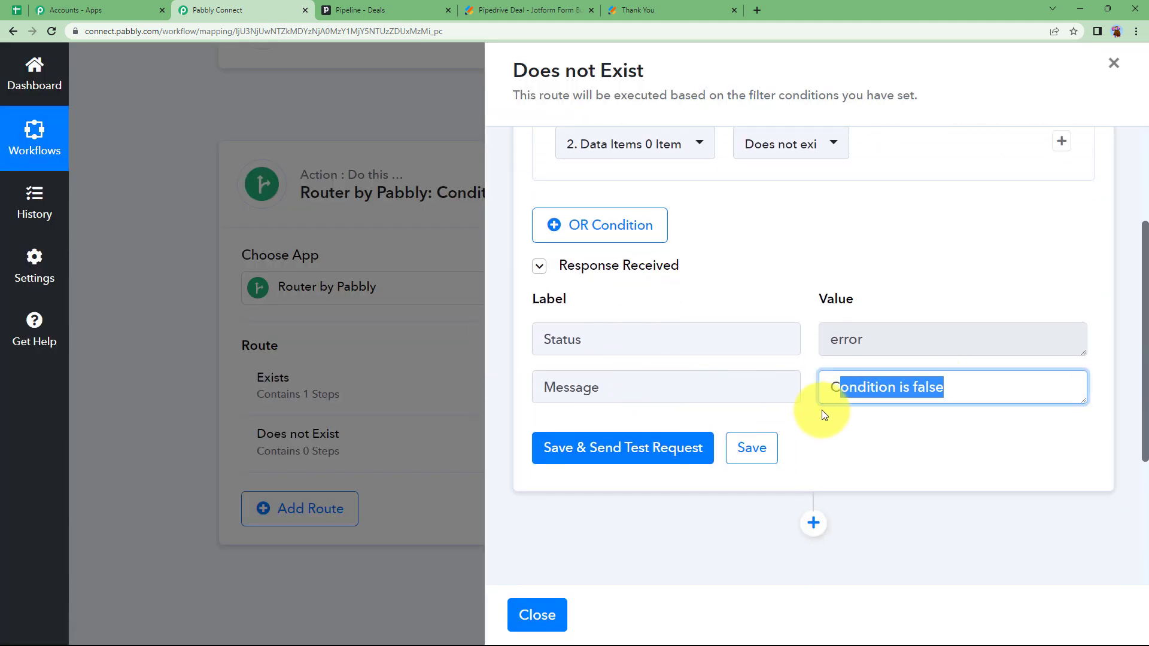
left_click(840, 421)
scroll(804, 346, "up", 2)
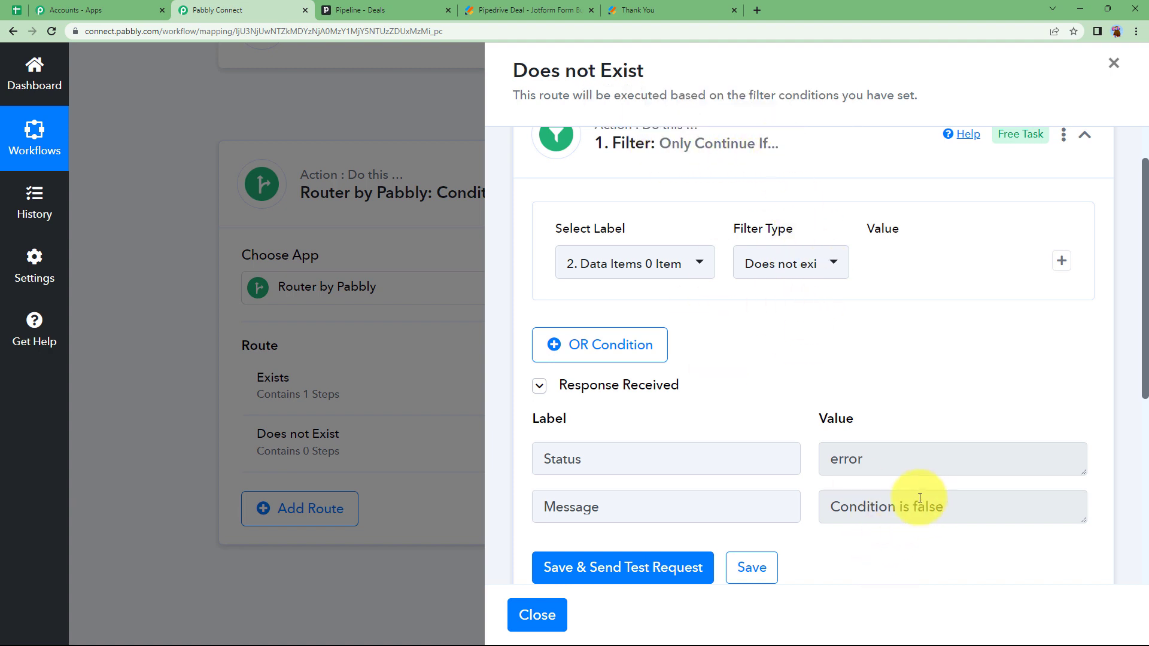
Add a PipeDrive action after the filter with the Create a Person event, using the existing connection PipeDrive #40
scroll(957, 277, "down", 3)
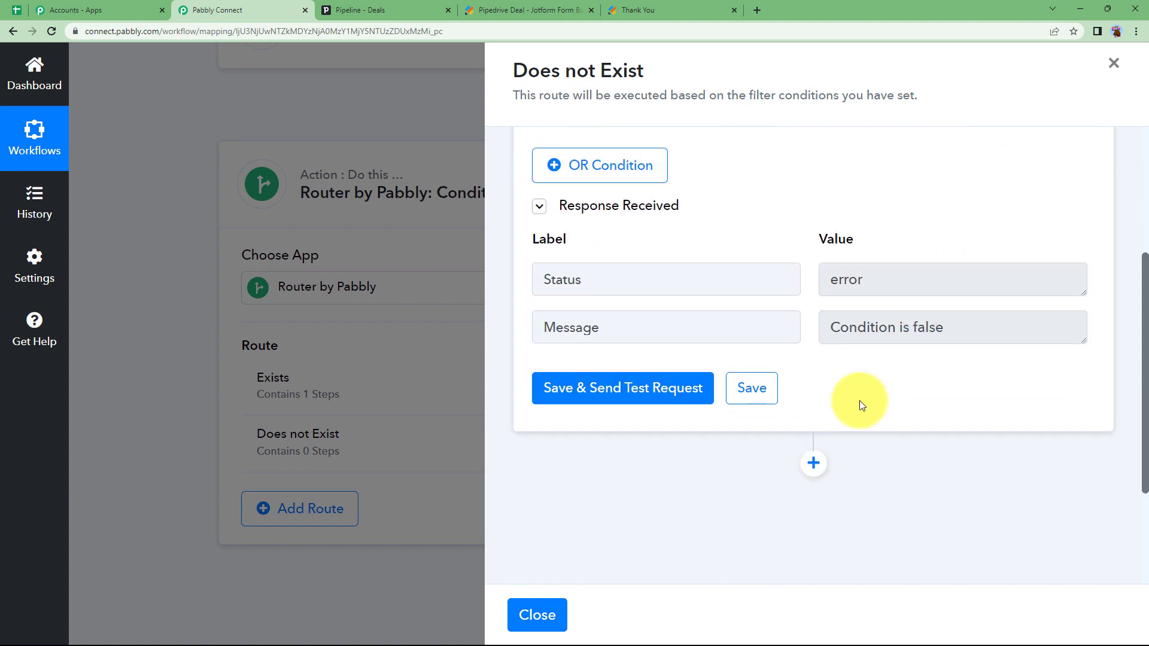
left_click(816, 469)
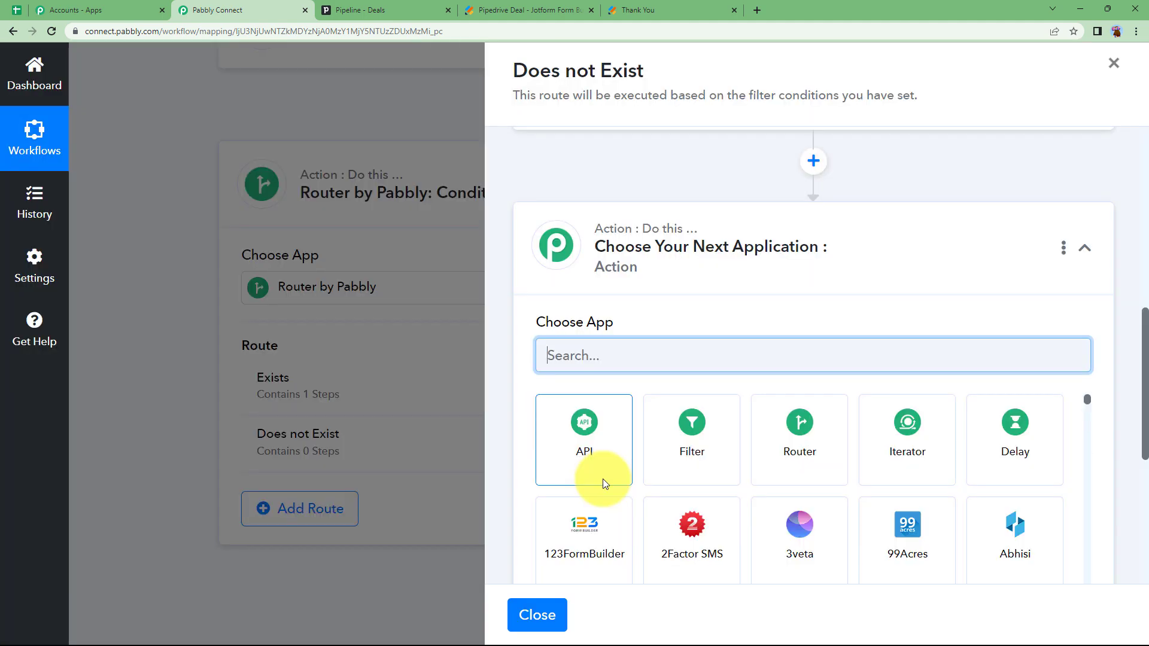
type("pip")
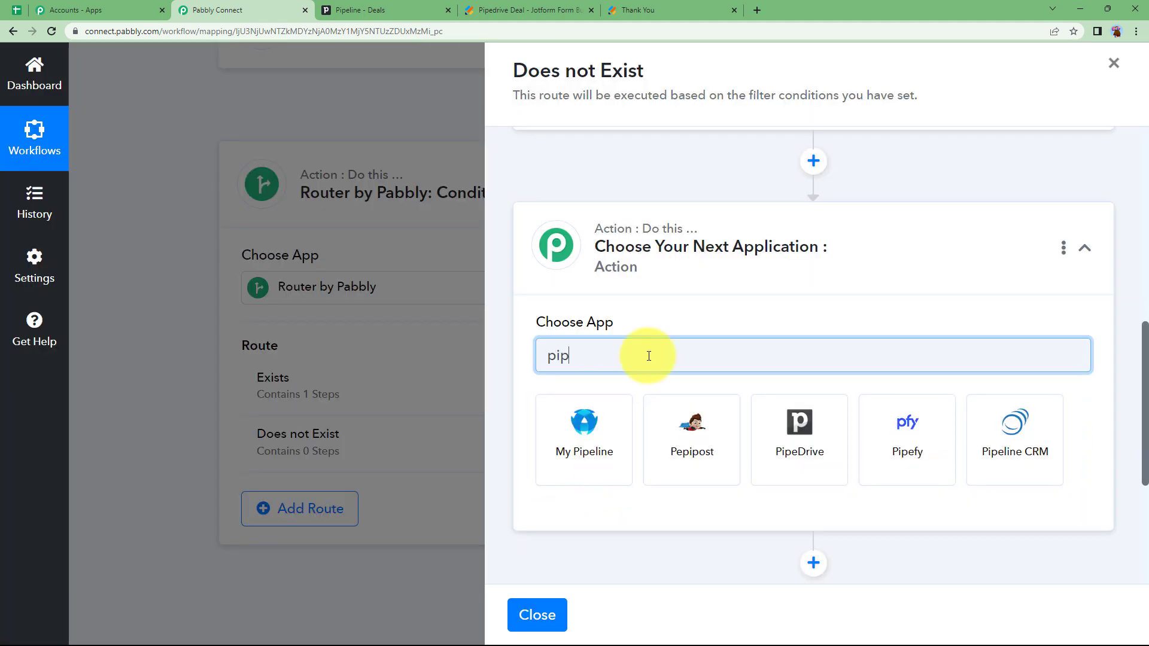
left_click(815, 436)
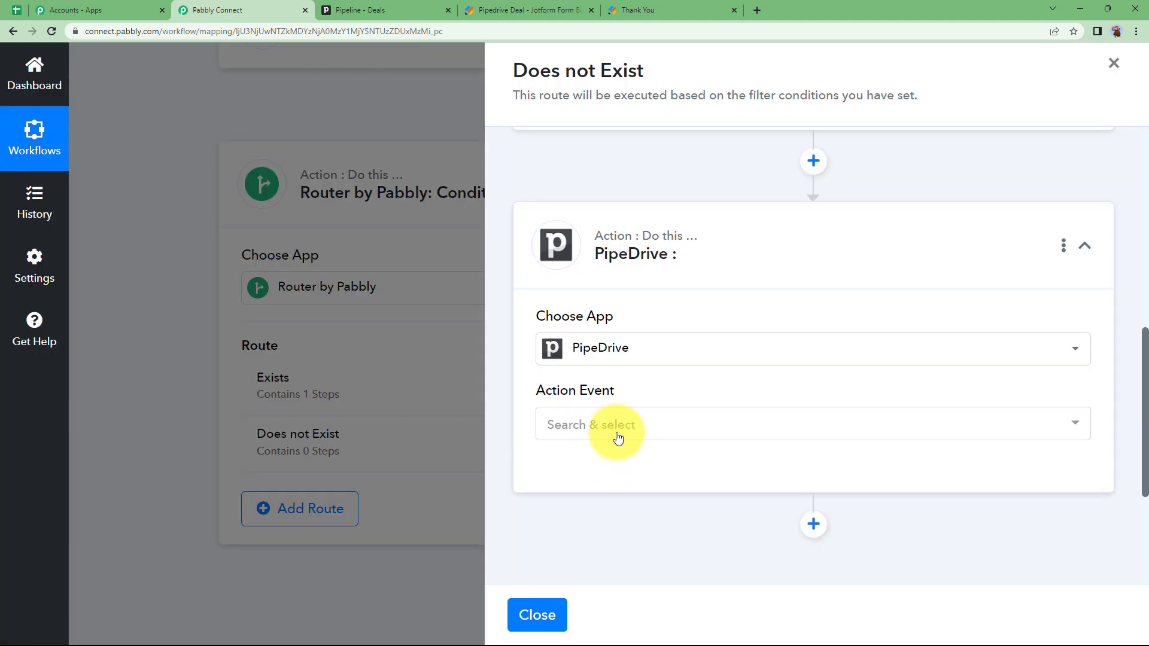
left_click(616, 437)
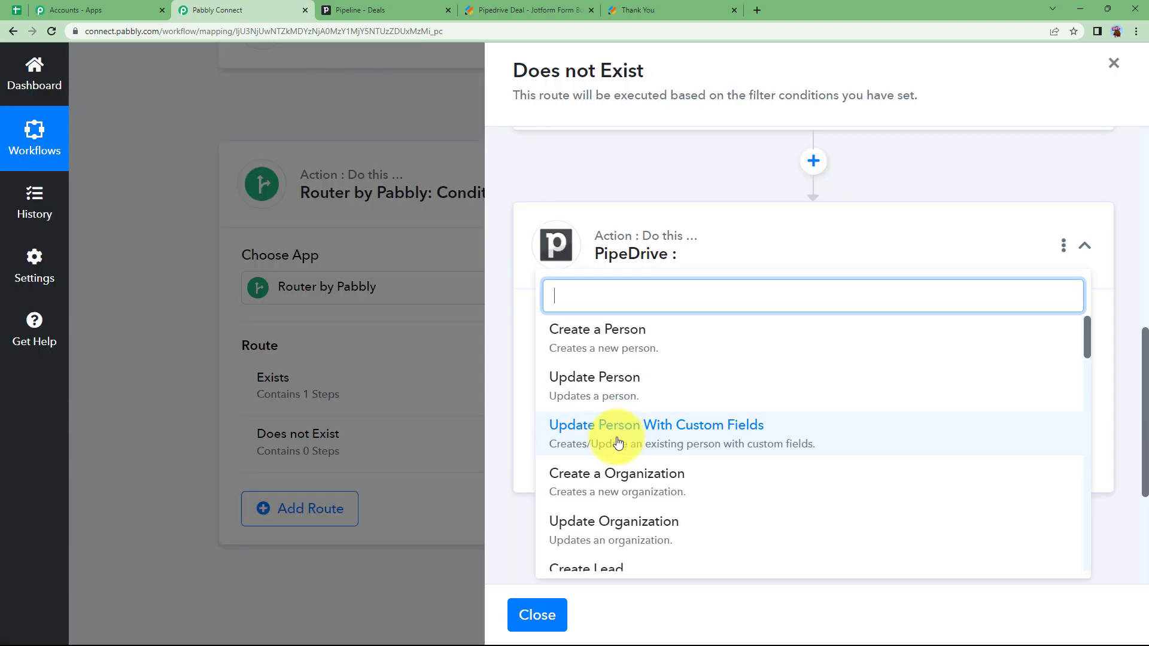
left_click(635, 337)
left_click(586, 470)
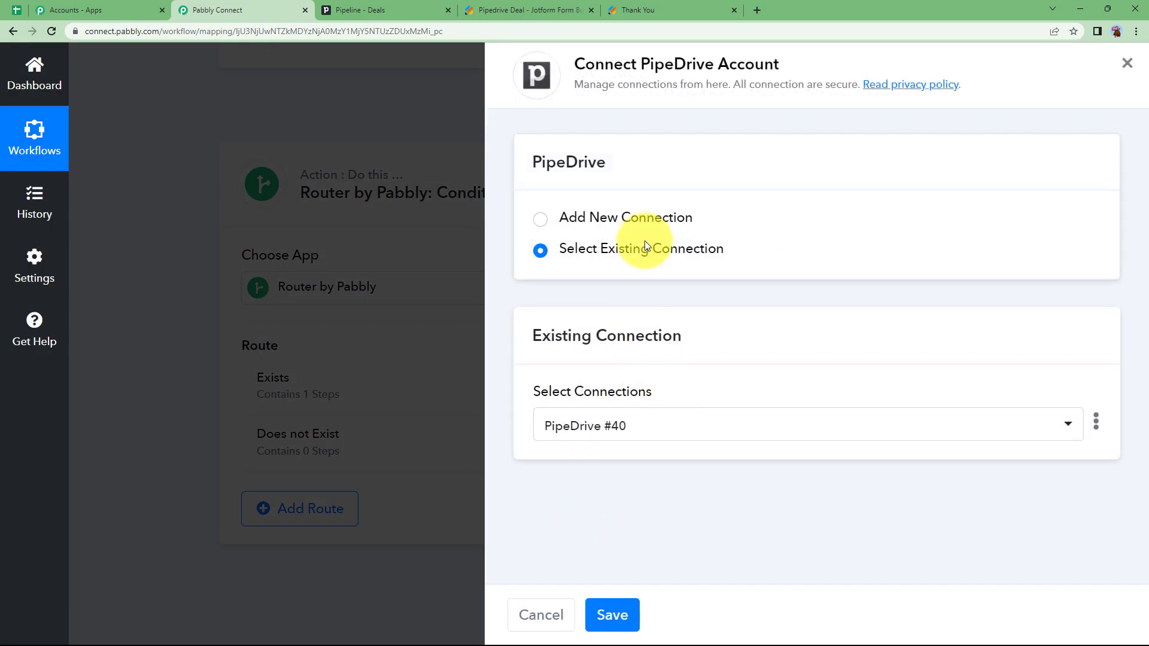
left_click(627, 614)
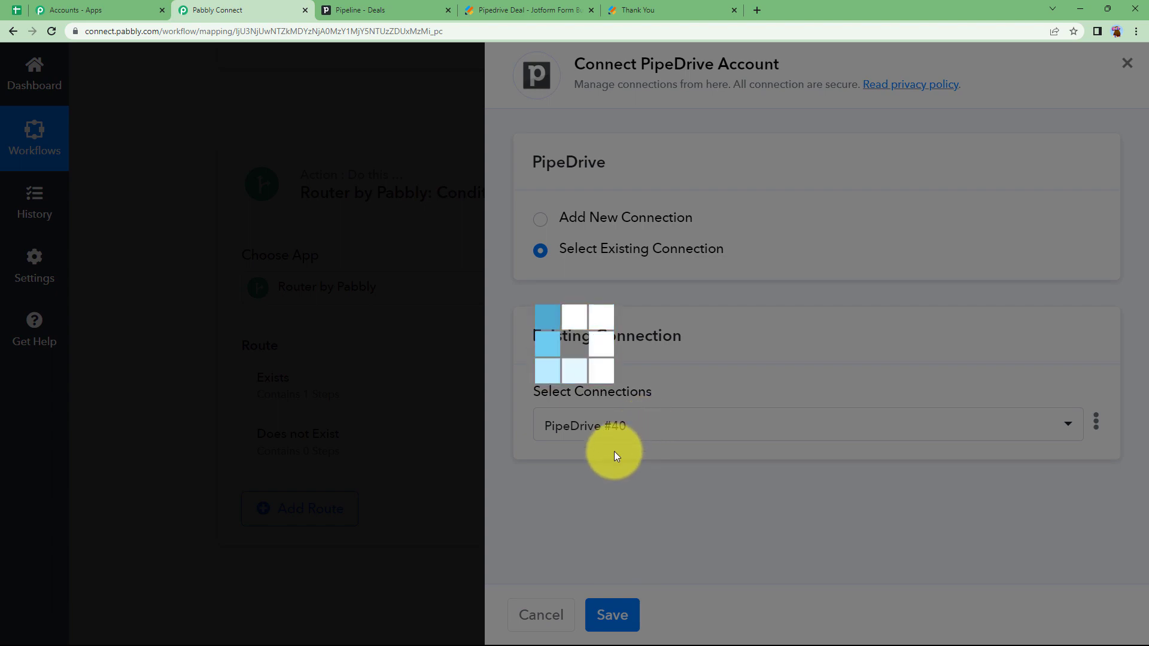
Map the person's Name to the webhook's Username field
scroll(642, 464, "down", 4)
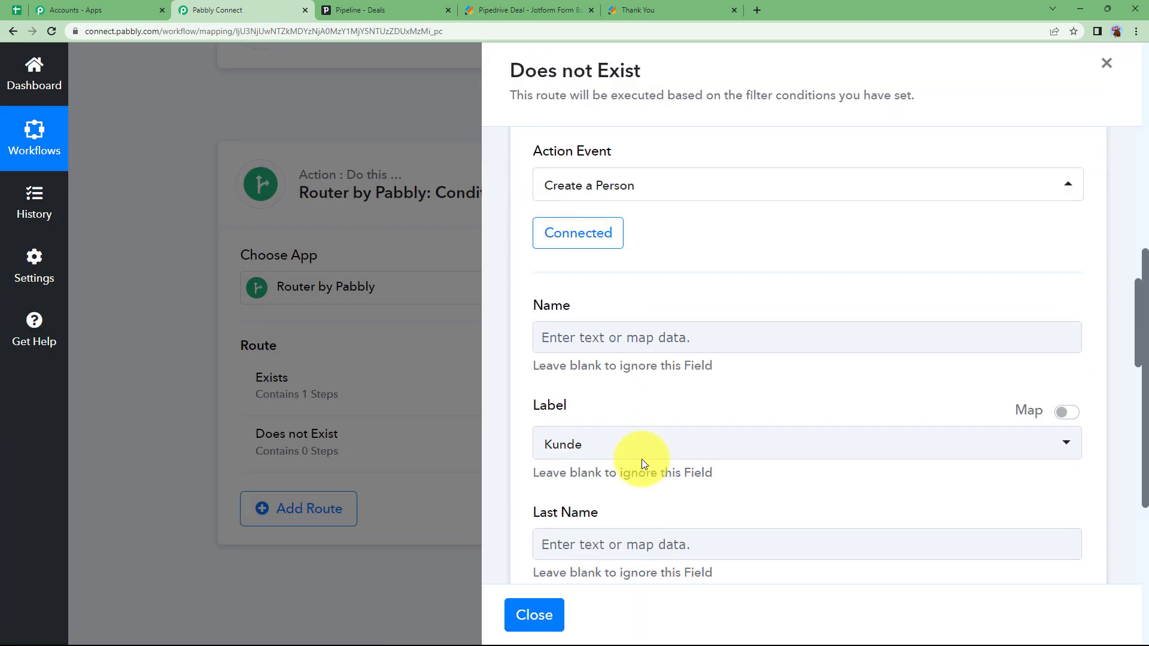
left_click(655, 337)
left_click(657, 465)
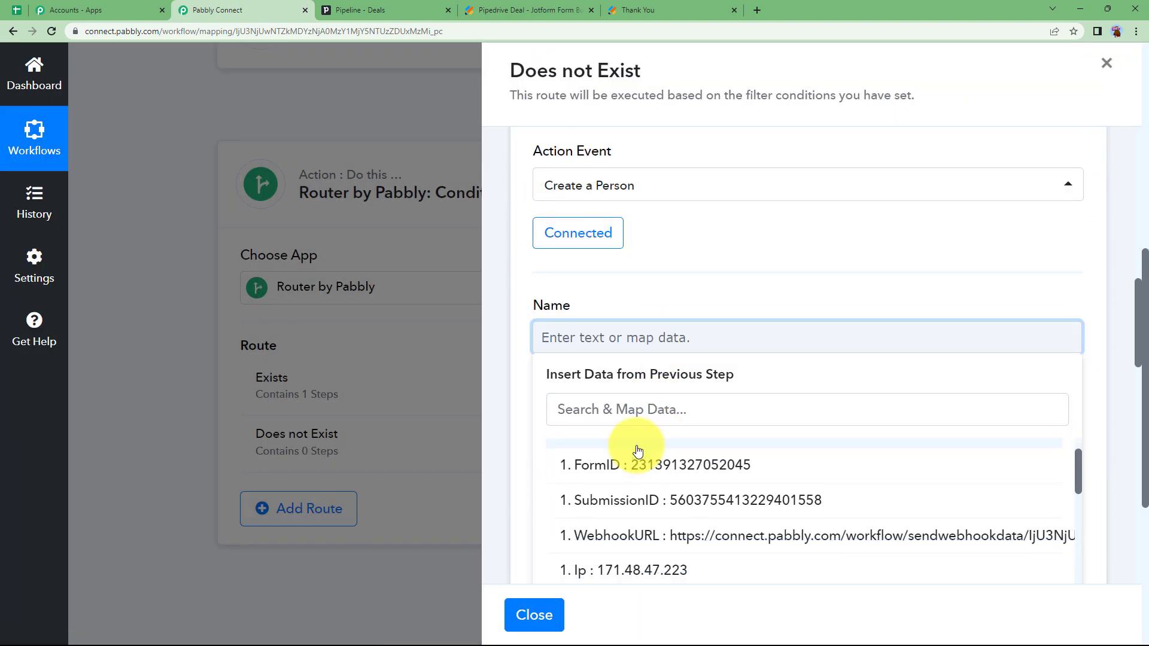
scroll(641, 455, "down", 6)
scroll(677, 517, "up", 2)
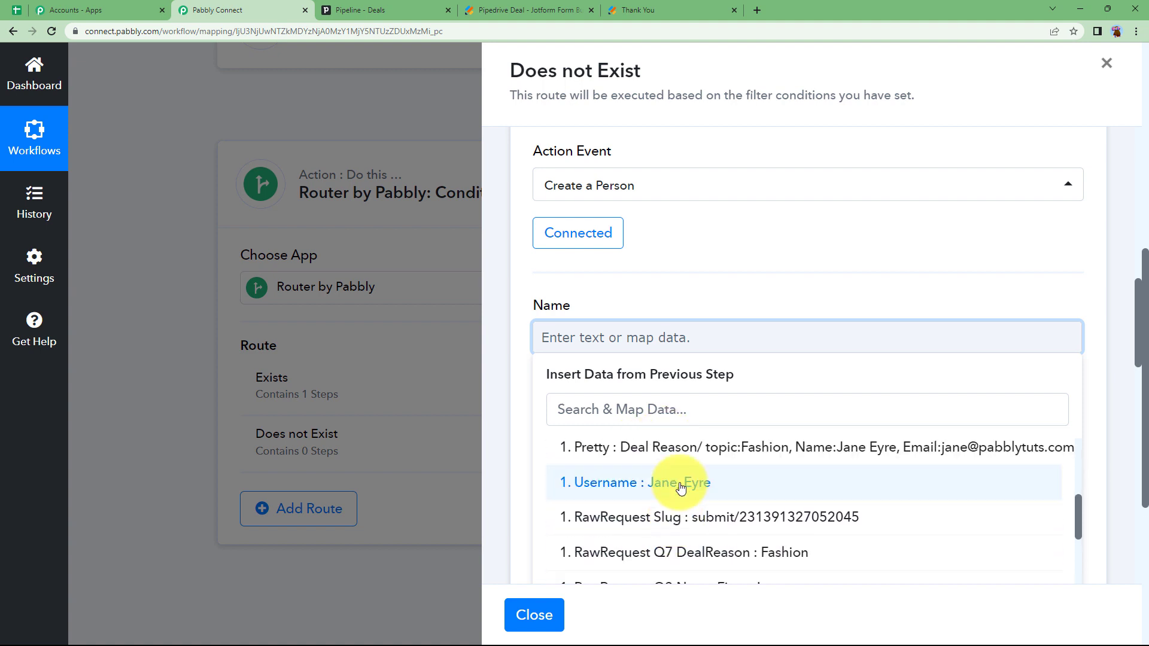
left_click(680, 482)
Map the person's Last Name to the webhook's "RawRequest Q3 Name Last" field
scroll(641, 423, "down", 1)
left_click(586, 494)
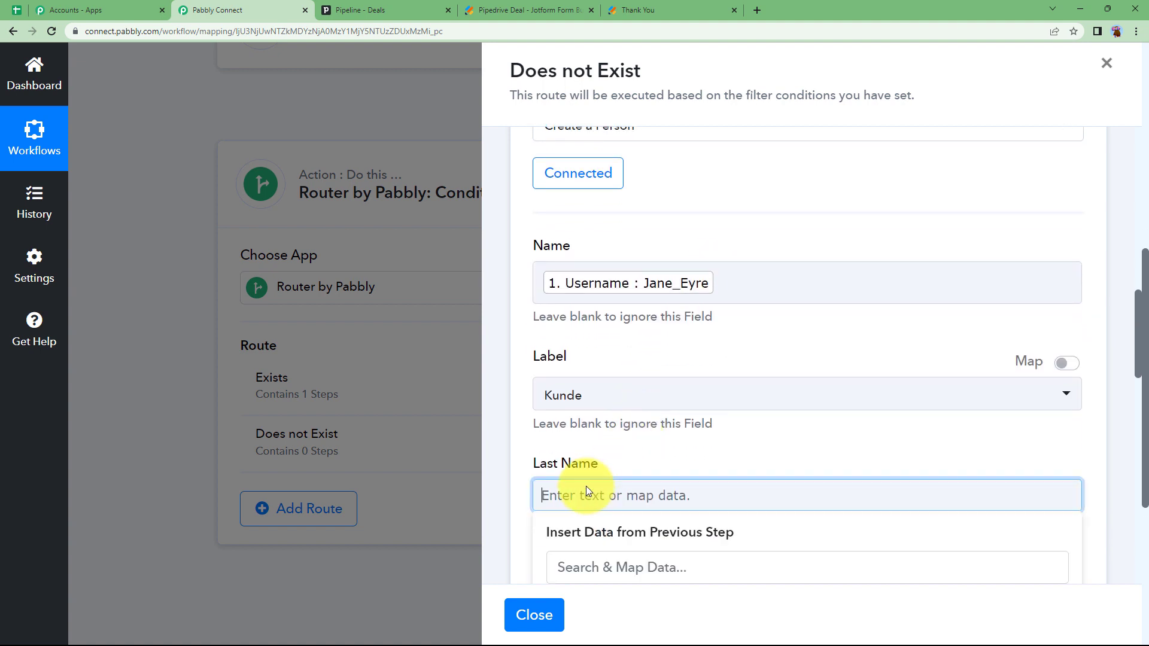
scroll(674, 403, "down", 3)
left_click(688, 461)
scroll(664, 456, "down", 5)
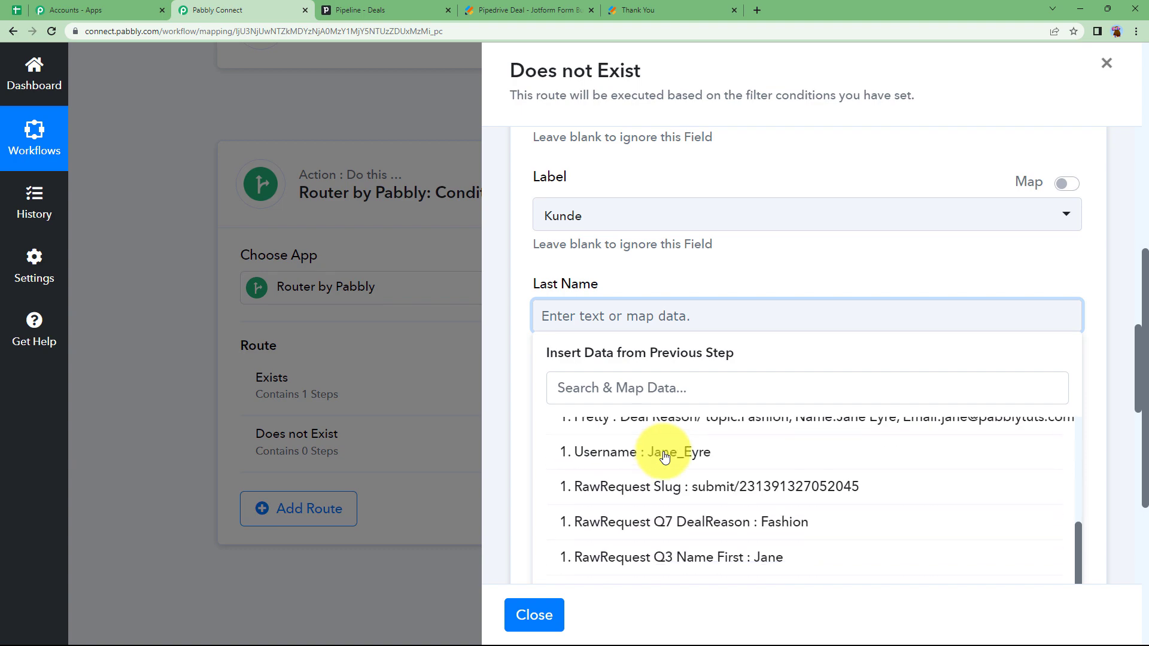
left_click(662, 540)
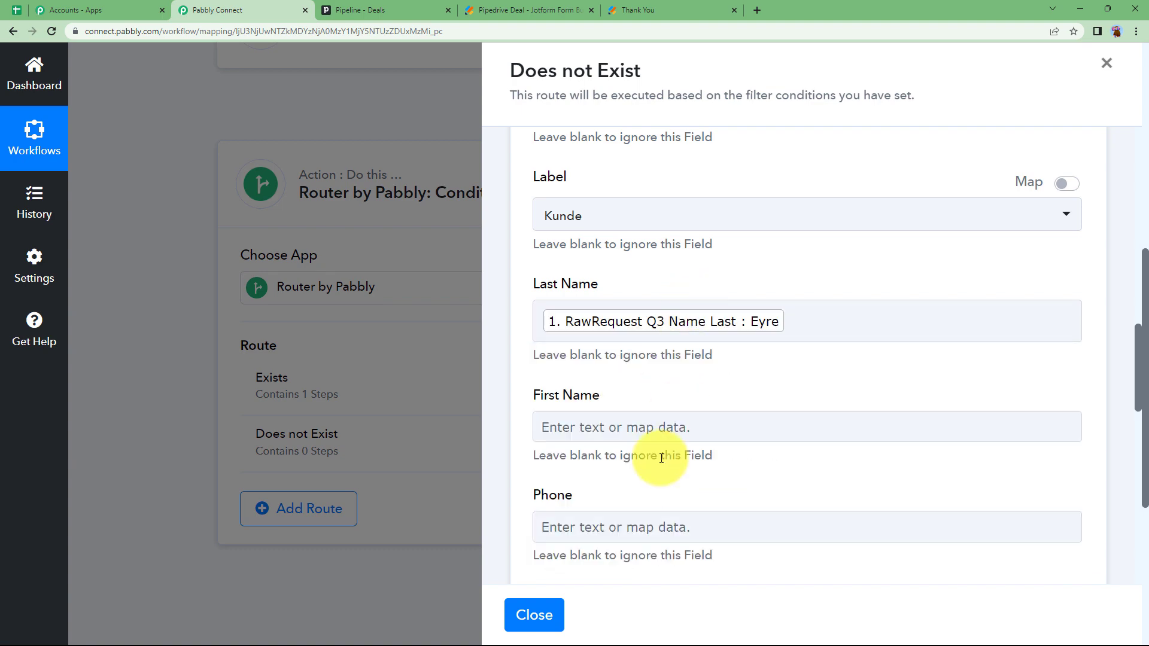
Map the person's First Name to the webhook's "RawRequest Q3 Name First" field
left_click(687, 437)
scroll(749, 475, "down", 5)
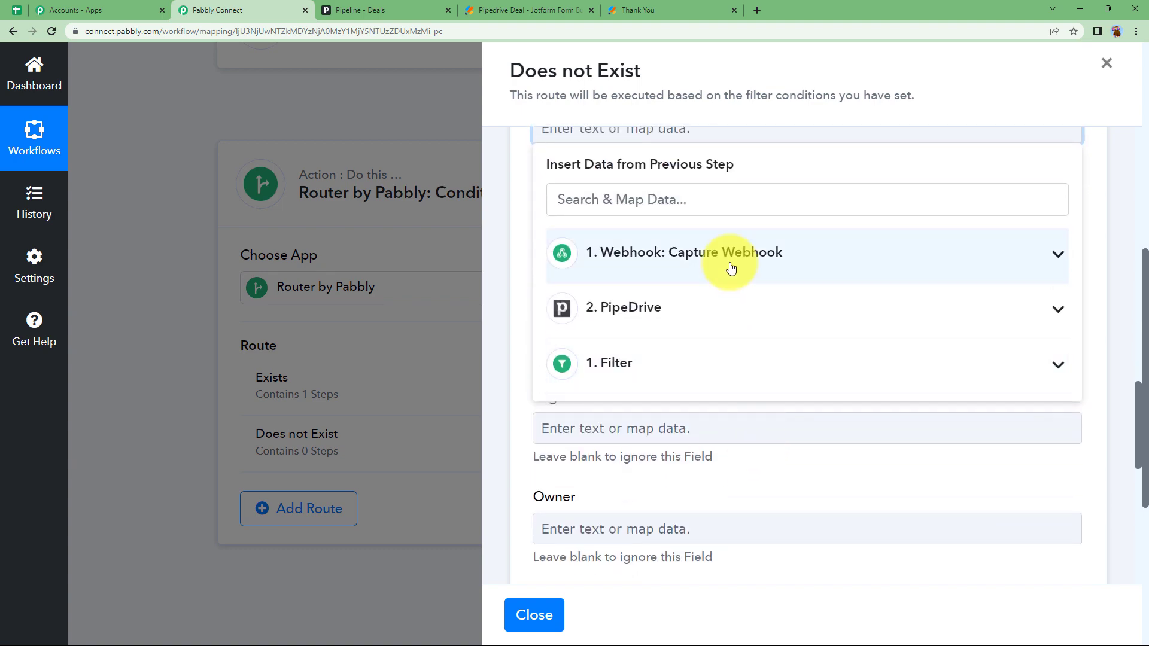
left_click(730, 261)
scroll(782, 437, "down", 2)
scroll(761, 431, "down", 2)
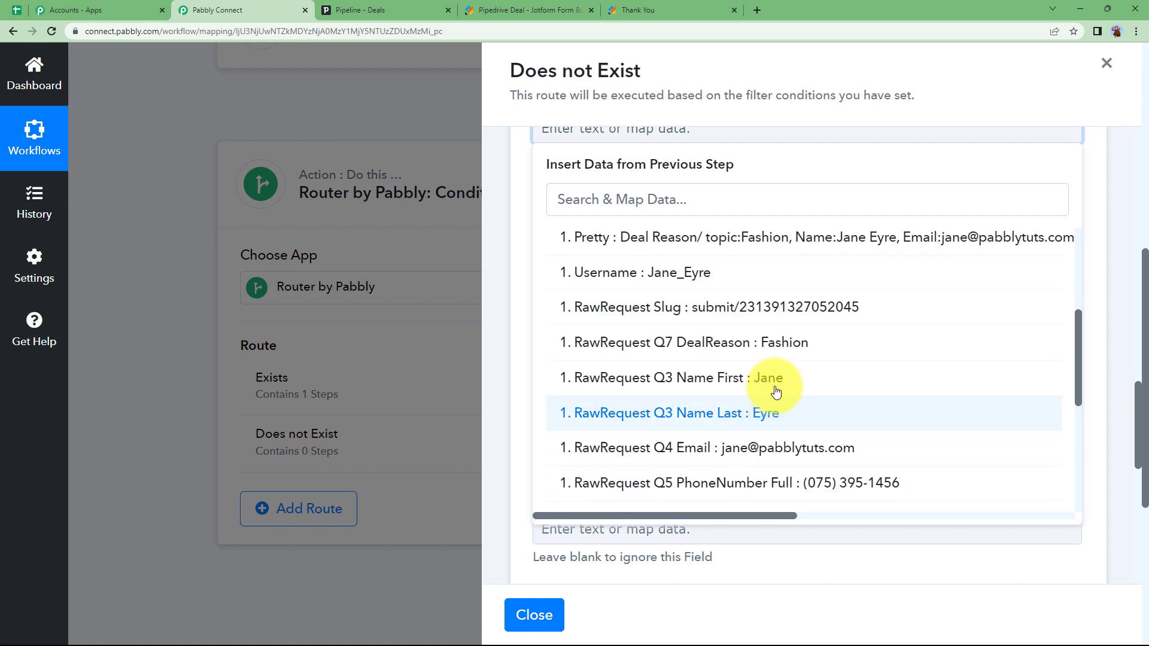
left_click(739, 383)
left_click(682, 481)
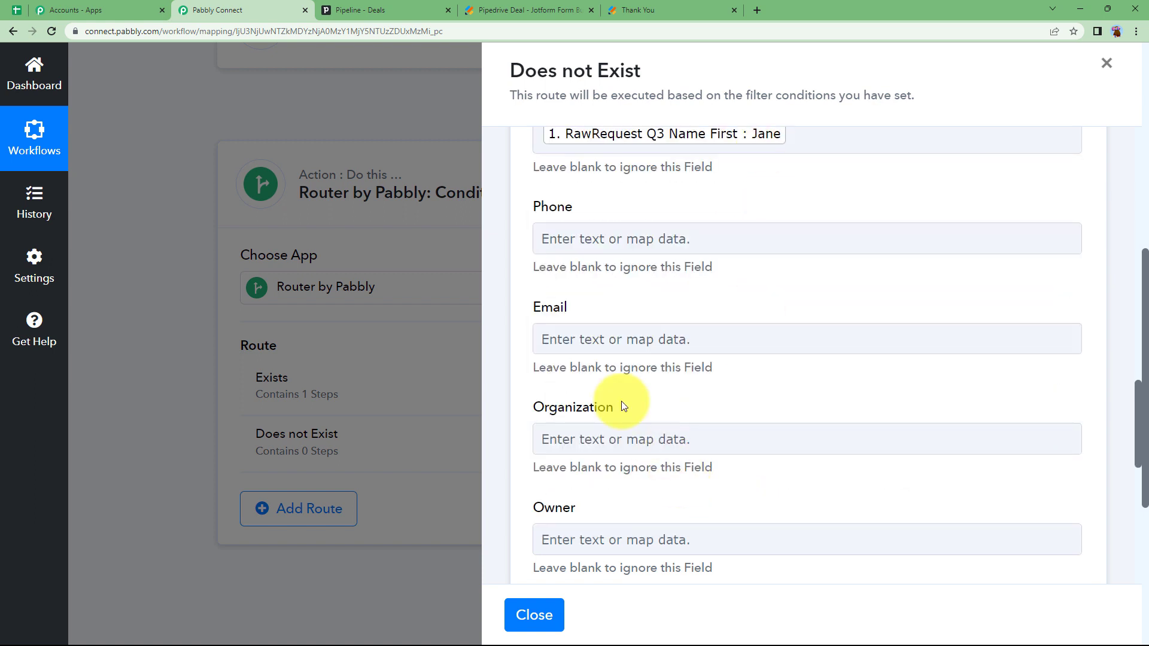
Map the person's Phone to the webhook's "RawRequest Q5 PhoneNumber Full" field
left_click(598, 239)
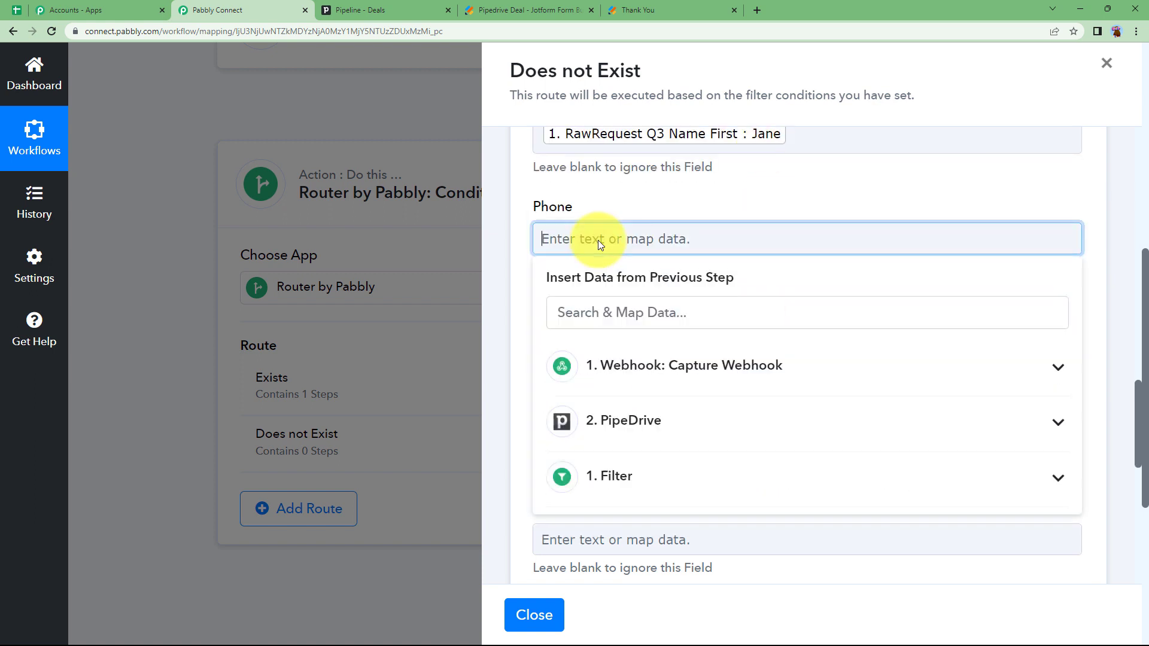
left_click(652, 369)
scroll(726, 469, "down", 2)
scroll(721, 473, "down", 4)
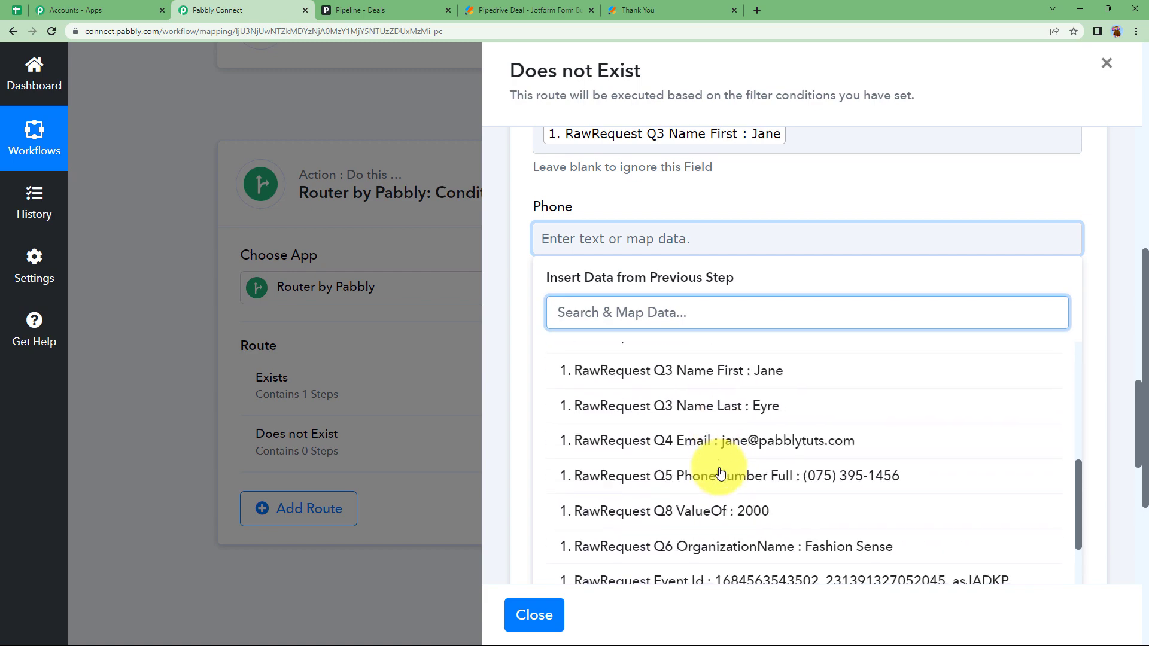
left_click(745, 355)
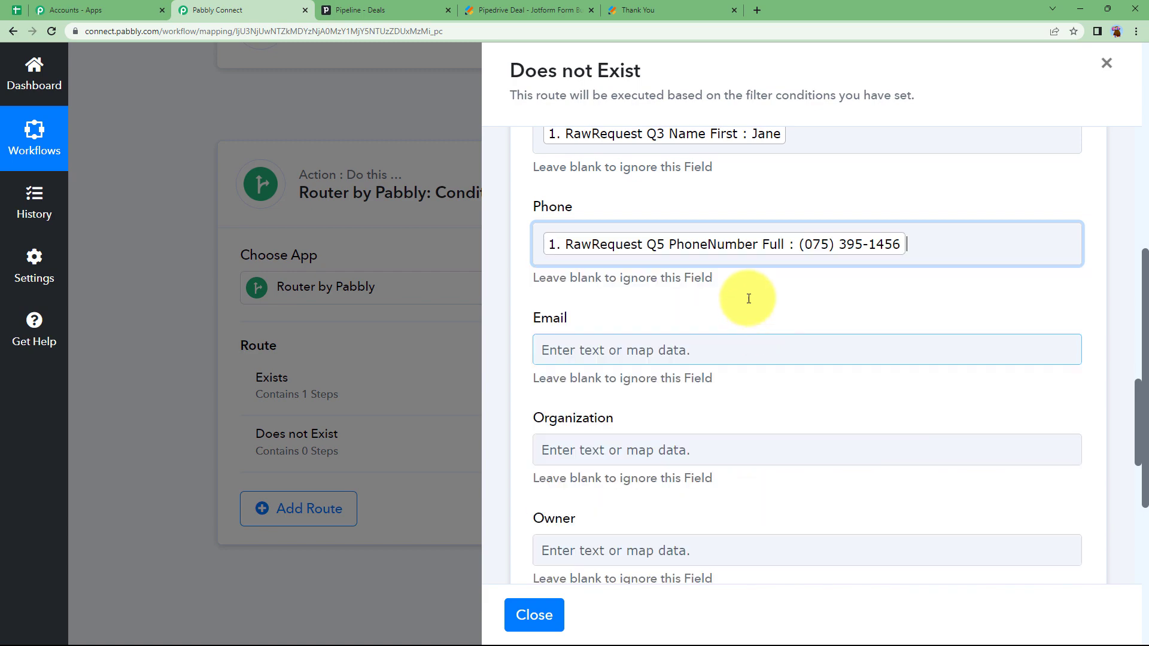
Map the person's Email to the webhook's "RawRequest Q4 Email" field and leave Organization blank
left_click(662, 346)
left_click(558, 423)
type("@")
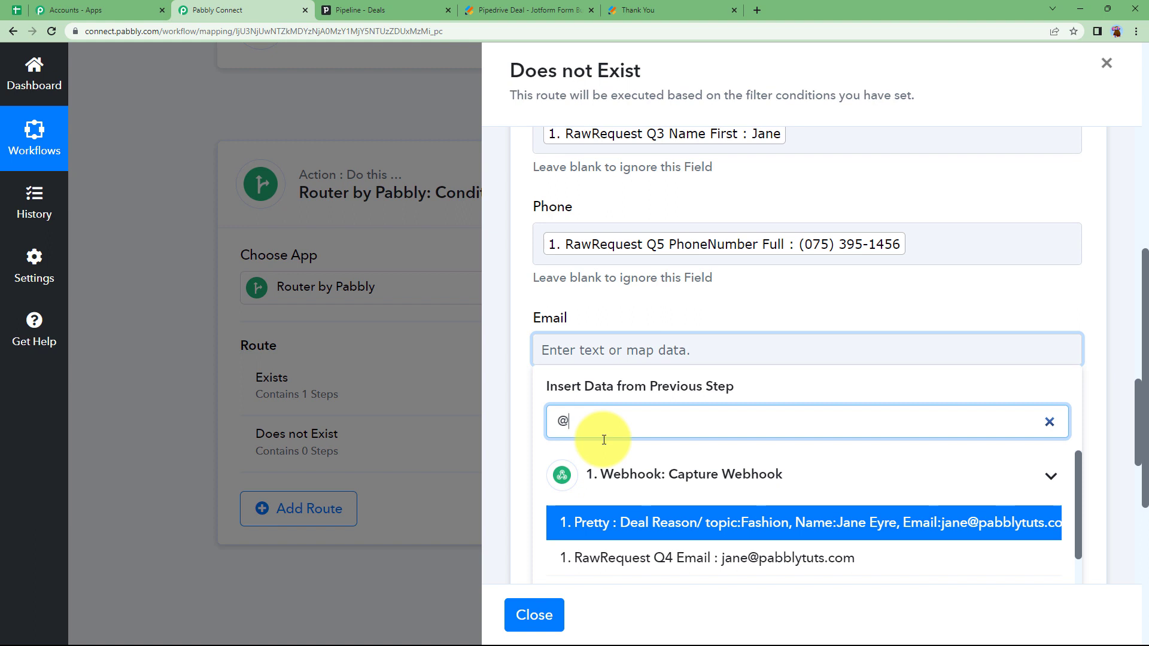
left_click(724, 560)
scroll(629, 426, "down", 1)
scroll(629, 426, "down", 1)
left_click(630, 350)
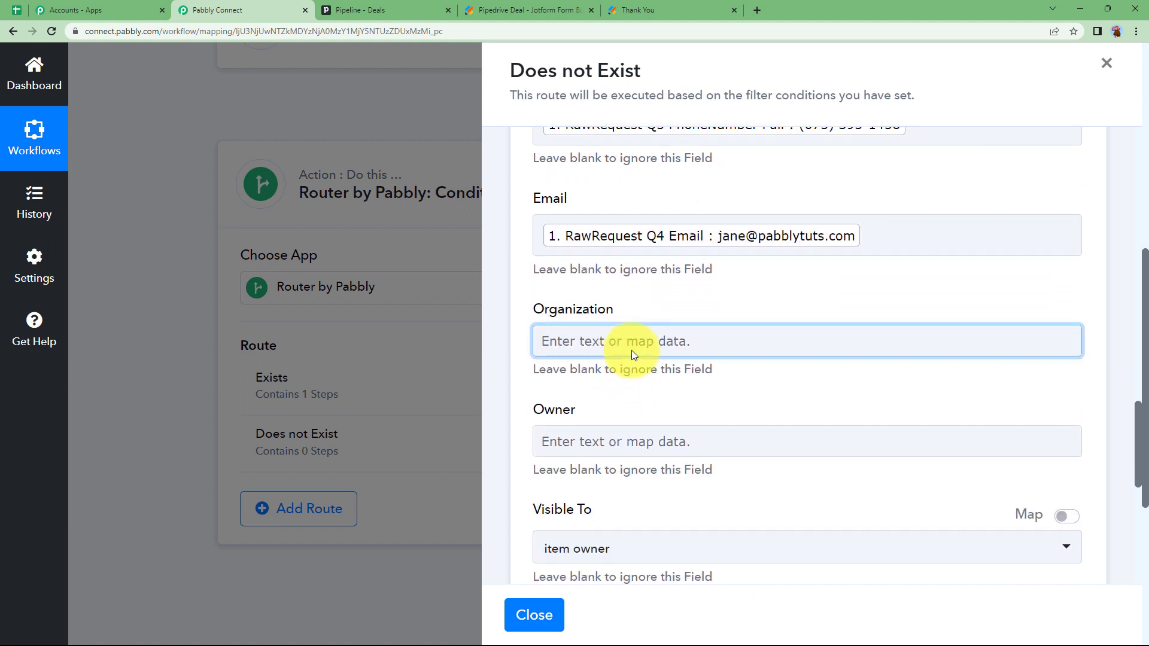
left_click(724, 297)
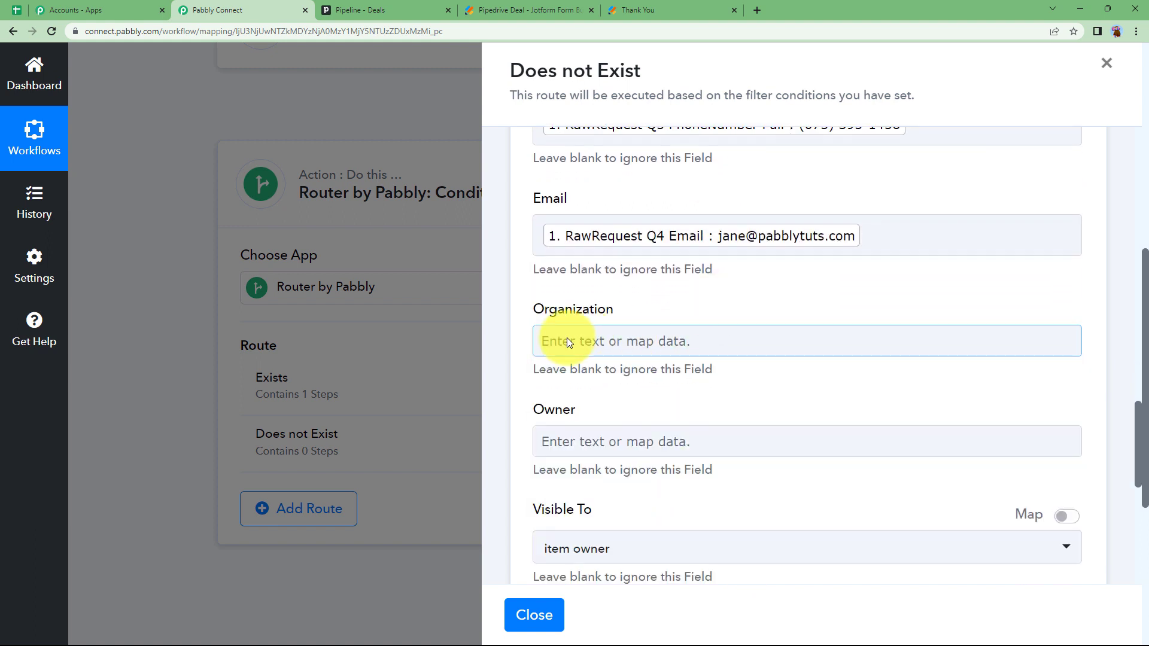
Save the Create a Person action with a test request and review the response received
scroll(620, 461, "down", 5)
scroll(616, 303, "up", 6)
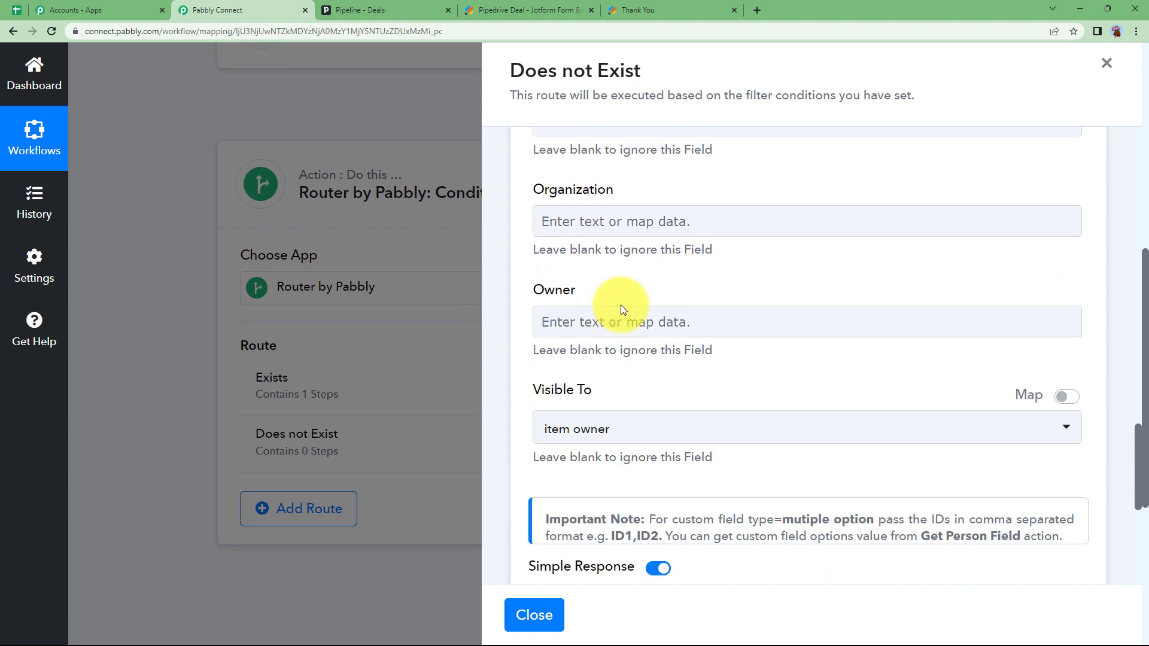
scroll(620, 304, "down", 5)
left_click(590, 491)
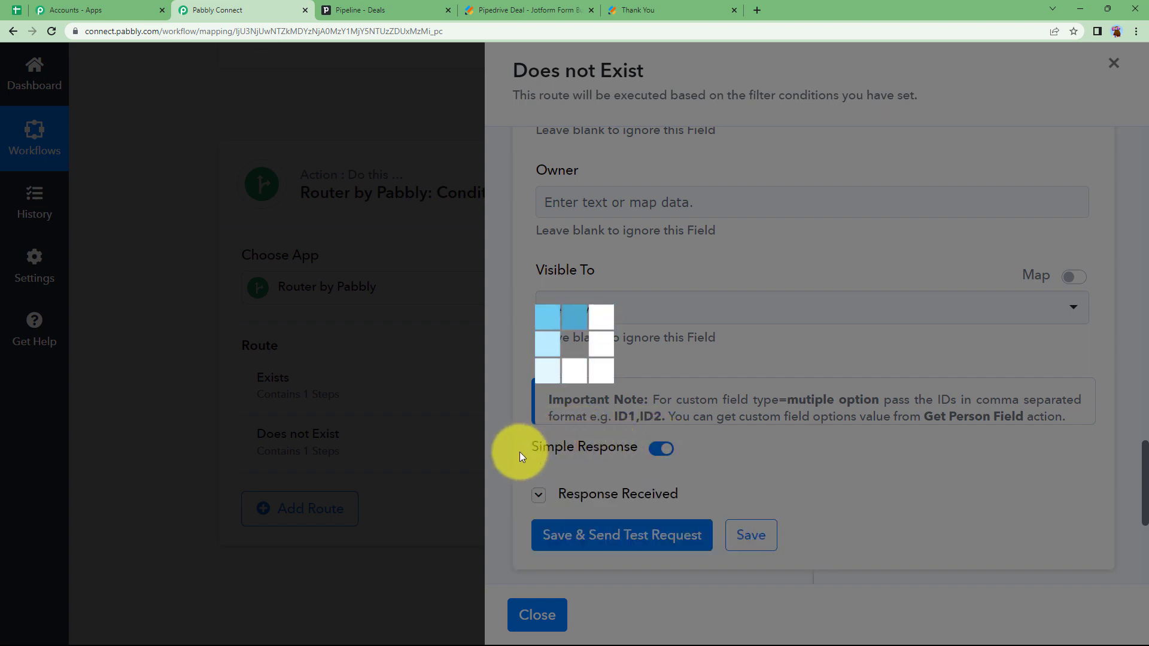
scroll(666, 447, "down", 4)
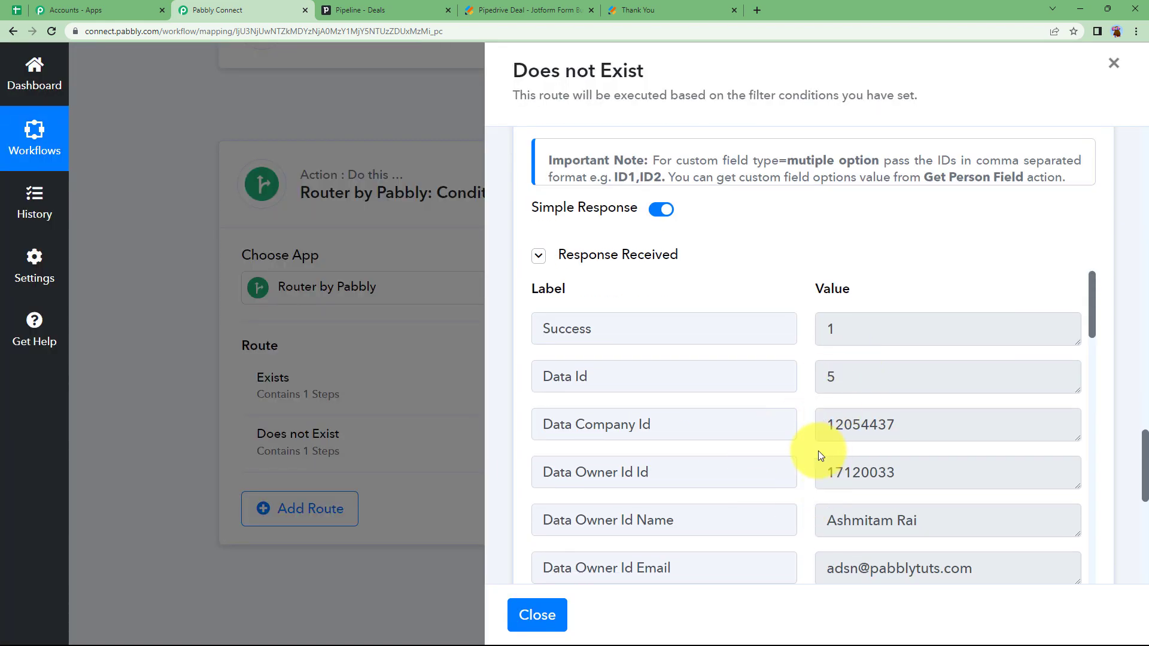
scroll(818, 455, "down", 10)
scroll(818, 455, "up", 10)
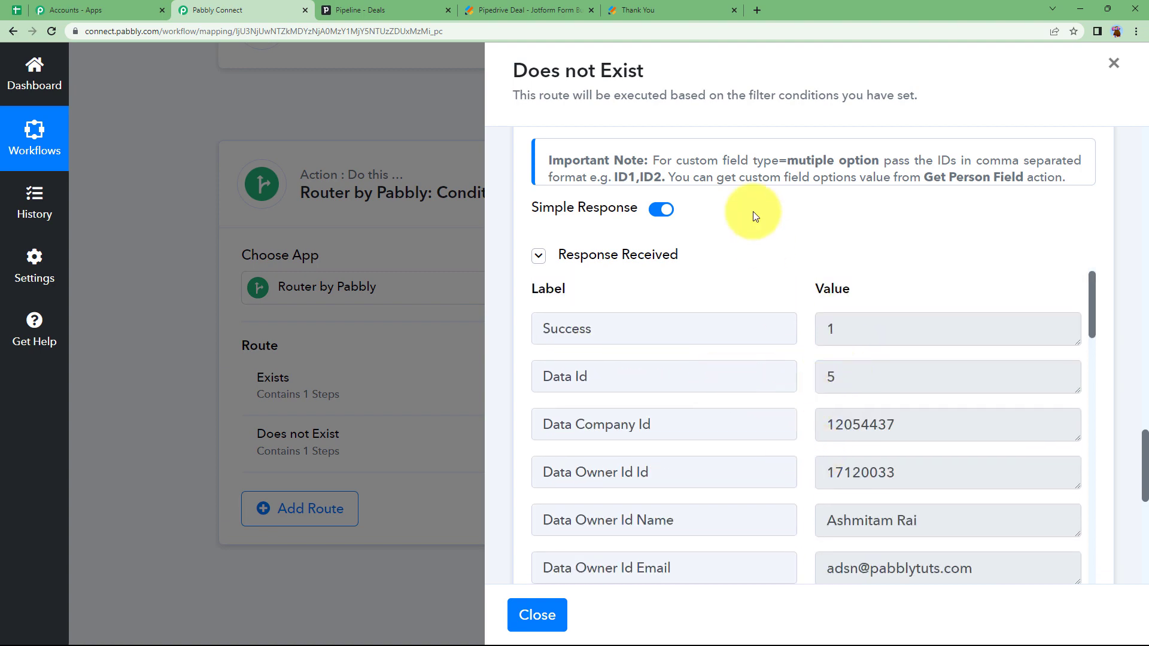
Collapse the Create a Person action and the Filter step in the Does not Exist route
scroll(748, 221, "up", 2)
scroll(724, 443, "up", 10)
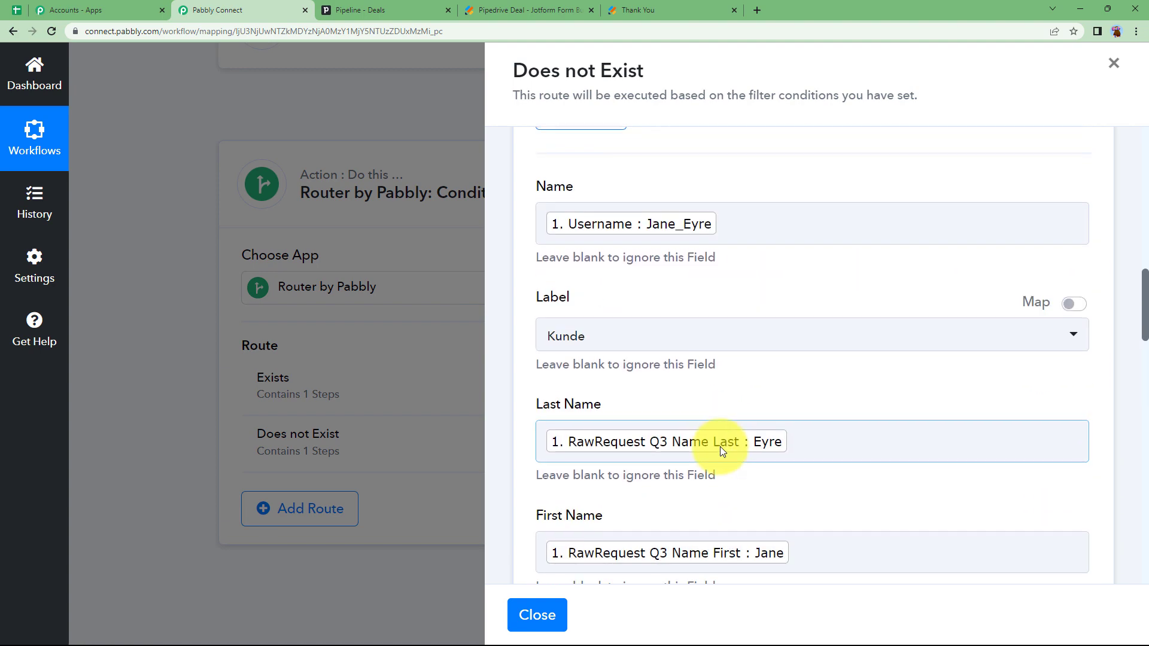
scroll(720, 446, "up", 5)
left_click(773, 546)
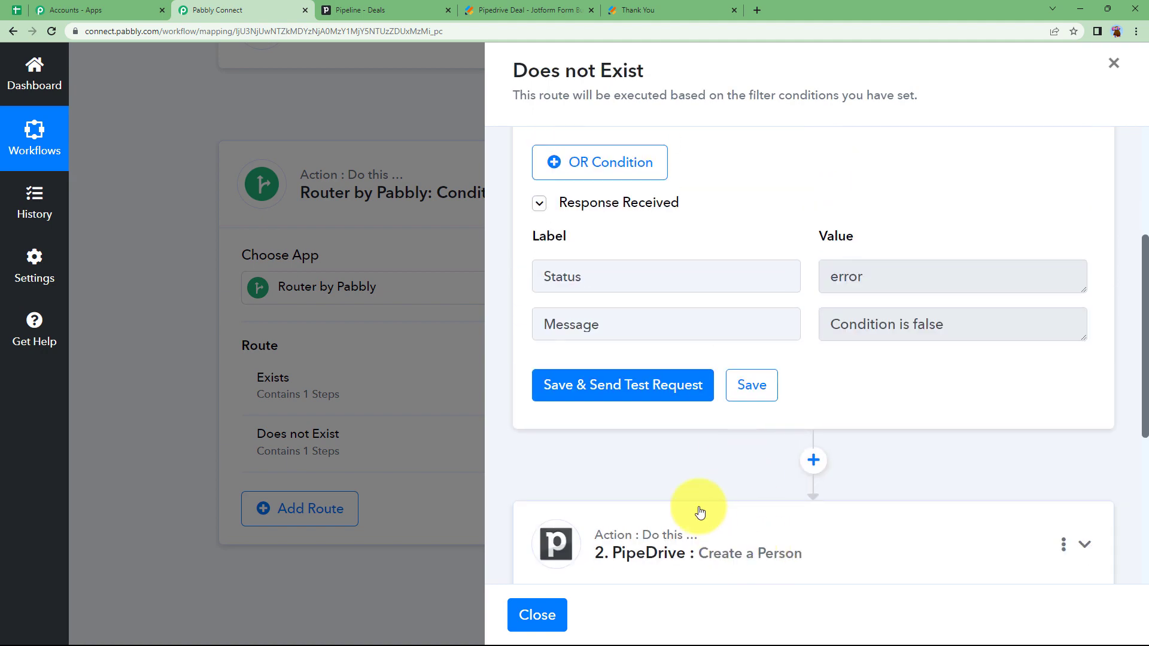
scroll(726, 405, "down", 1)
scroll(726, 405, "up", 5)
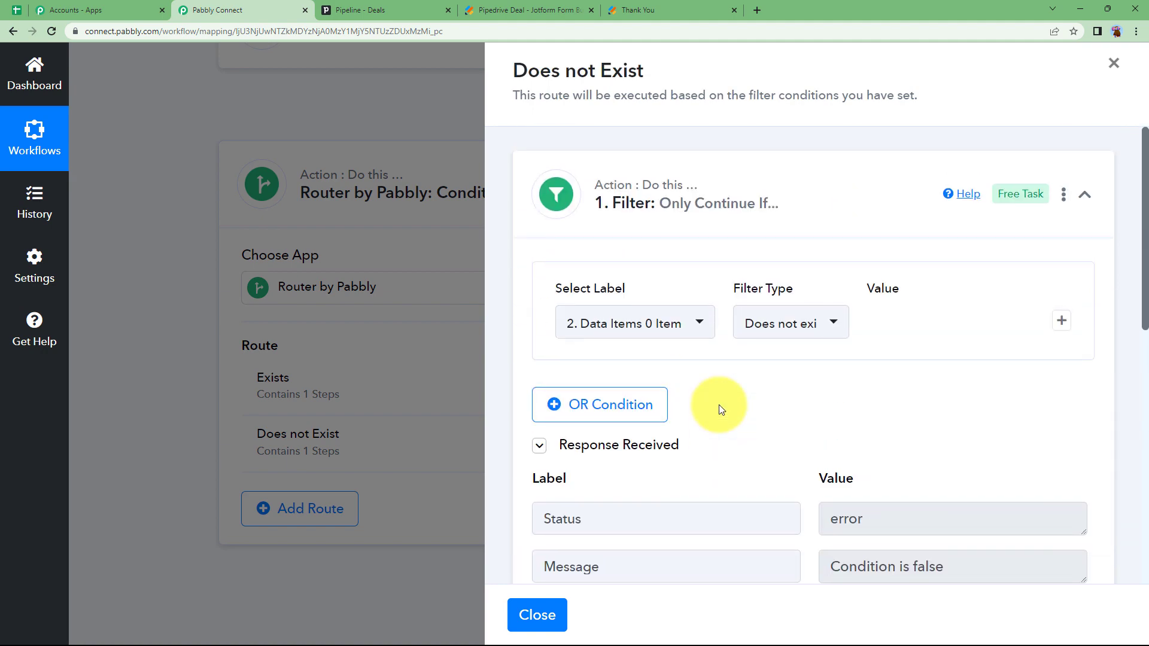
left_click(809, 198)
Add a PipeDrive action with the Create Deal event after Create a Person, using the existing PipeDrive #40 connection
left_click(814, 432)
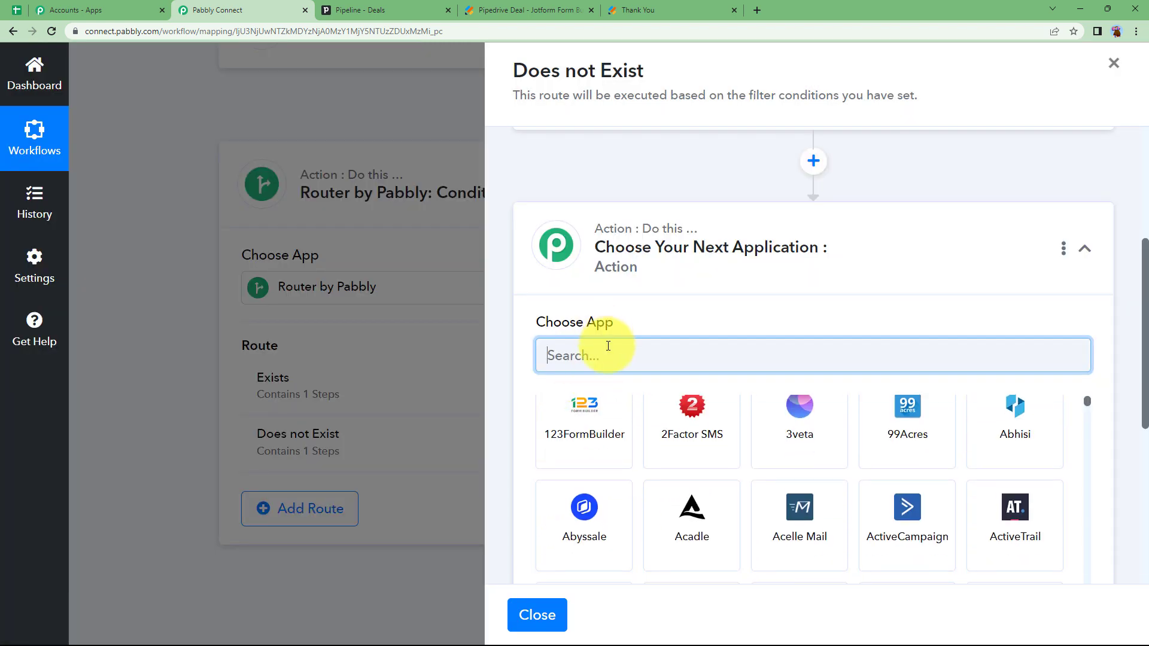
type("pip")
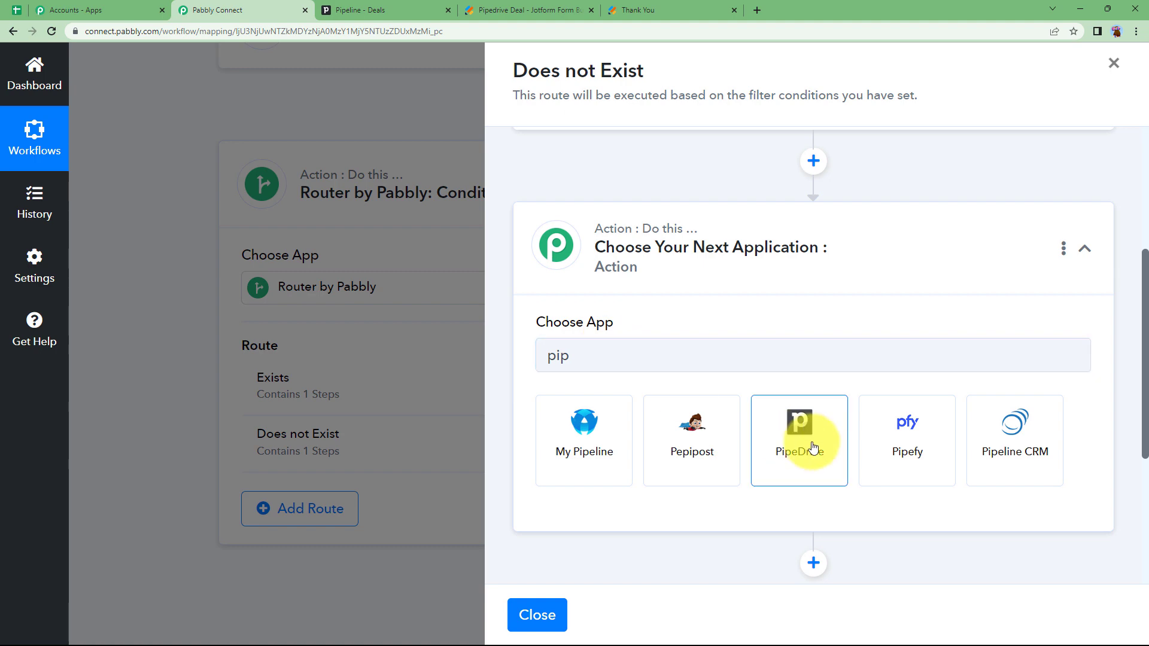
left_click(788, 453)
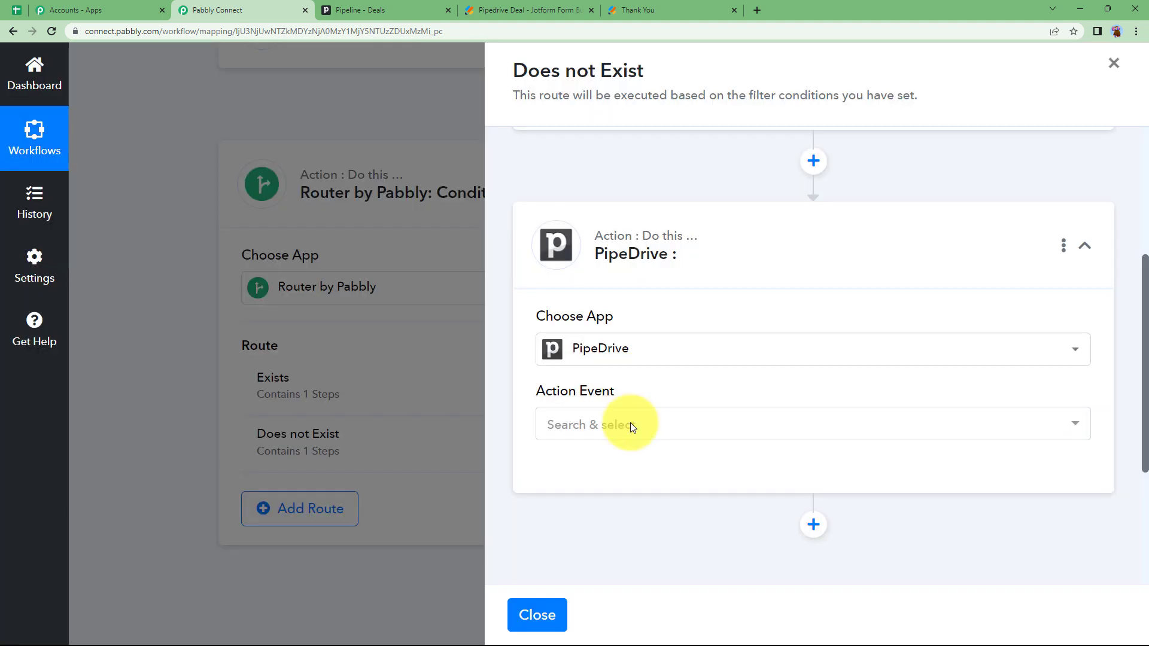
left_click(630, 425)
left_click(562, 429)
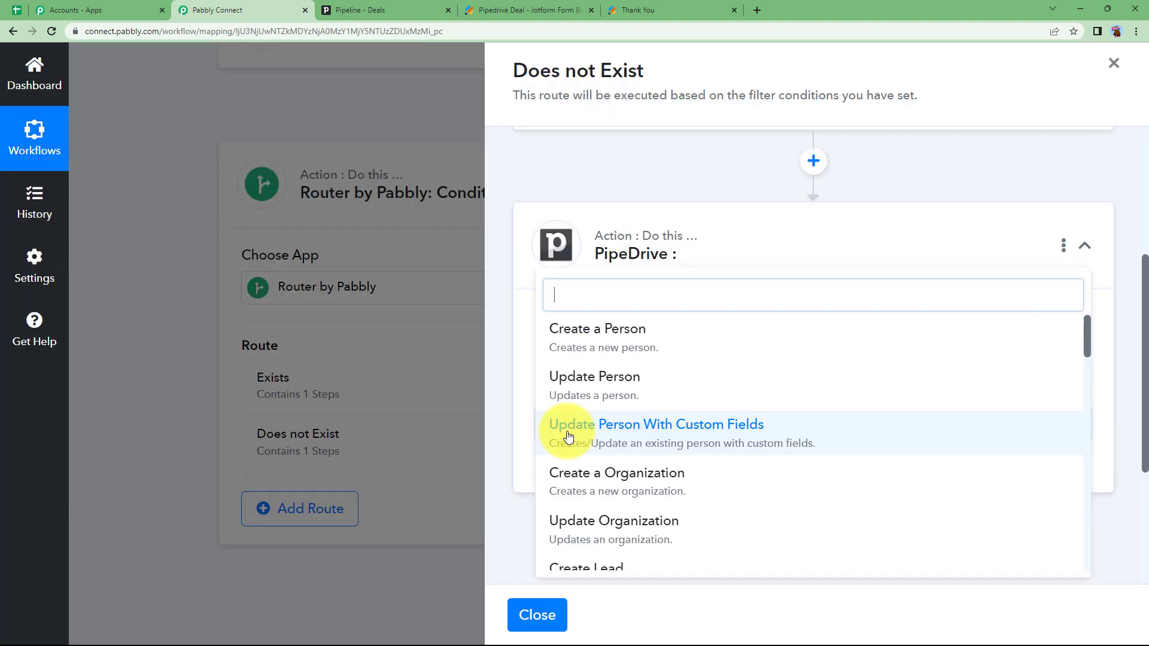
scroll(628, 409, "down", 3)
left_click(612, 465)
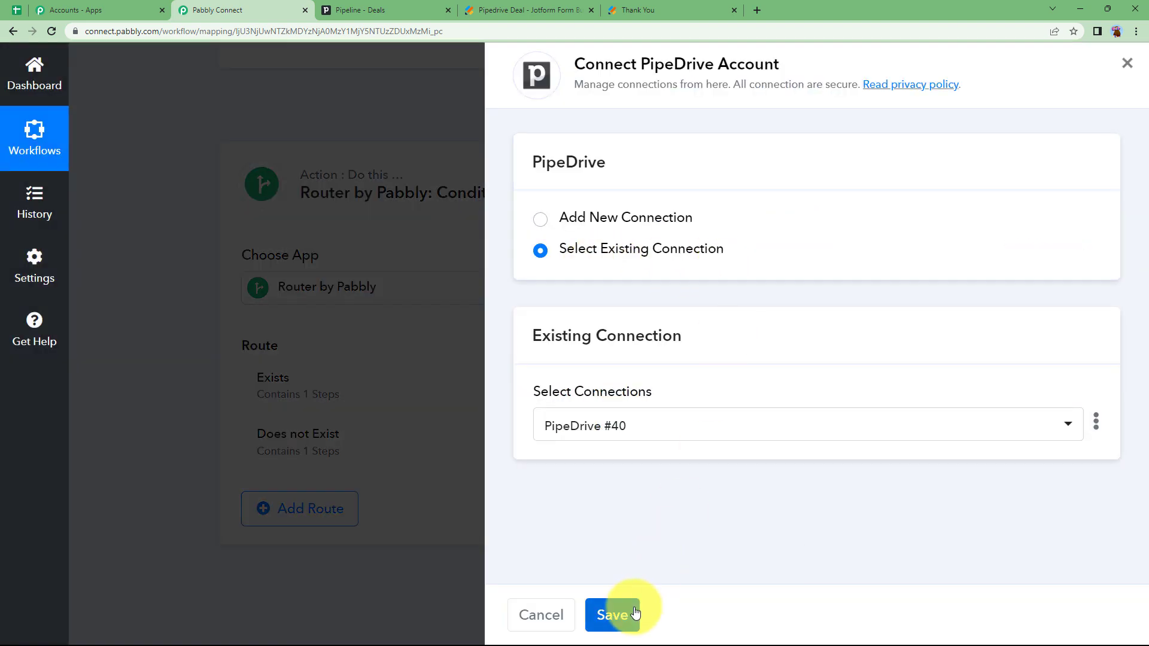
left_click(634, 612)
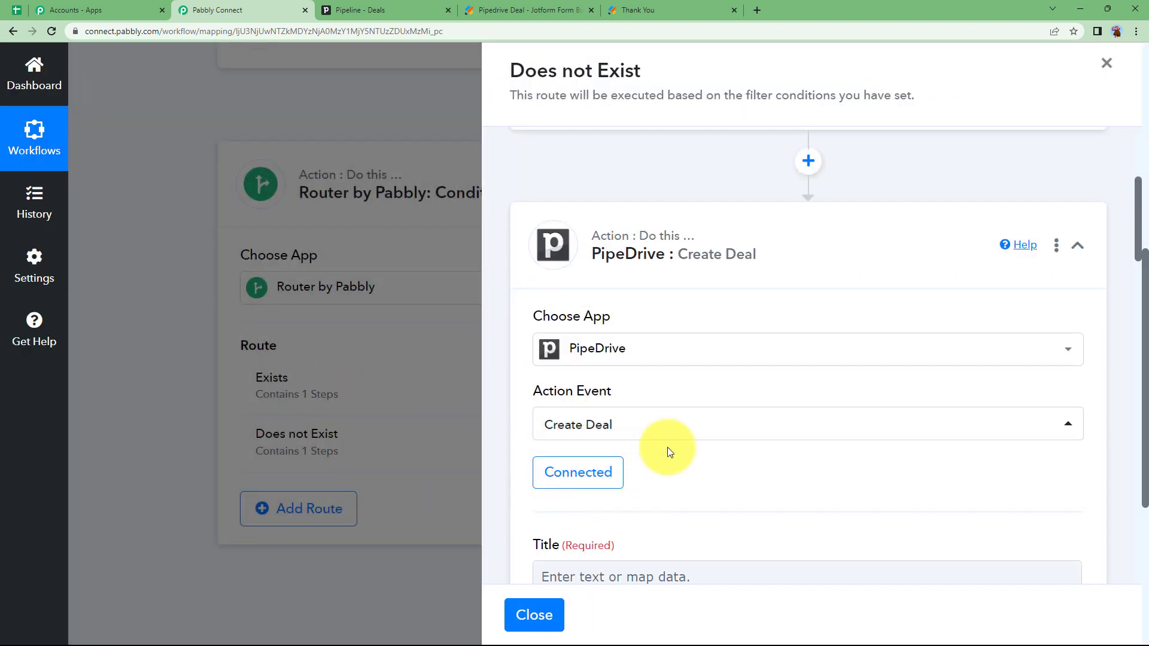
Map the deal's required Title to a field from the Capture Webhook data
scroll(666, 447, "down", 3)
left_click(655, 398)
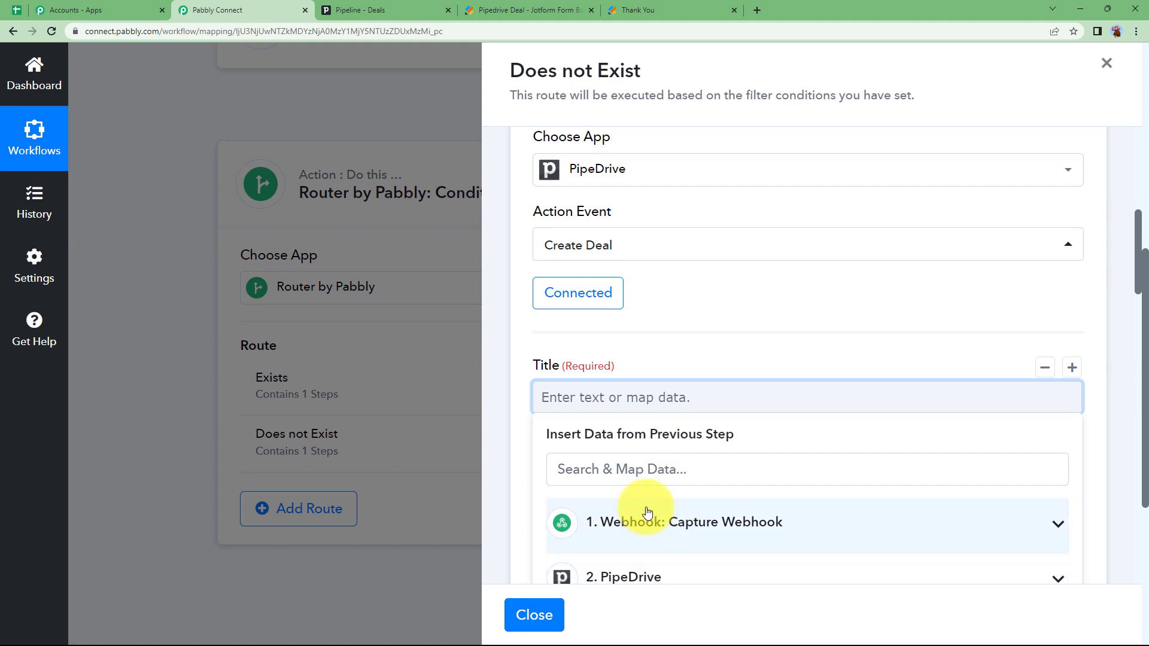
scroll(648, 513, "down", 3)
left_click(663, 344)
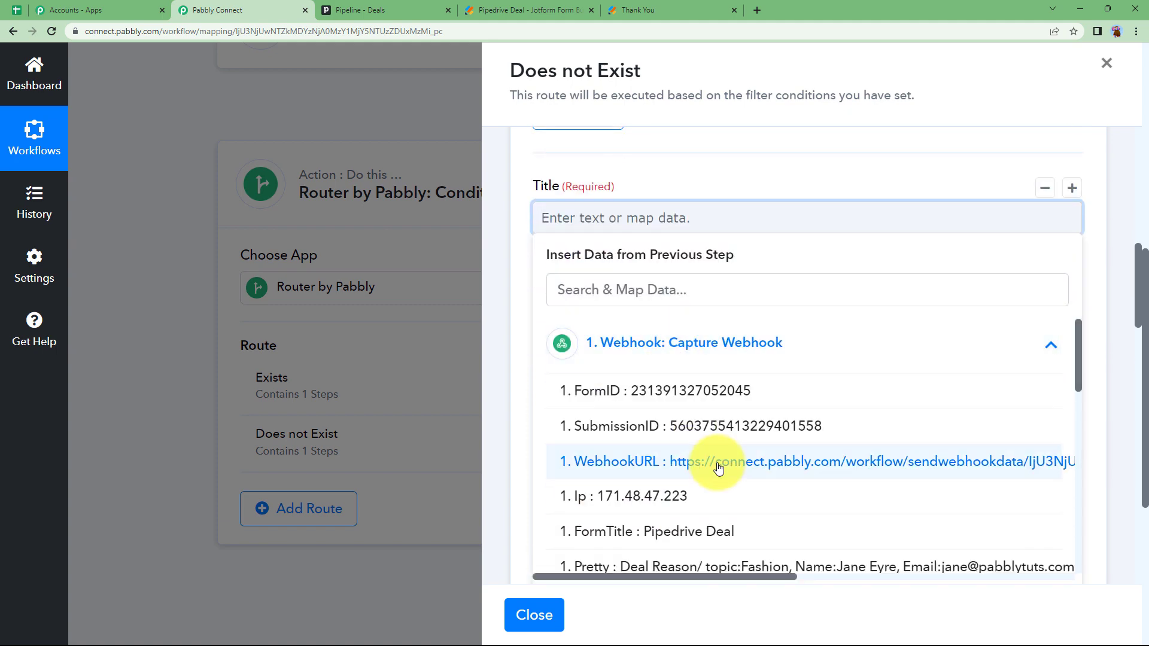
scroll(736, 483, "down", 3)
left_click(736, 479)
Enable mapping for the deal's Organization and map it to the webhook's "RawRequest Q6 OrganizationName" field
scroll(605, 364, "down", 3)
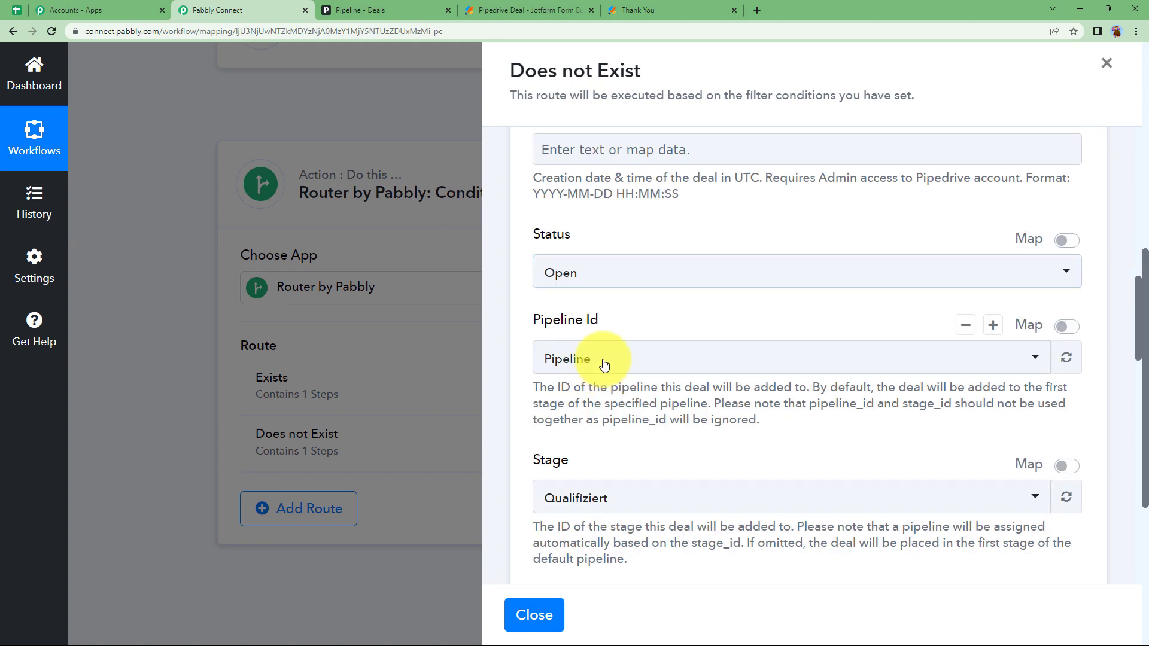
scroll(604, 364, "down", 8)
left_click(1066, 249)
left_click(930, 282)
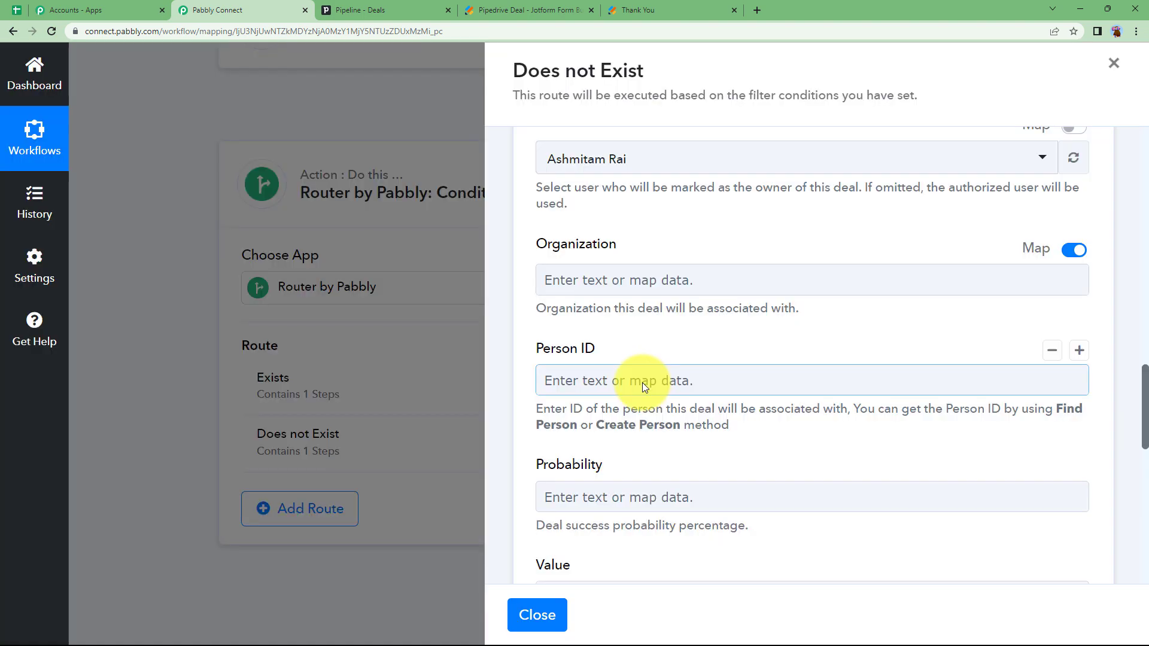
left_click(643, 281)
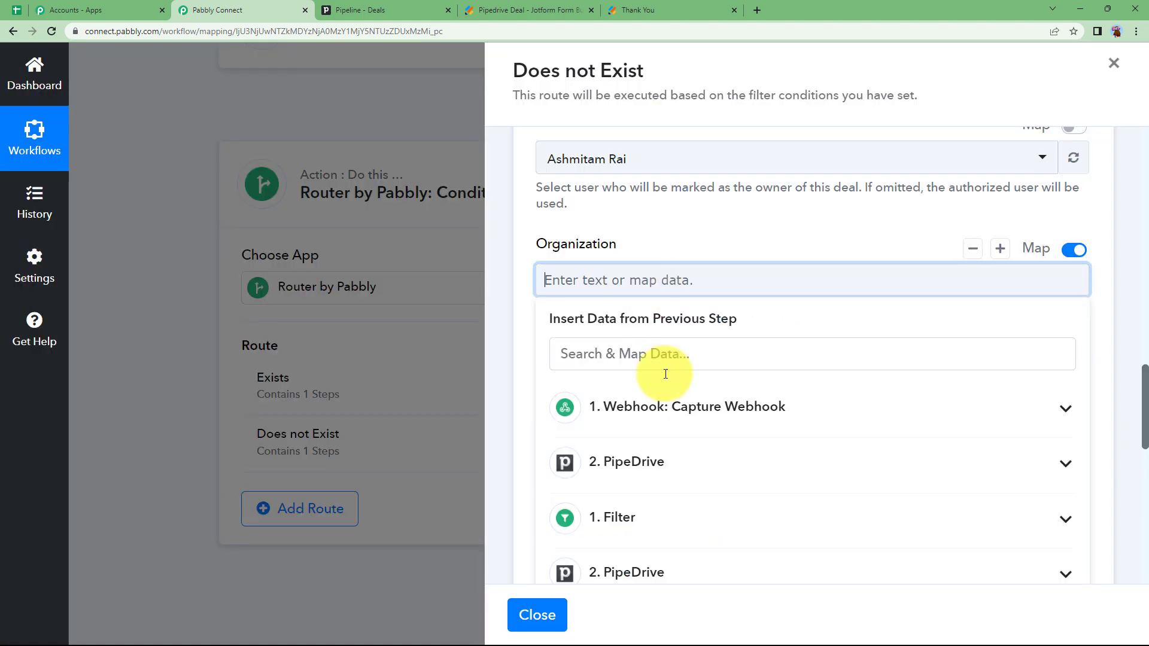
left_click(658, 405)
scroll(695, 475, "down", 10)
left_click(804, 484)
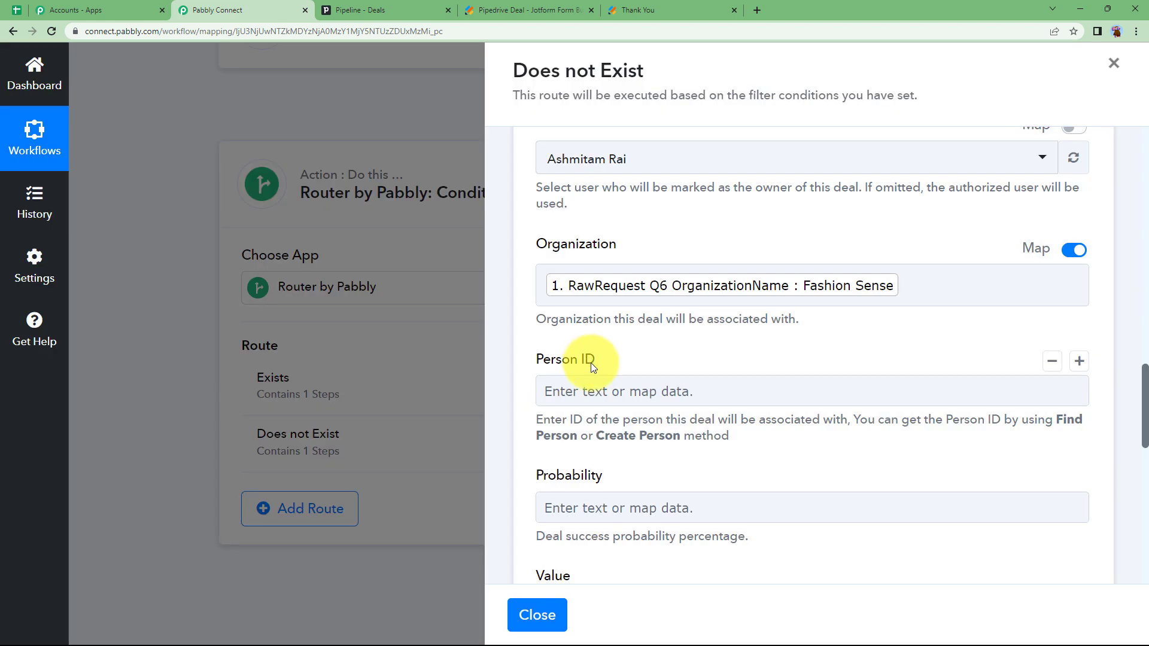
Check the Create a Person action's response for the Data Id needed as the deal's Person ID
left_click(599, 389)
scroll(647, 530, "down", 2)
scroll(647, 530, "down", 2)
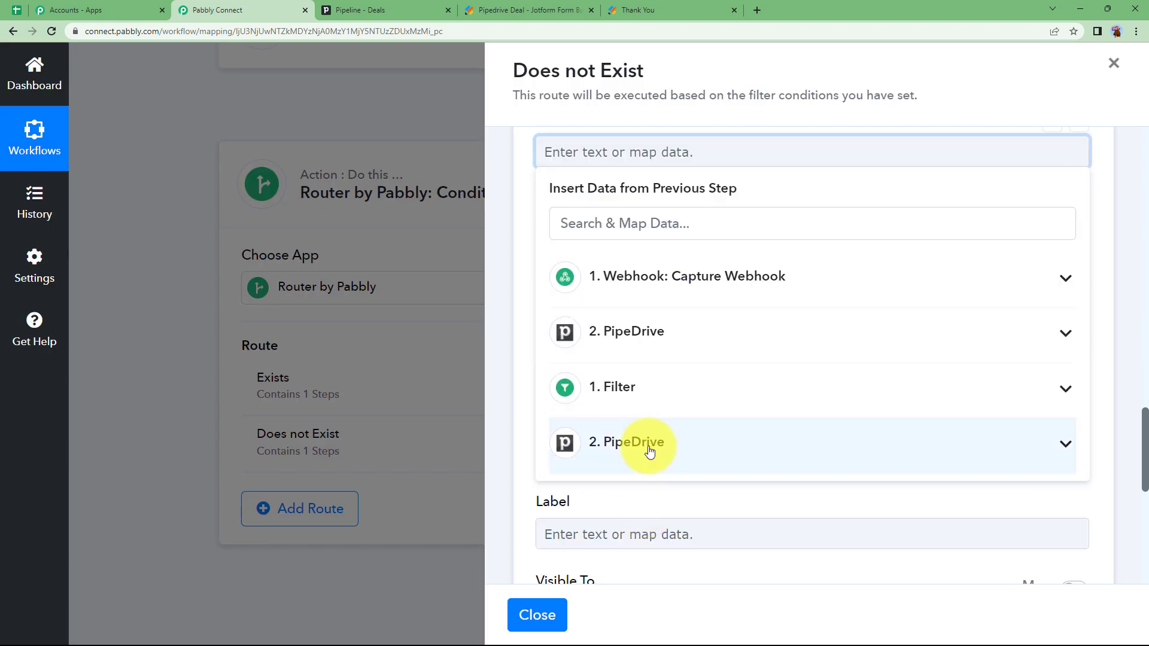
scroll(664, 436, "up", 10)
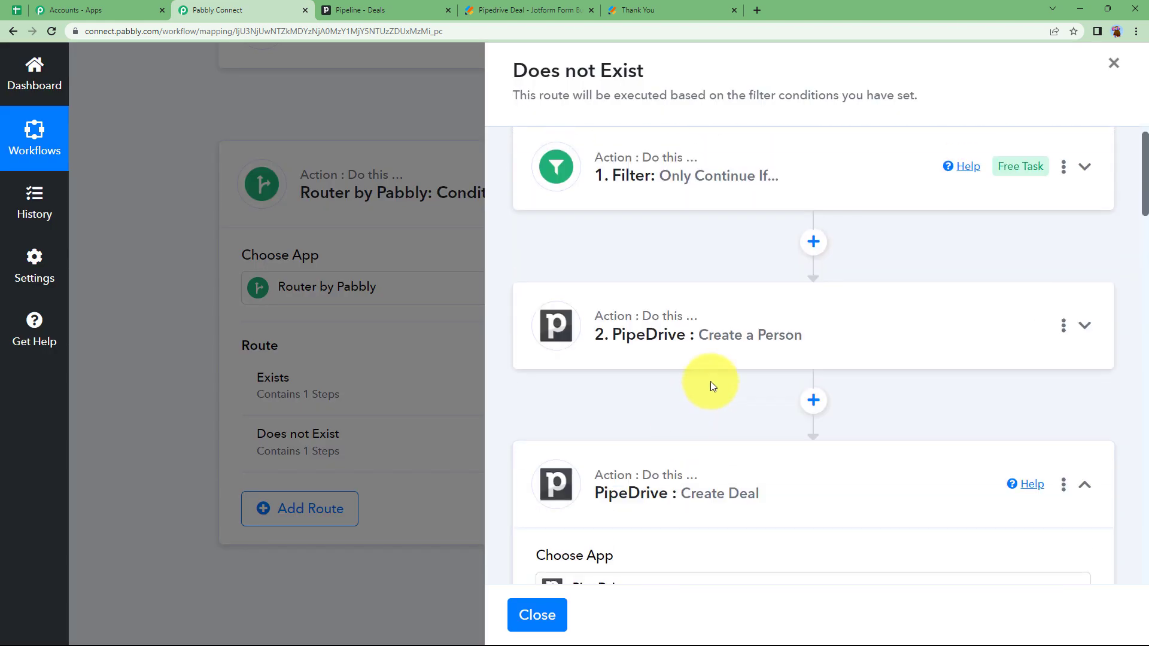
left_click(727, 341)
scroll(693, 421, "down", 15)
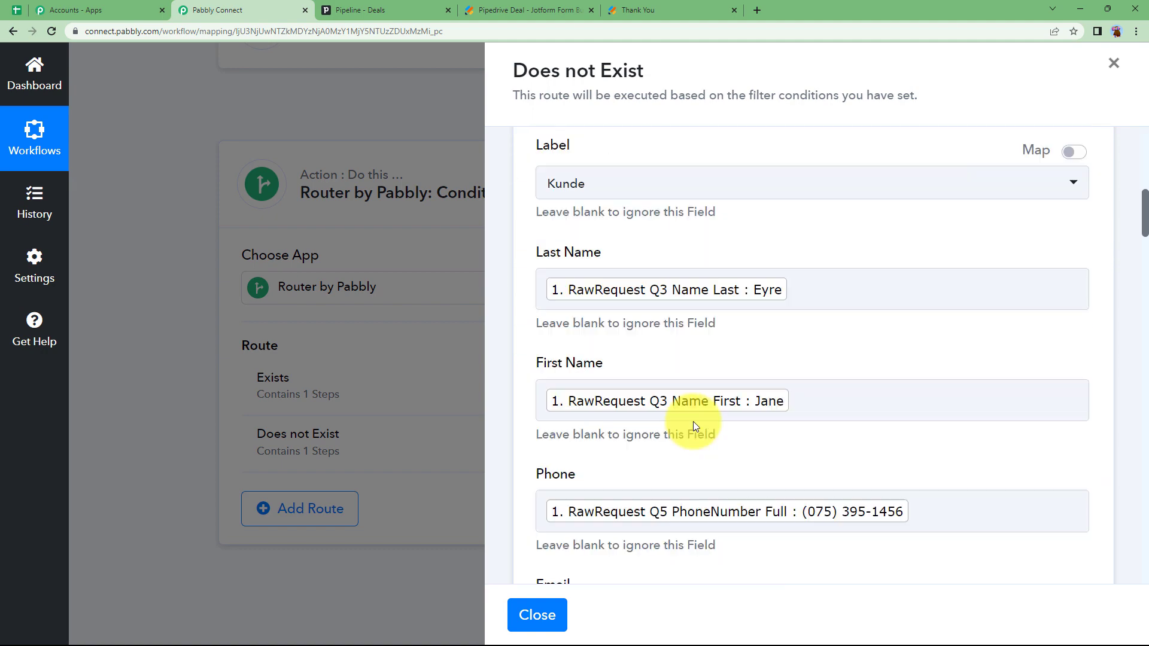
scroll(711, 419, "down", 8)
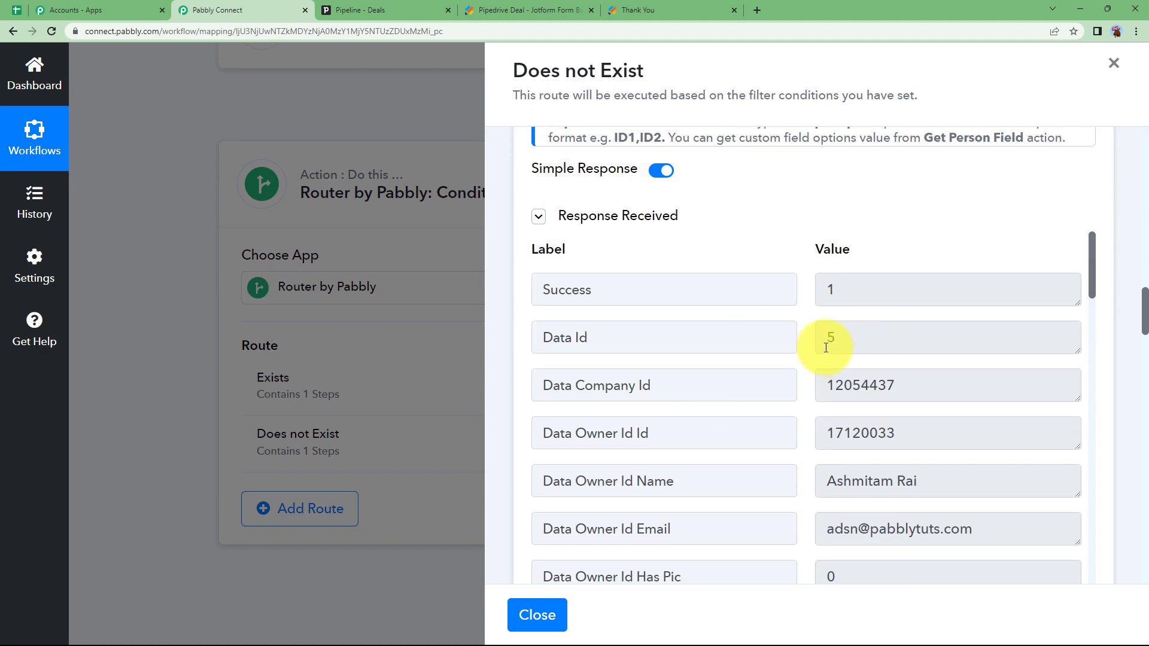
scroll(759, 244, "up", 20)
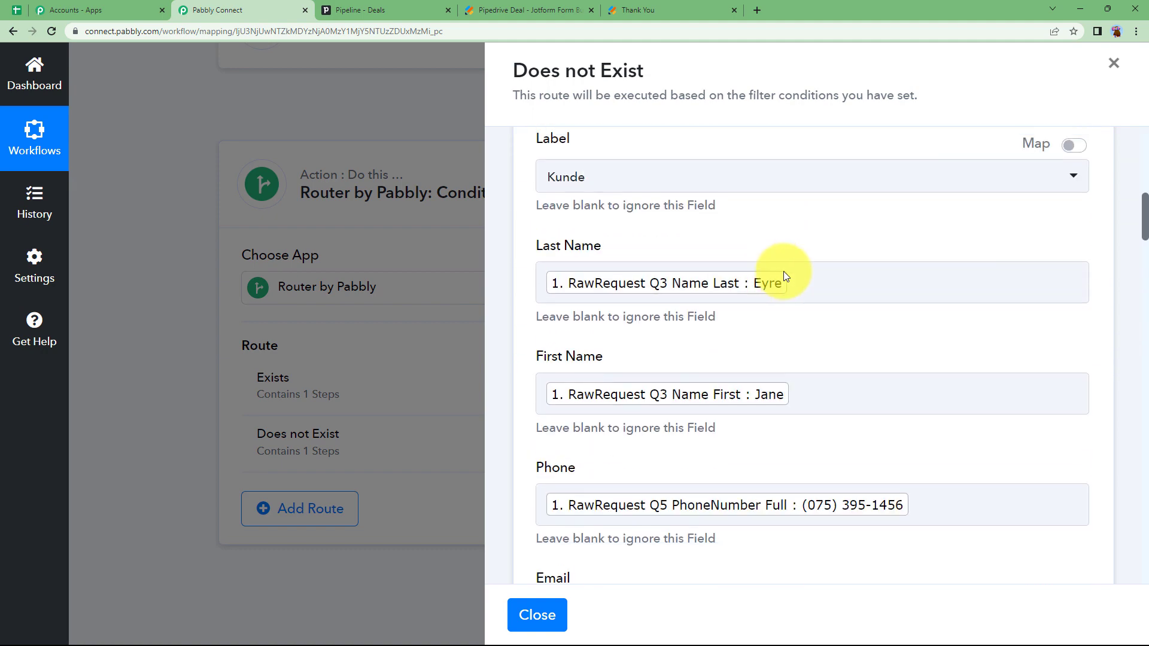
scroll(784, 271, "up", 4)
left_click(680, 335)
Map the deal's Person ID to the Data Id returned by the Create a Person action
scroll(664, 335, "down", 5)
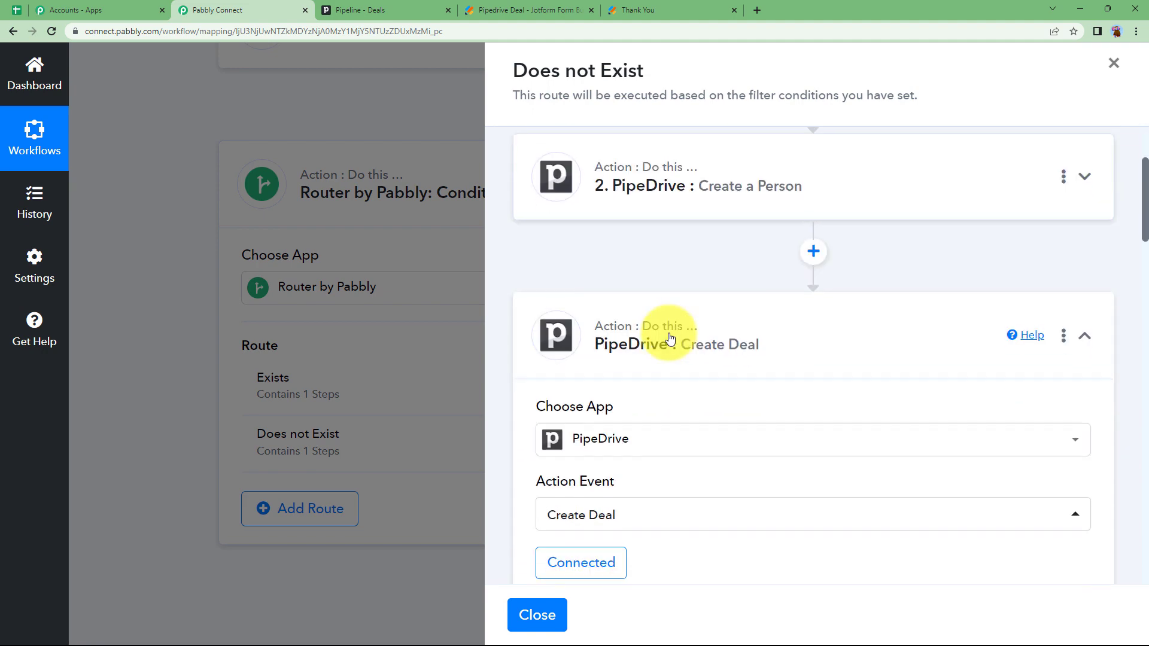
scroll(676, 371, "down", 12)
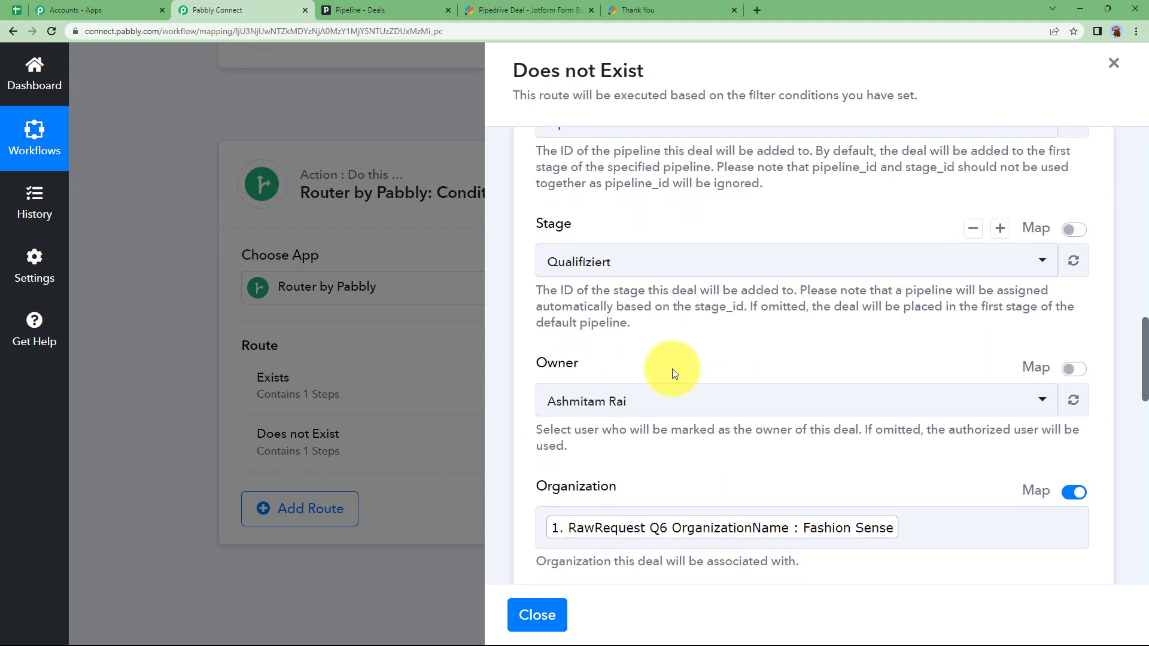
left_click(667, 377)
scroll(659, 419, "down", 3)
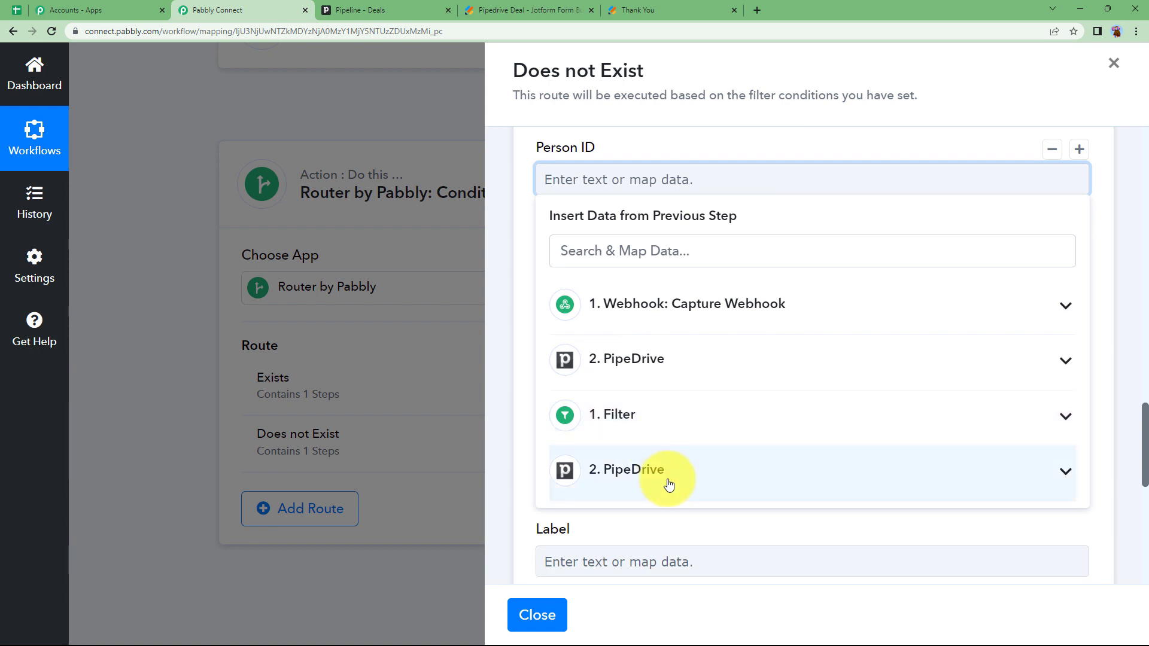
left_click(667, 479)
scroll(685, 487, "down", 2)
left_click(698, 371)
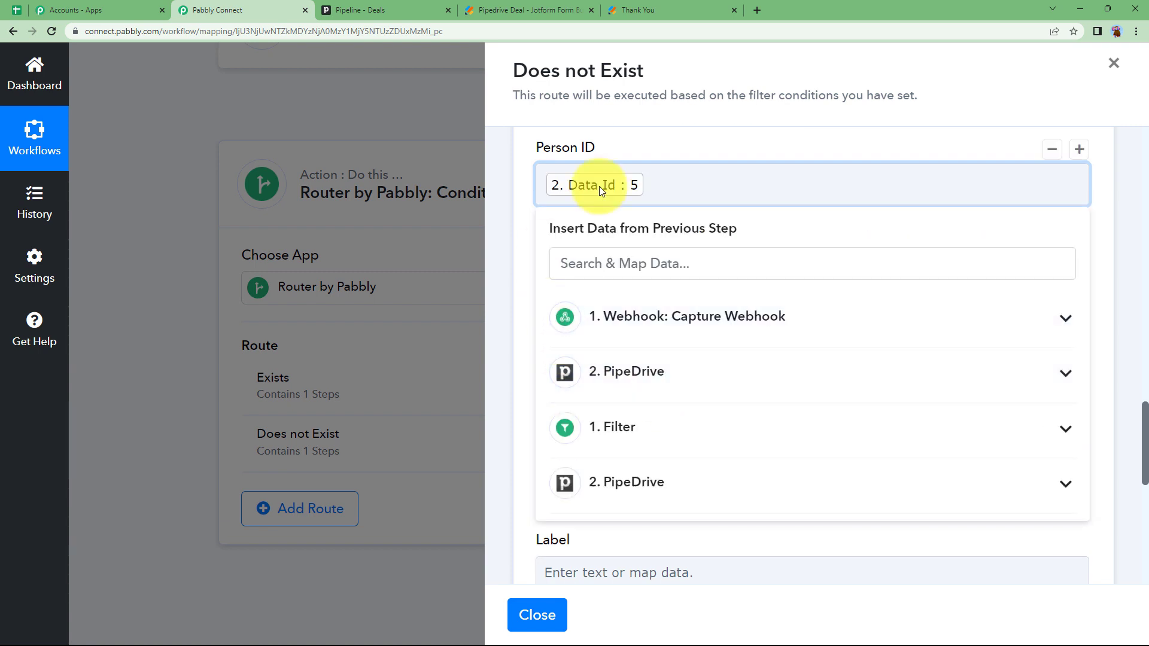
left_click(680, 142)
Search the previous-step data for 2000 and map the deal's Value to the webhook's "RawRequest Q8 ValueOf" field
left_click(627, 401)
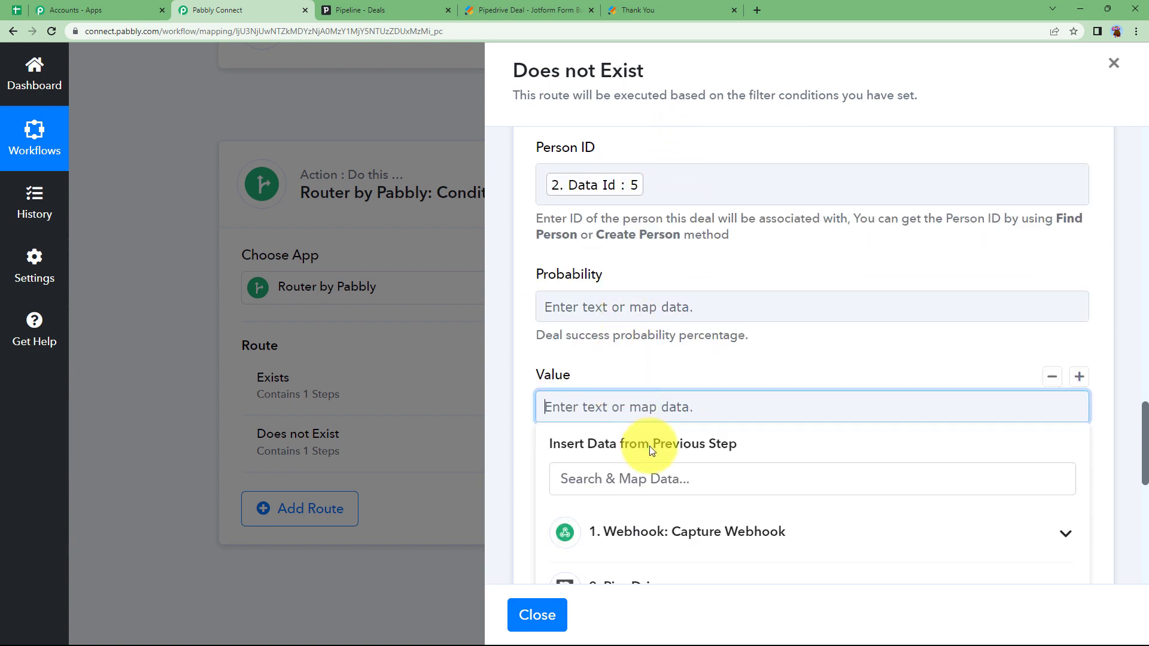
type("2000")
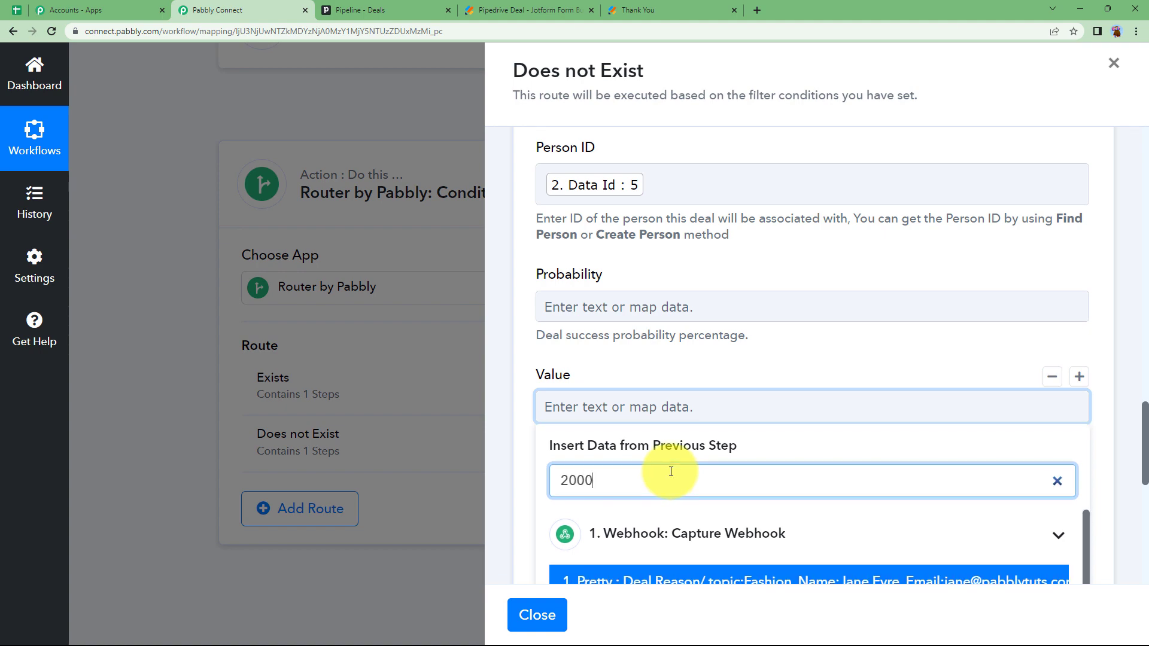
scroll(671, 472, "down", 3)
left_click(745, 438)
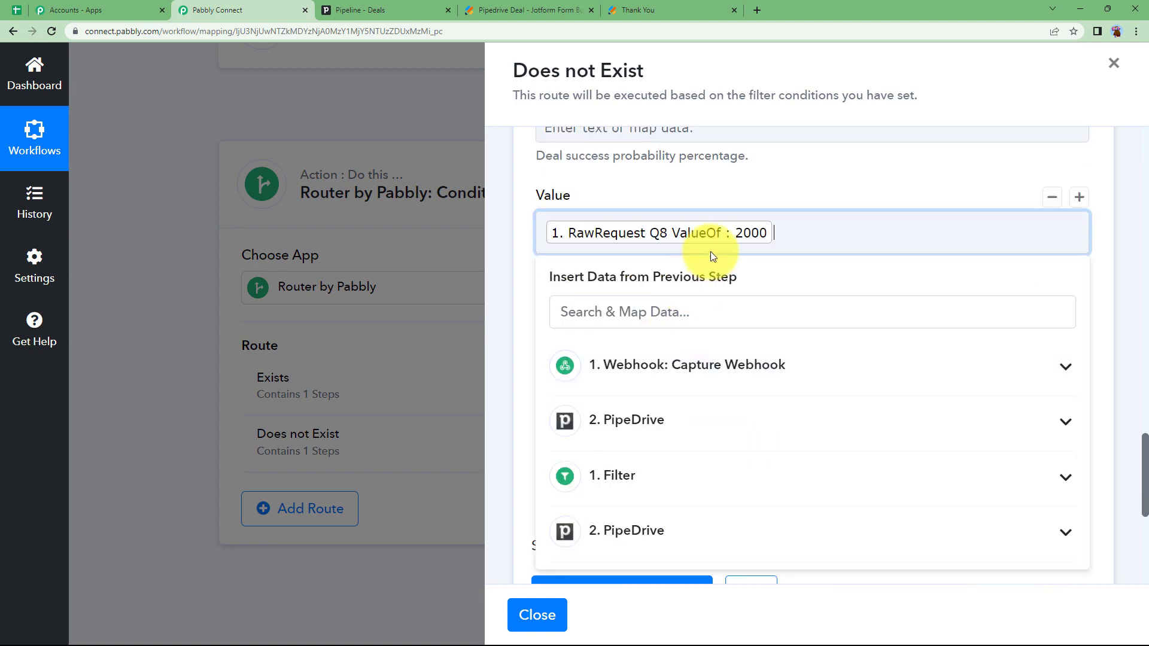
left_click(843, 167)
Set the deal's Currency to Indian Rupee, then save the Create Deal action and send a test request
left_click(672, 324)
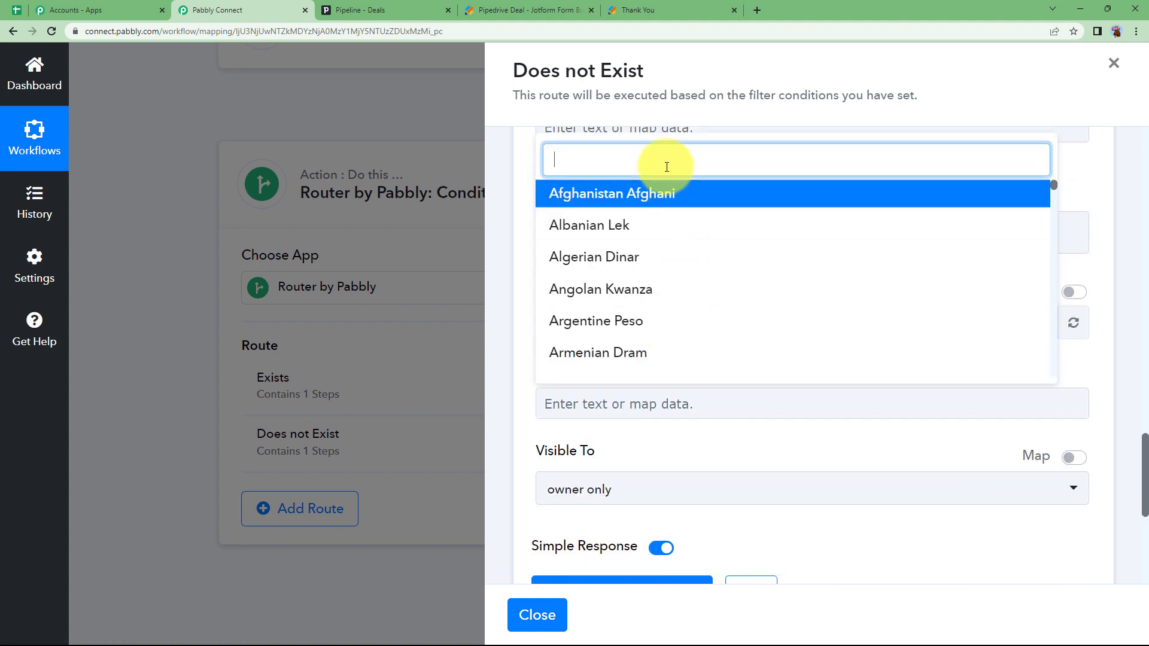
type("indi")
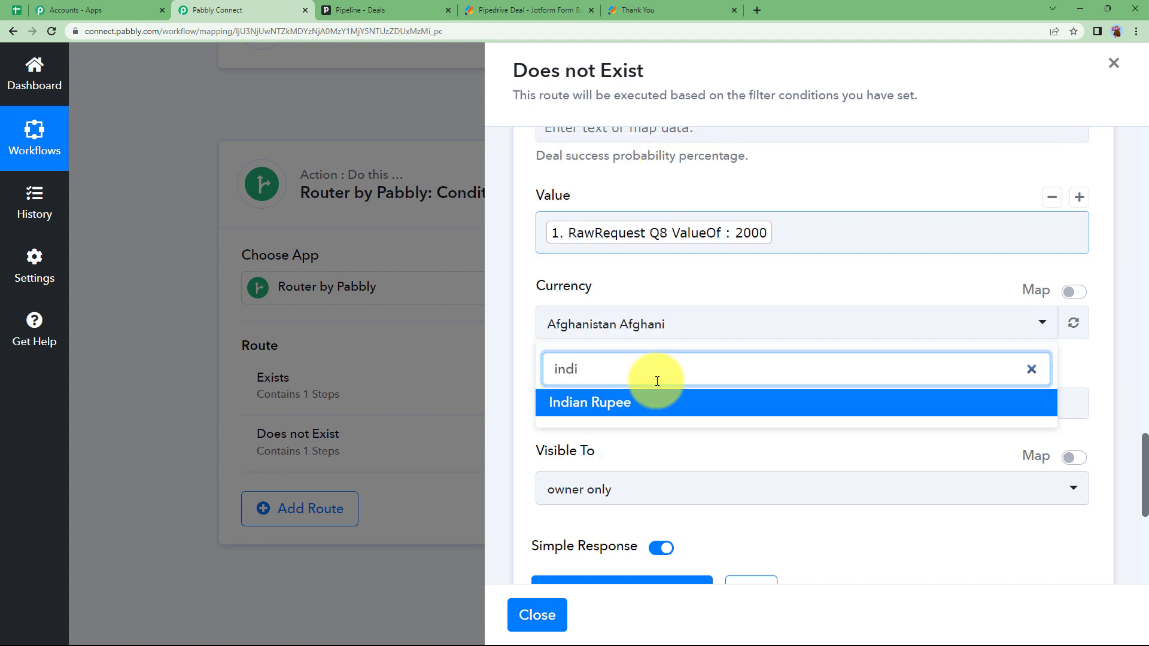
left_click(653, 400)
scroll(617, 461, "down", 4)
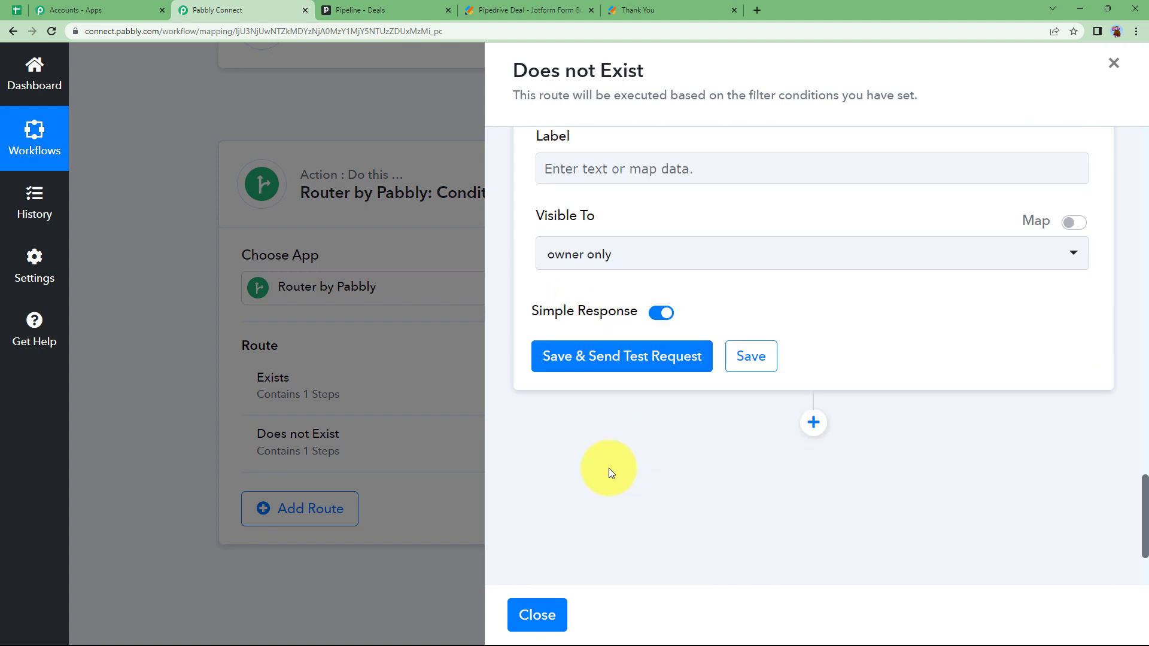
left_click(629, 359)
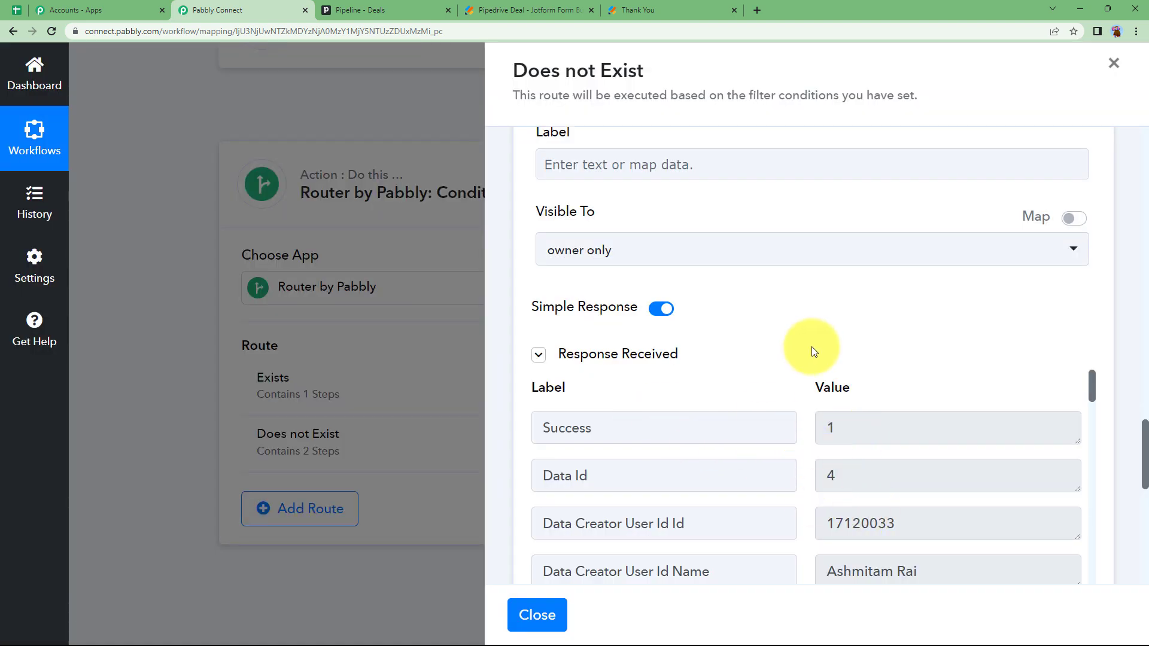
Switch to Pipedrive to check the deals pipeline for the test deal, then return to Pabbly Connect
scroll(810, 349, "up", 15)
left_click(371, 5)
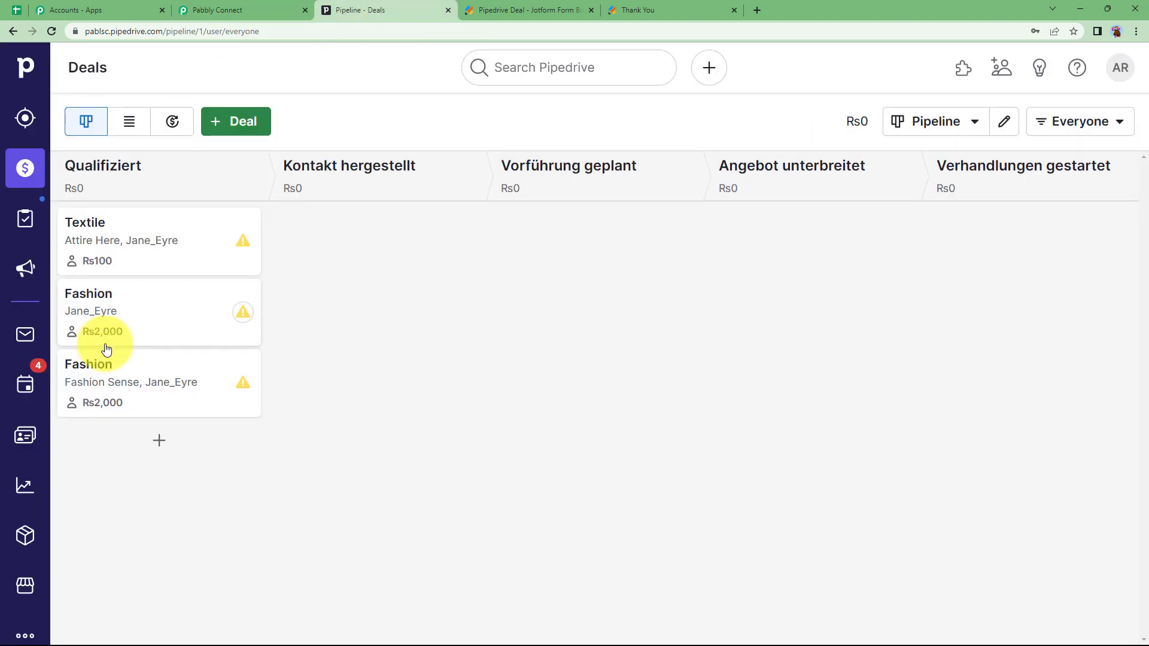
left_click(287, 5)
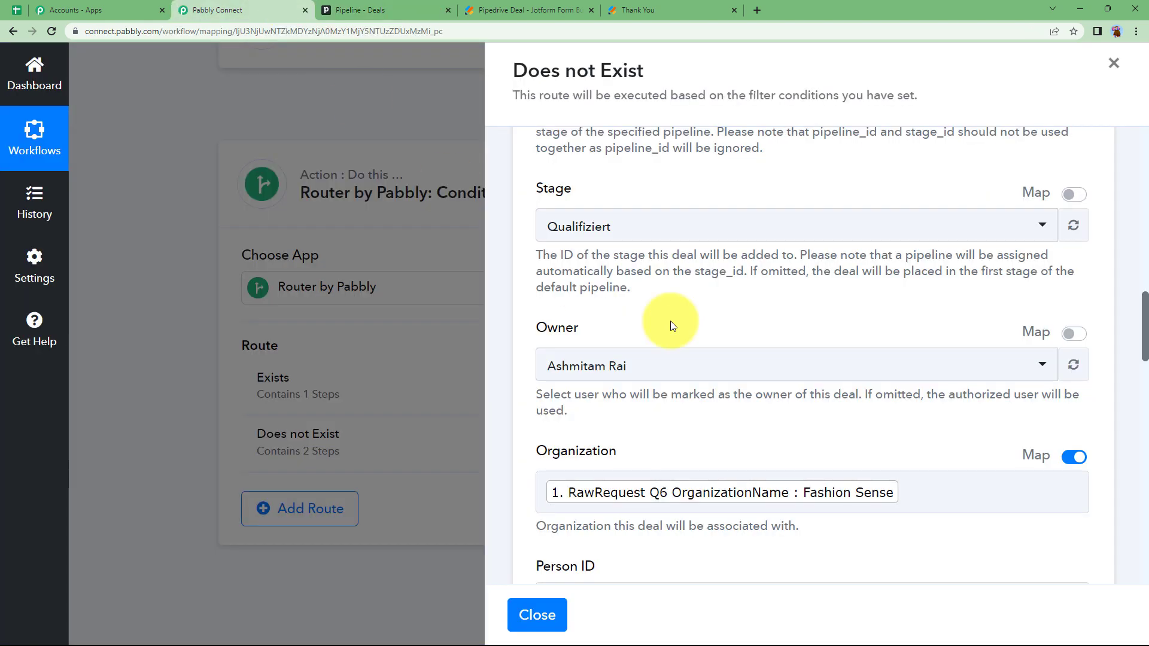
Collapse the Create Deal action and close the Does not Exist route
scroll(731, 335, "up", 10)
scroll(728, 407, "up", 6)
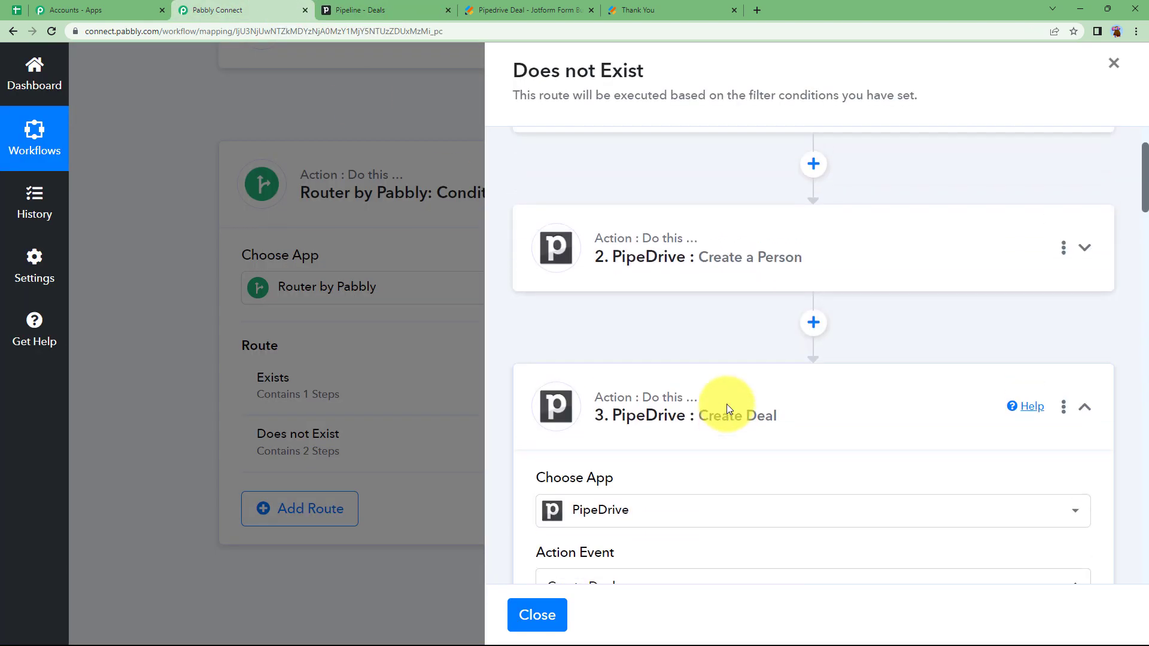
left_click(728, 482)
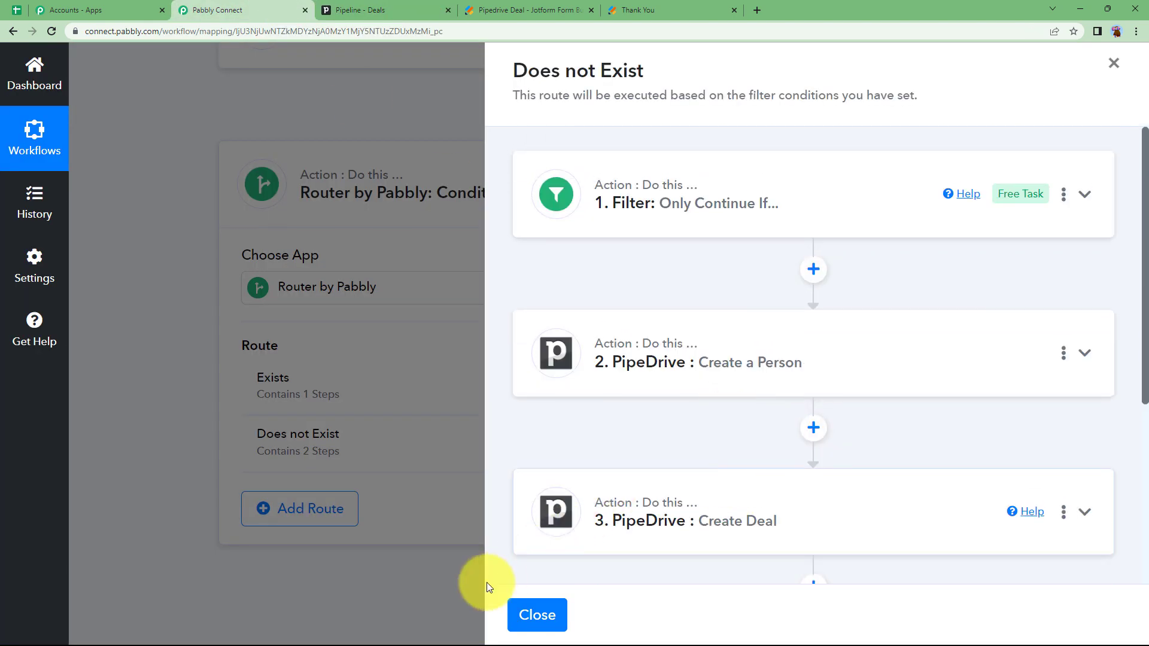
left_click(533, 613)
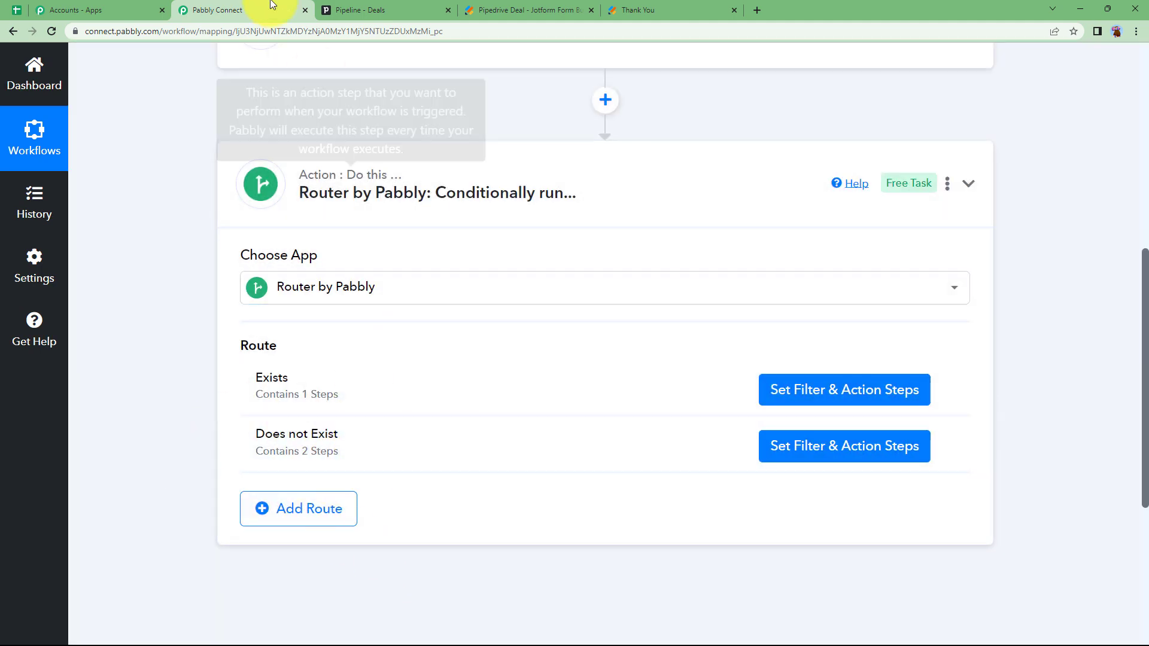
Review the deals in the Pipedrive pipeline again, then return to Pabbly Connect and collapse the workflow's Router by Pabbly action
left_click(345, 15)
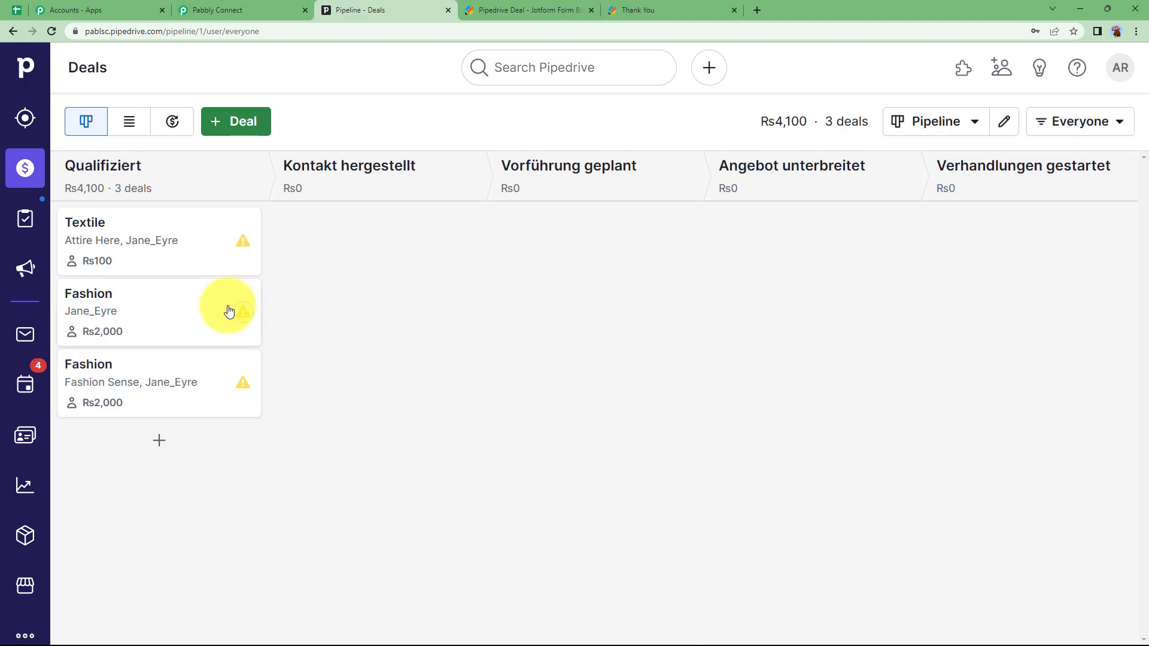
left_click(269, 10)
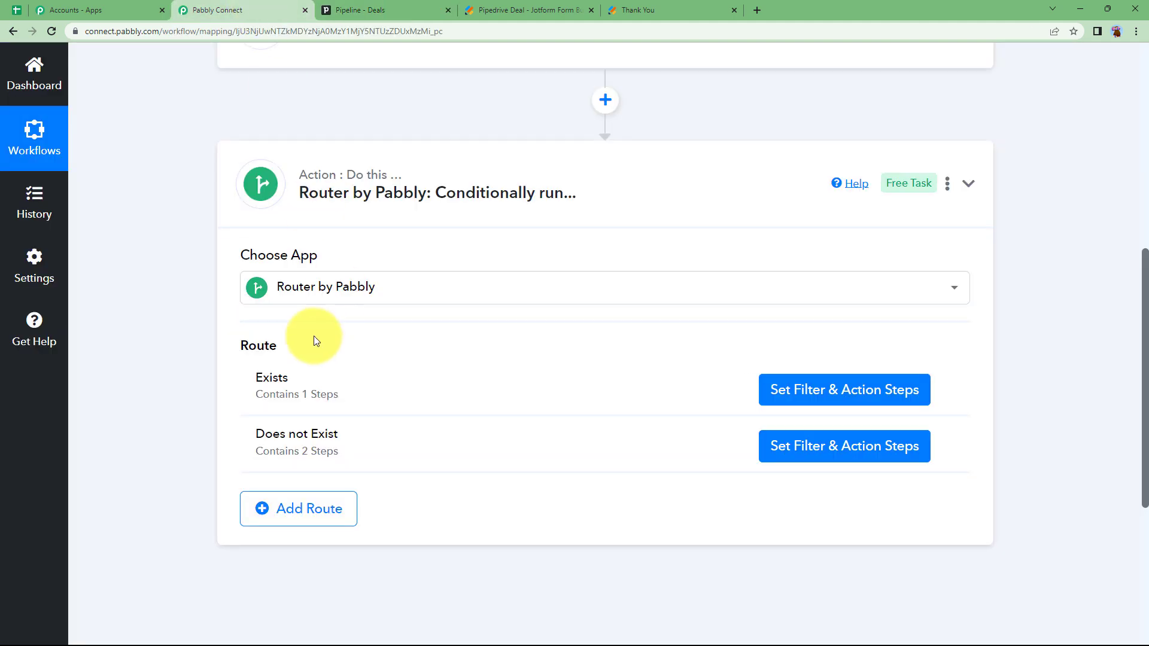
scroll(206, 313, "up", 4)
left_click(353, 413)
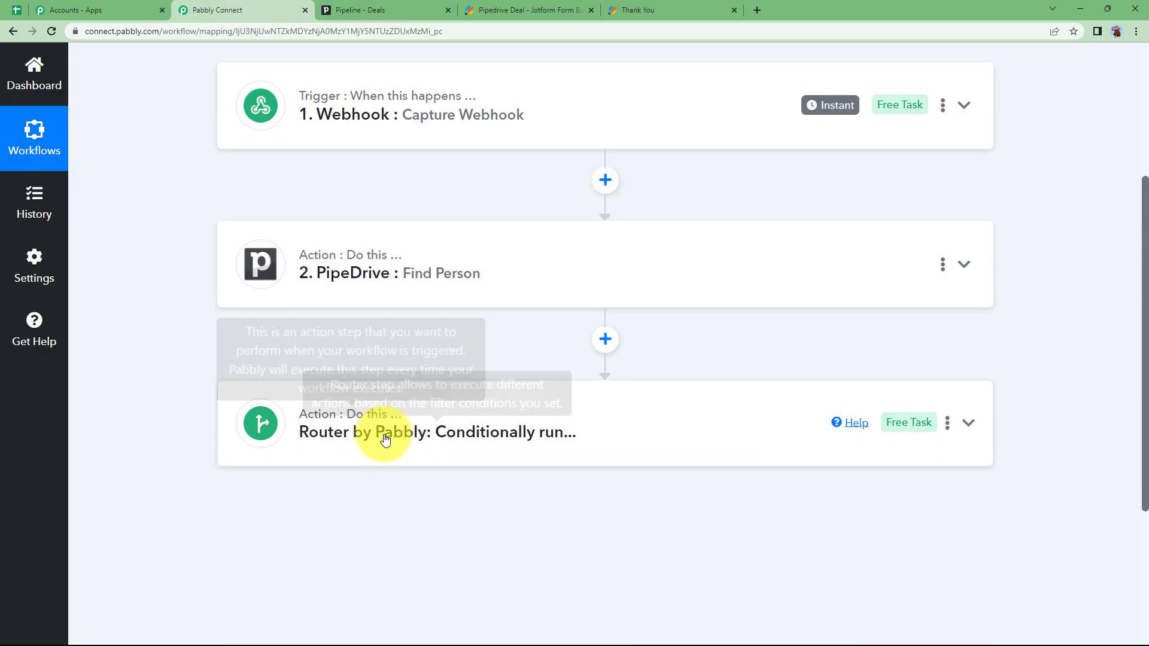
scroll(183, 415, "up", 2)
scroll(171, 414, "up", 1)
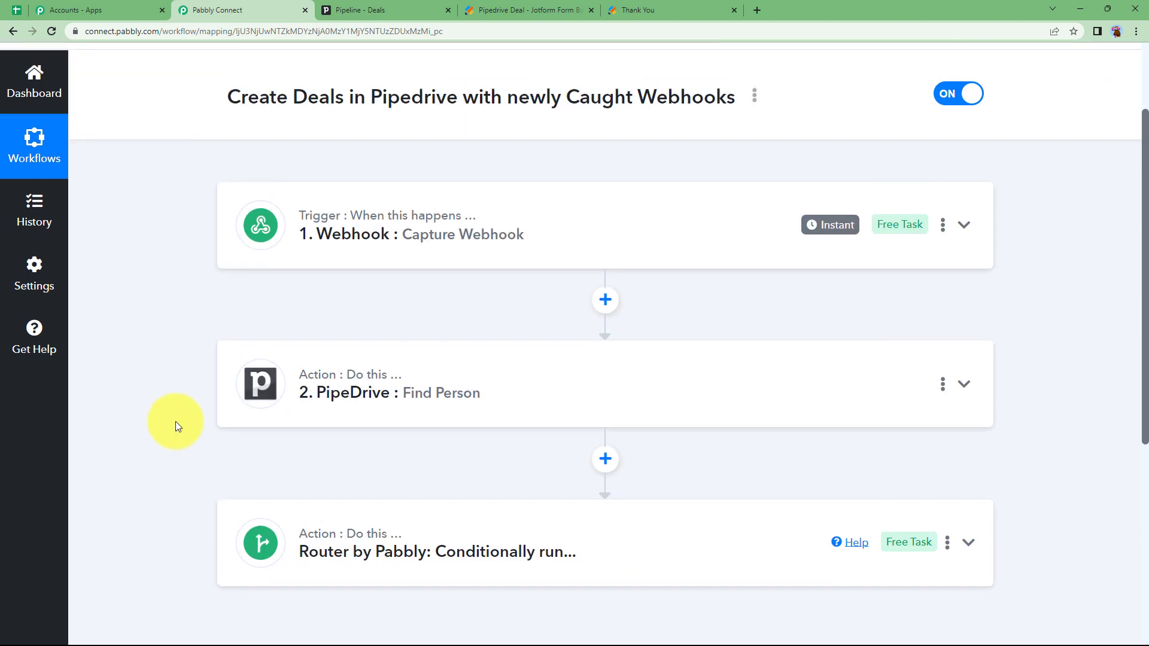